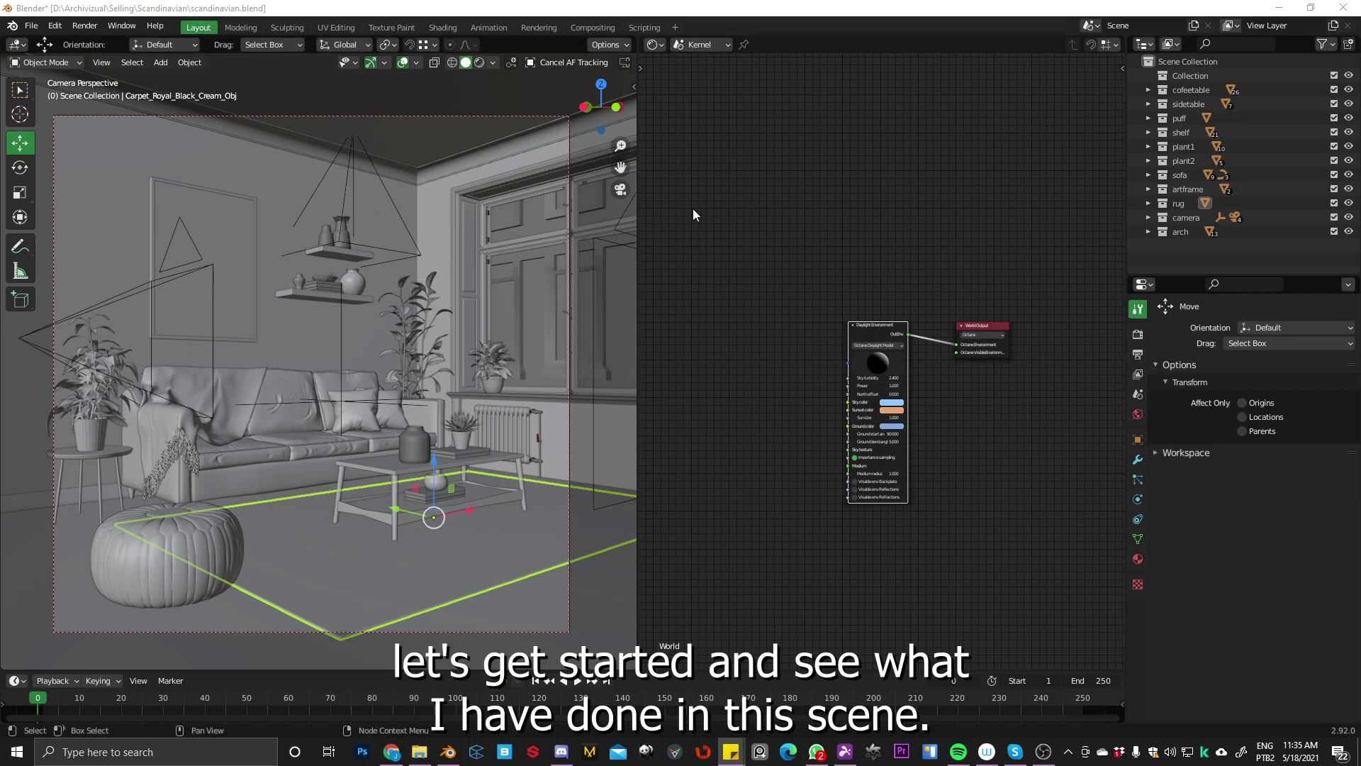
Switch the viewport to the rendered preview and move the Daylight Environment node up, away from the World Output node.
left_click(478, 63)
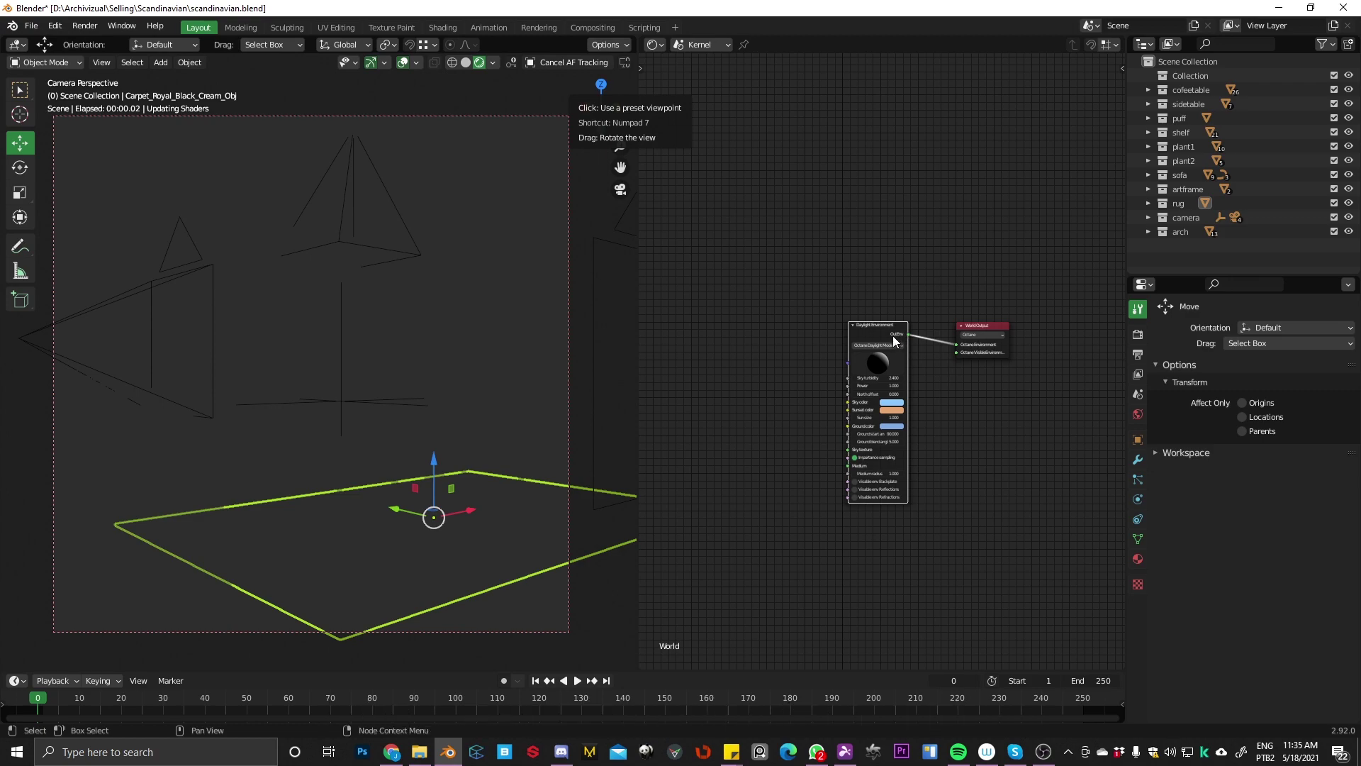
left_click_drag(879, 328, 858, 307)
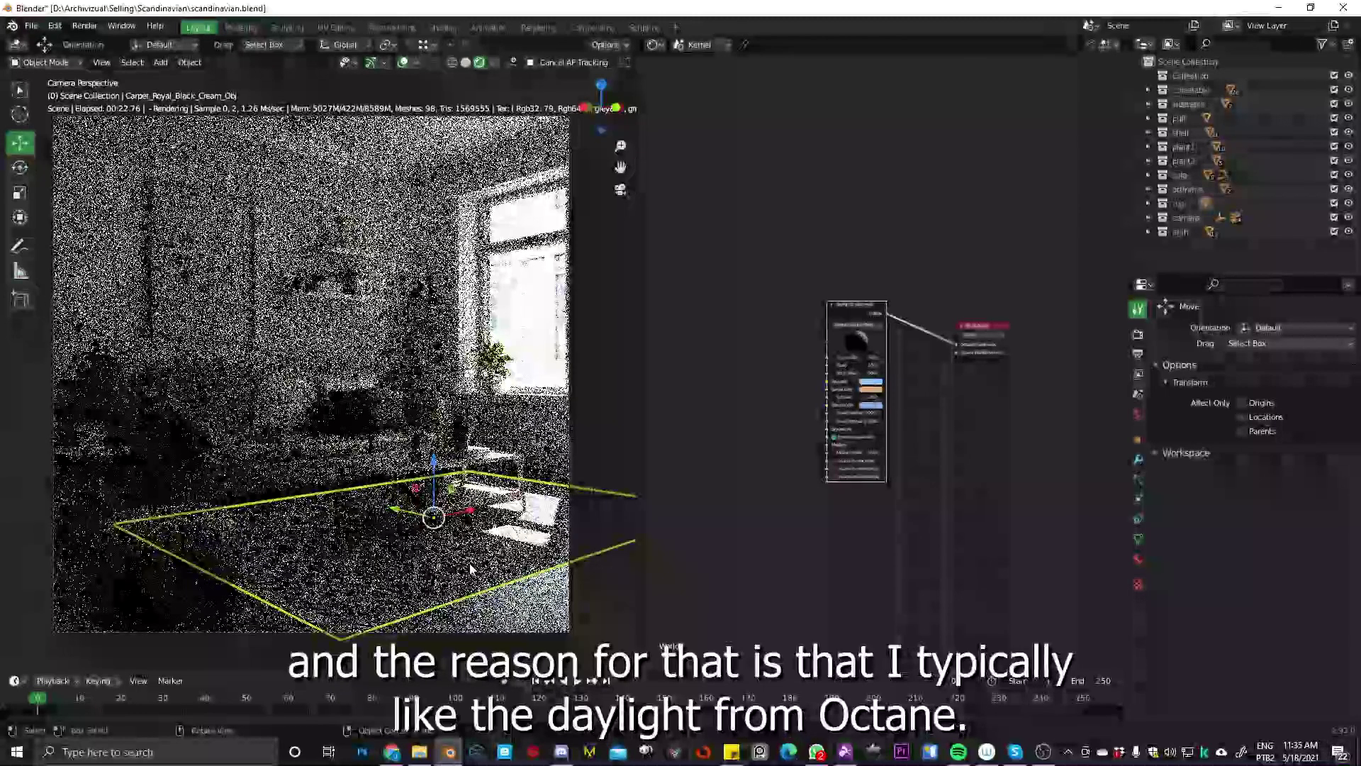
left_click(544, 444)
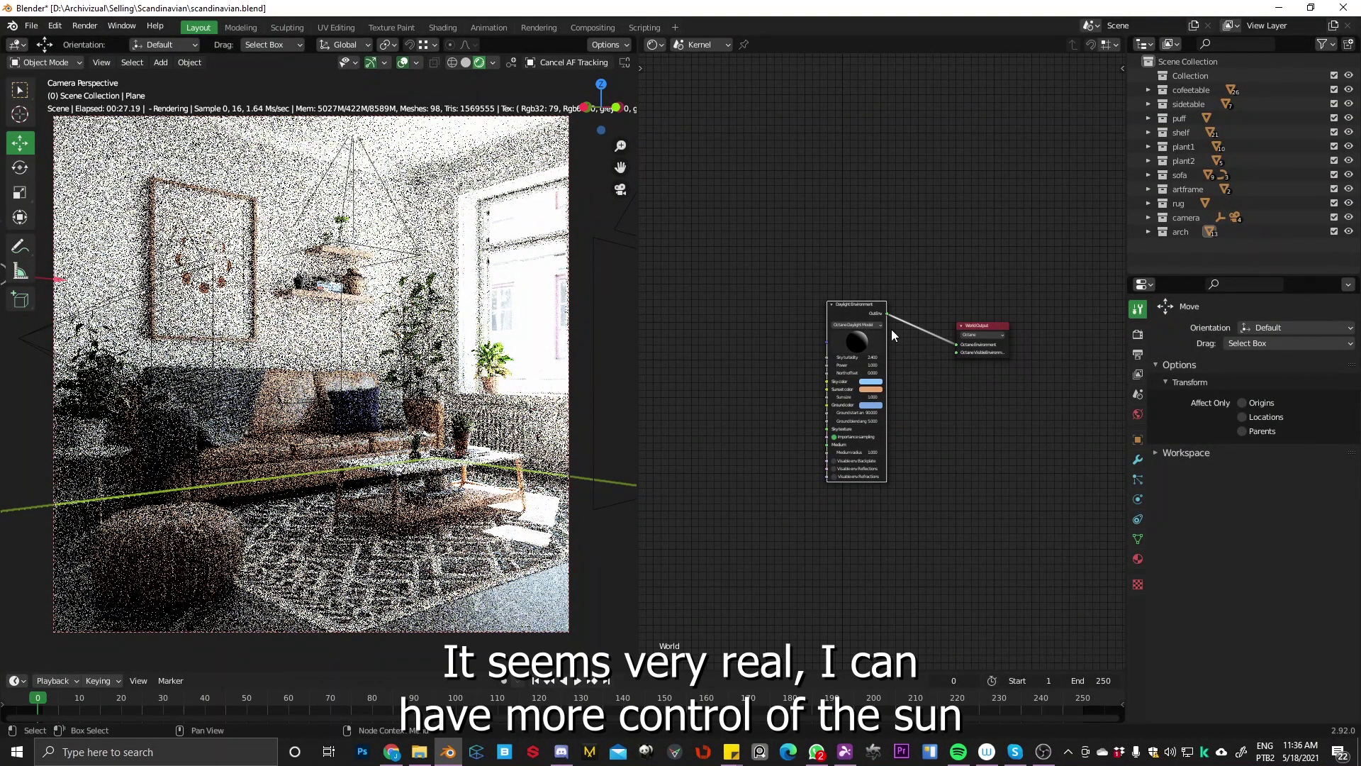
scroll(863, 390, "up", 5)
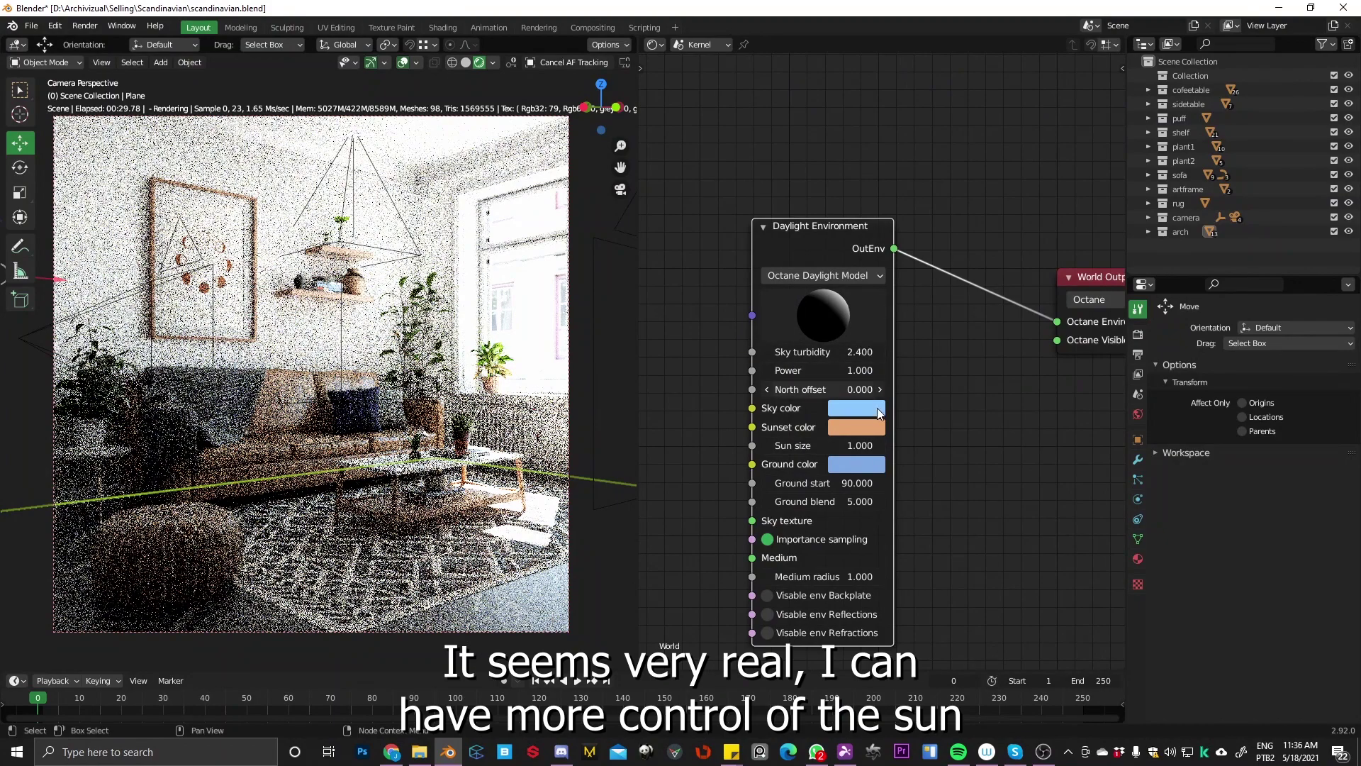
left_click_drag(822, 230, 843, 119)
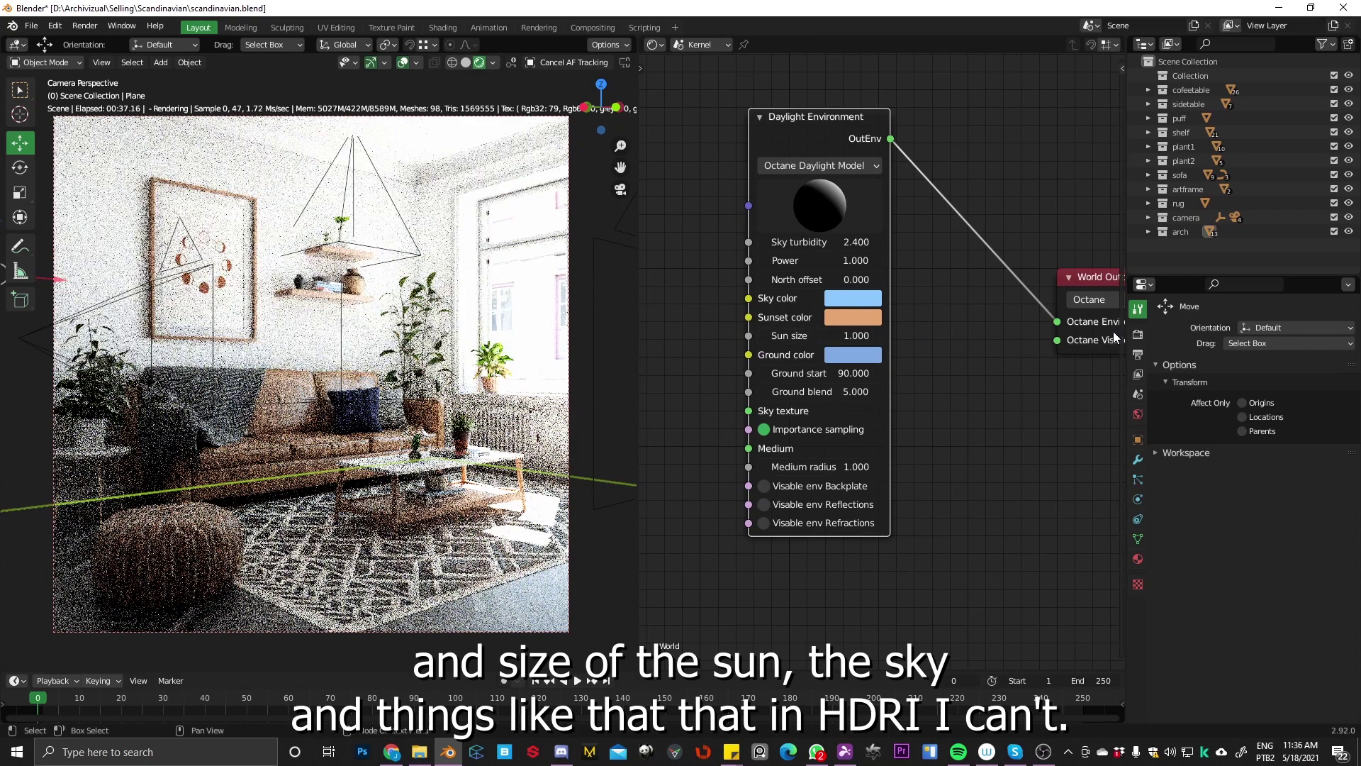
Set the Daylight Environment's sun size to 8.
left_click(803, 339)
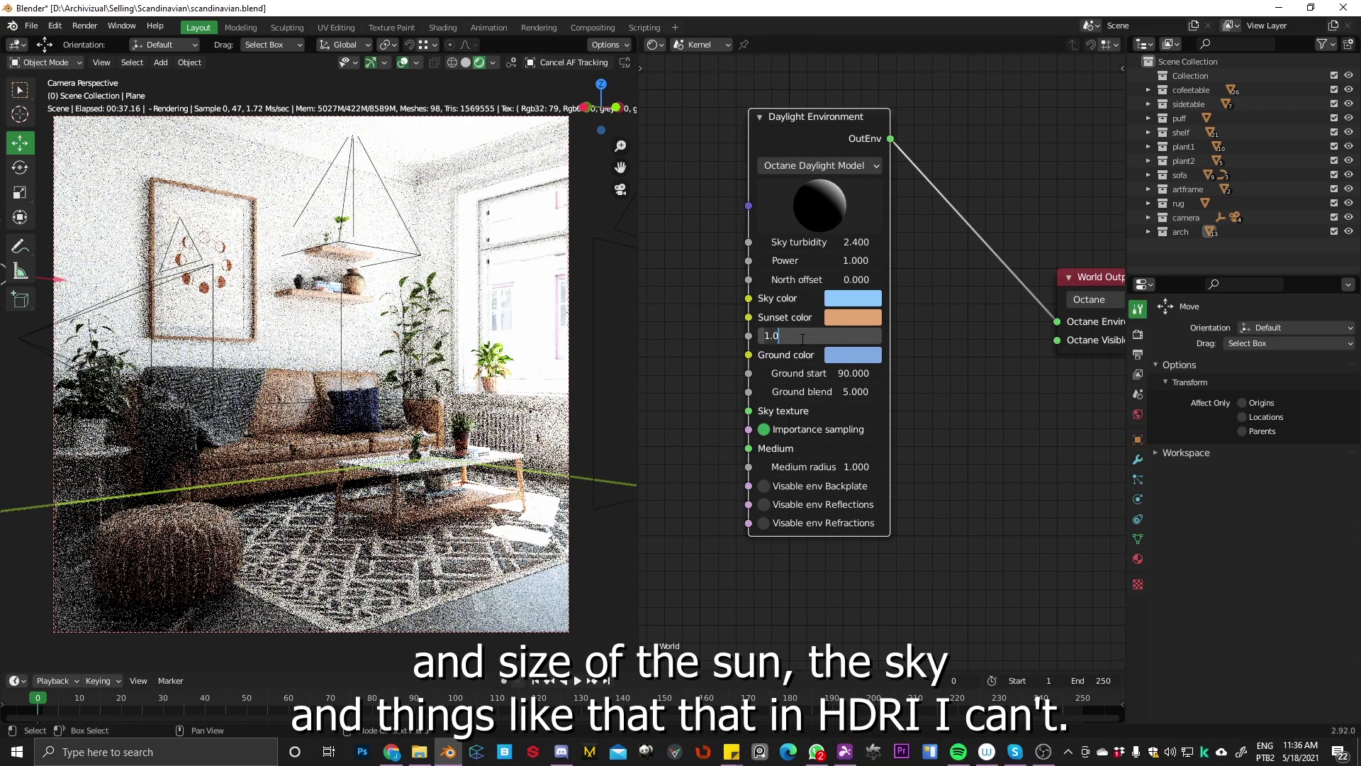
type("8")
key("Return")
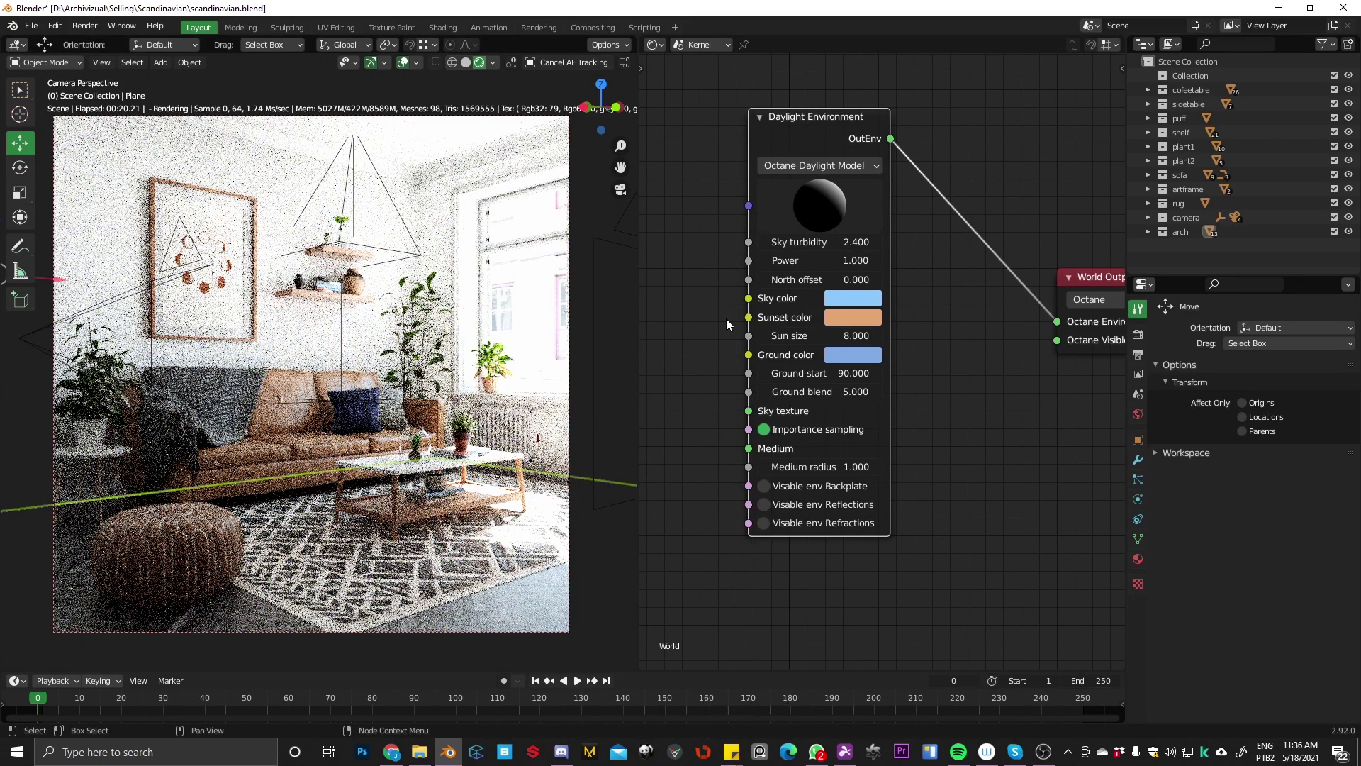
scroll(871, 234, "down", 1)
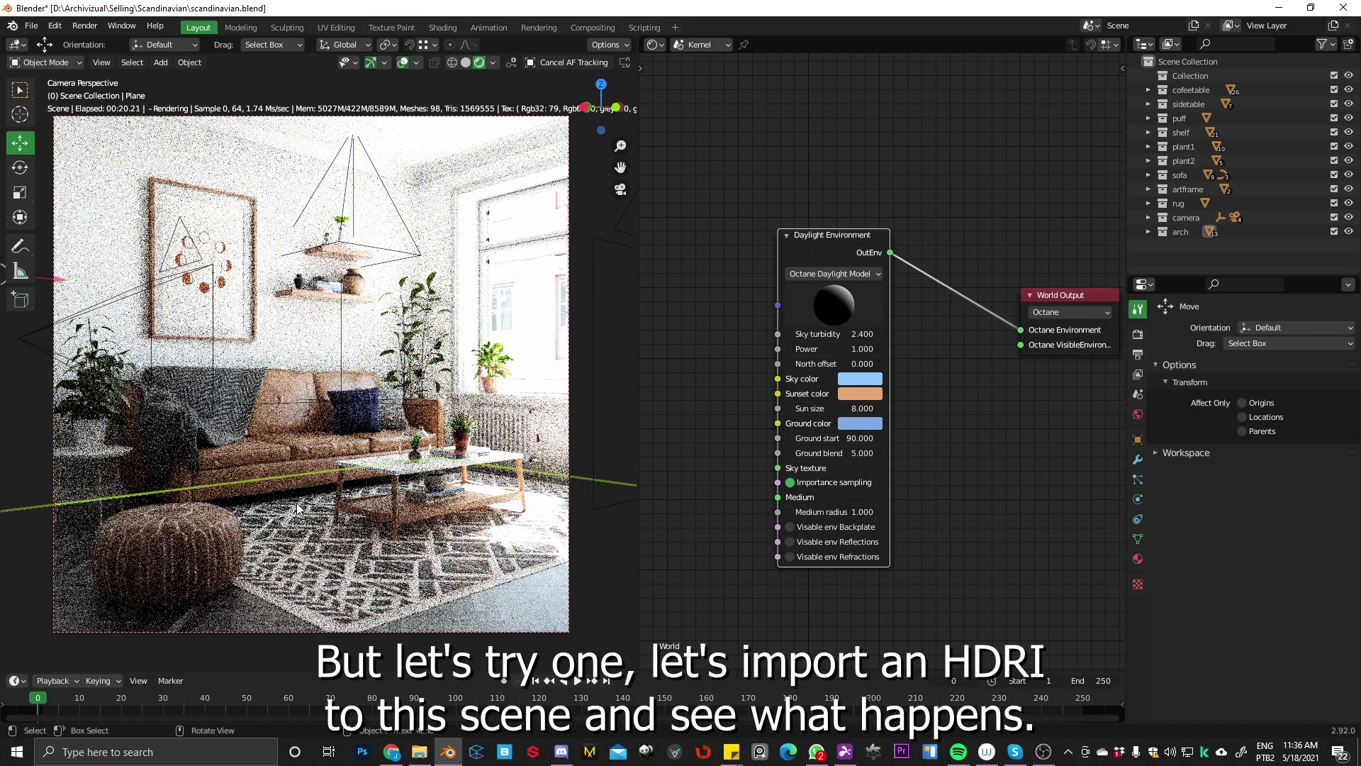
left_click(360, 414)
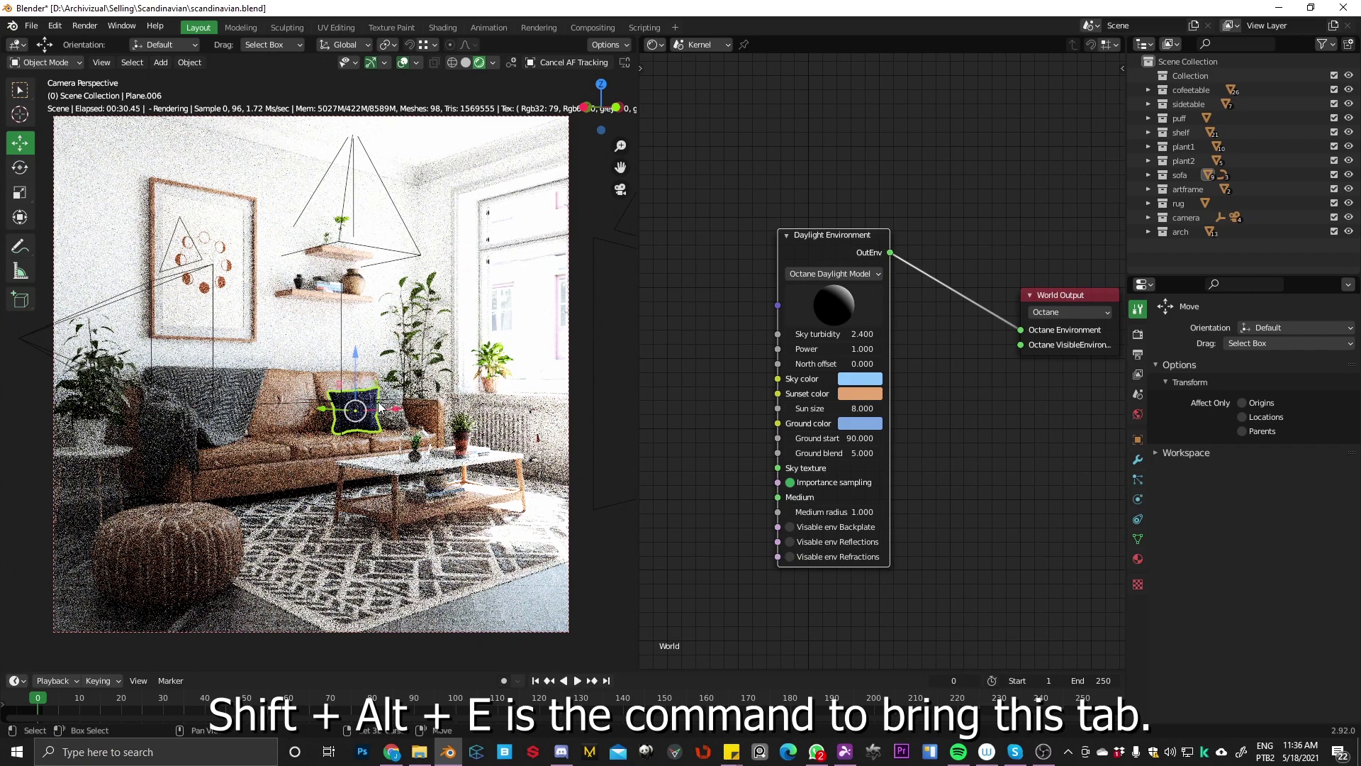
left_click(379, 407)
key("shift+alt+e")
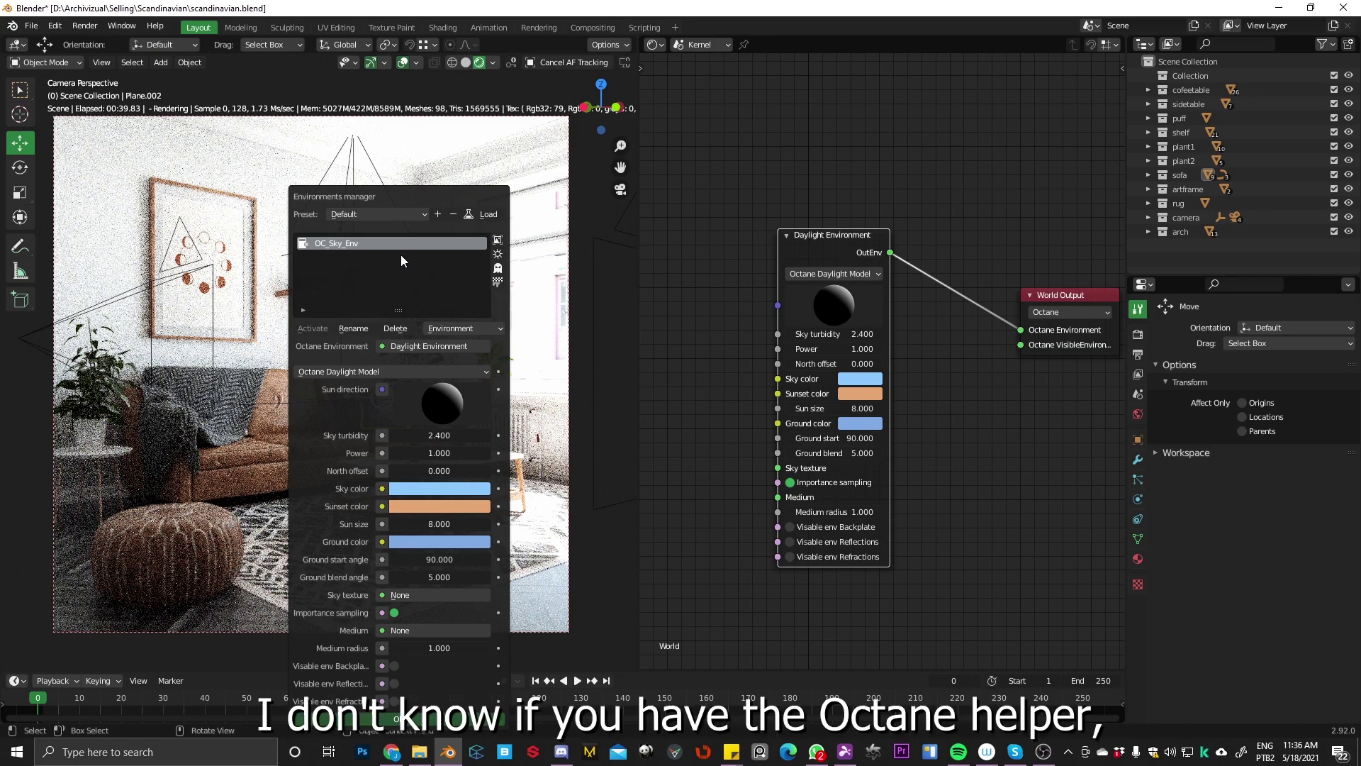
left_click_drag(462, 207, 448, 153)
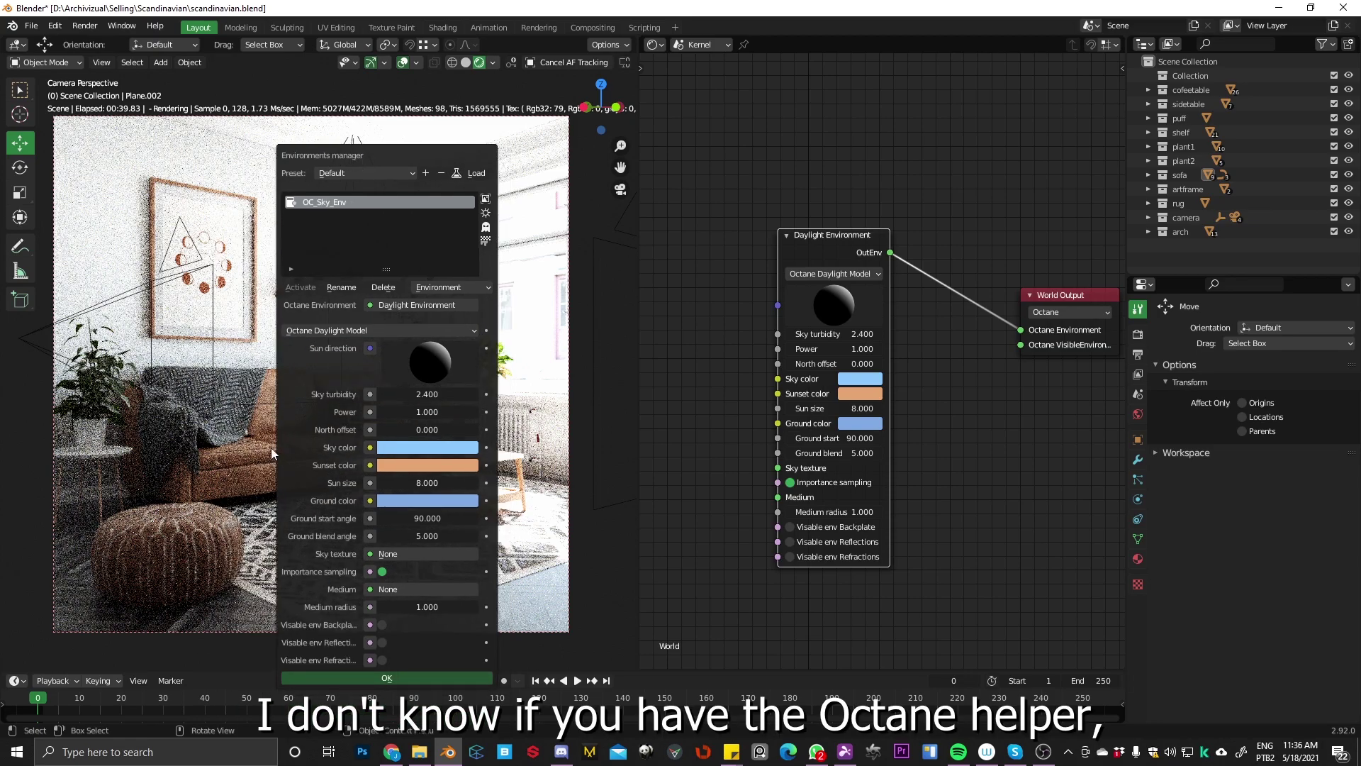
right_click(401, 418)
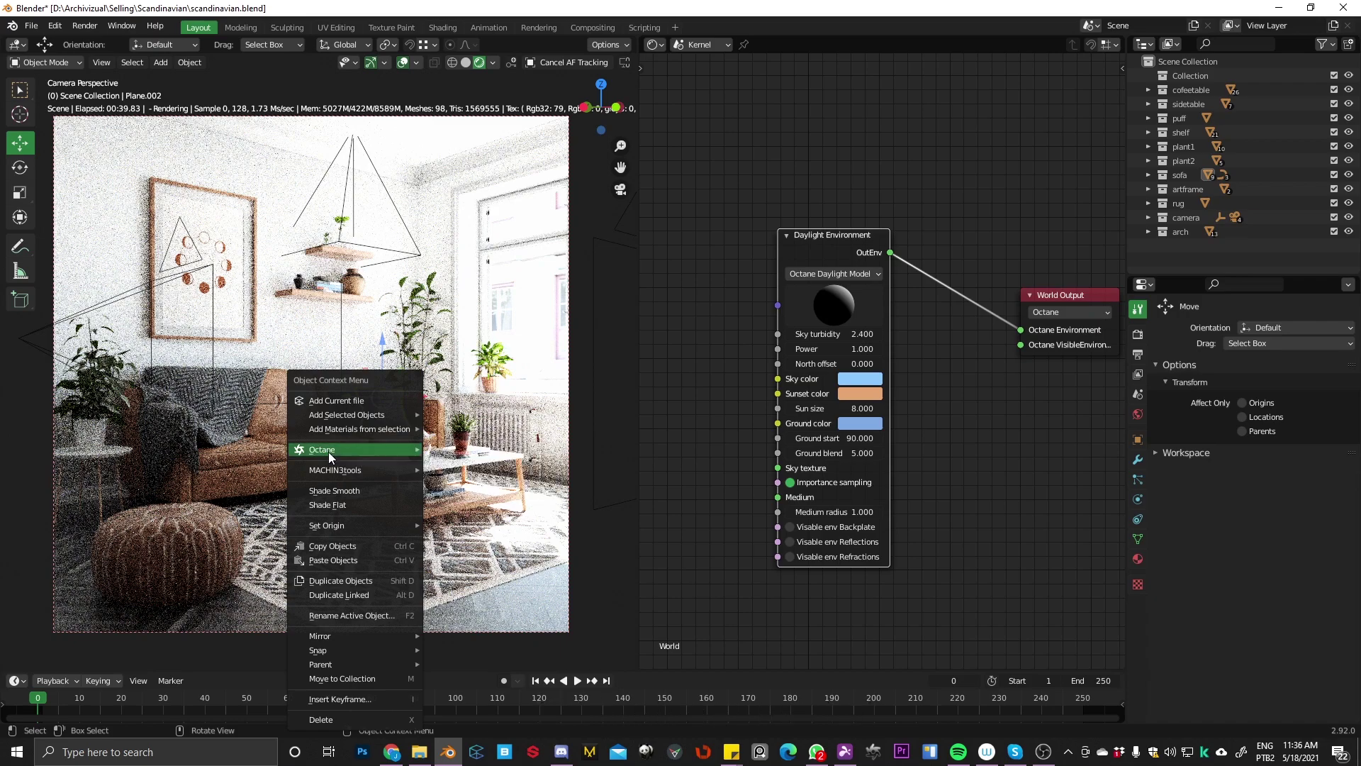
mouse_move(320, 449)
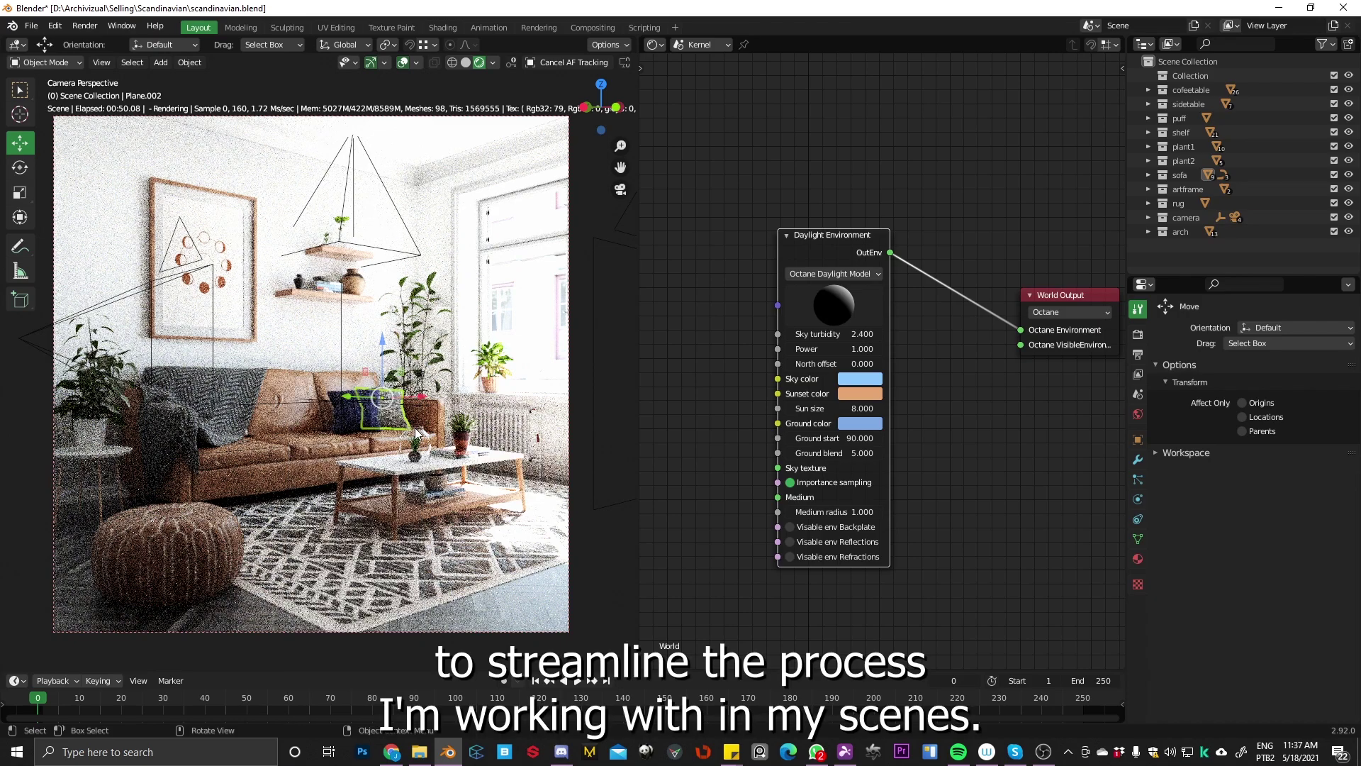
Add a texture environment through the Octane environments manager using the rural_graffiti_tower_8k.exr HDRI from the Downloads folder.
key("shift+e")
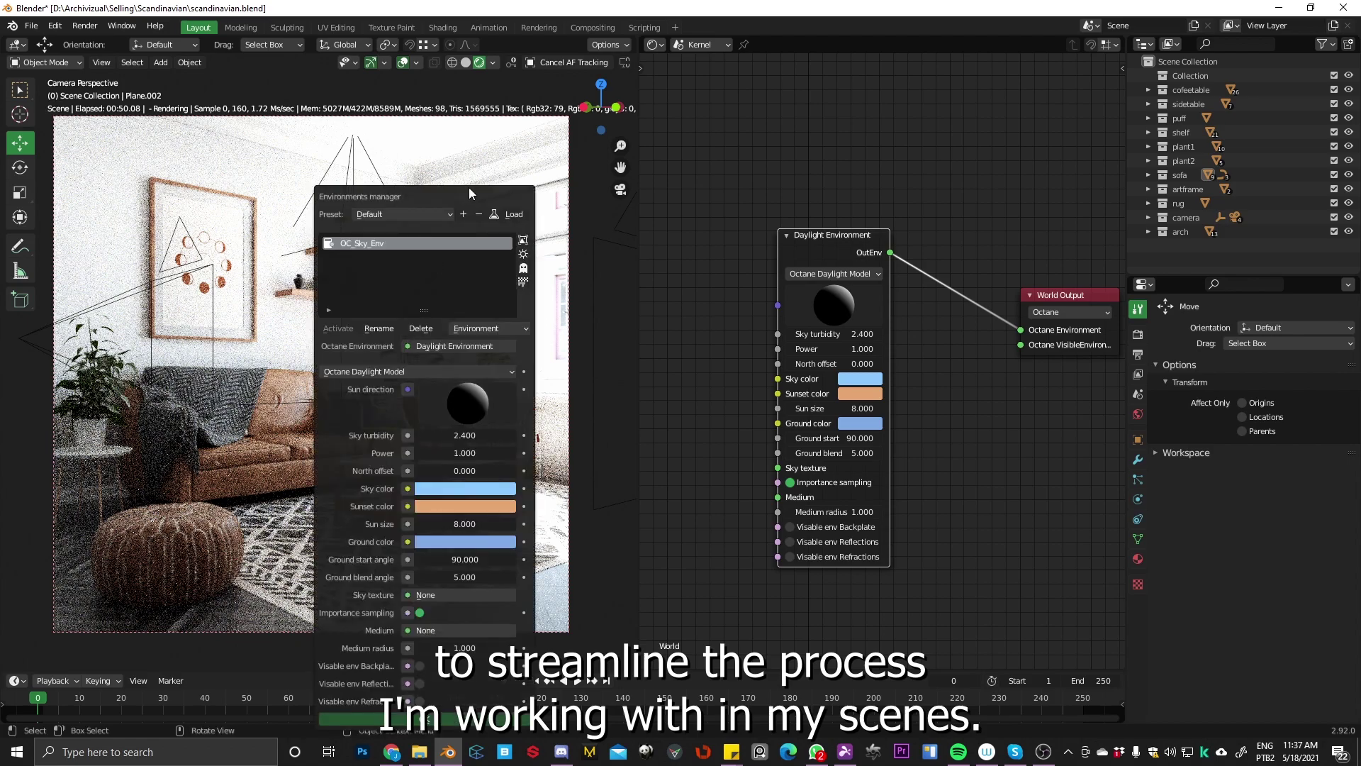
left_click(522, 243)
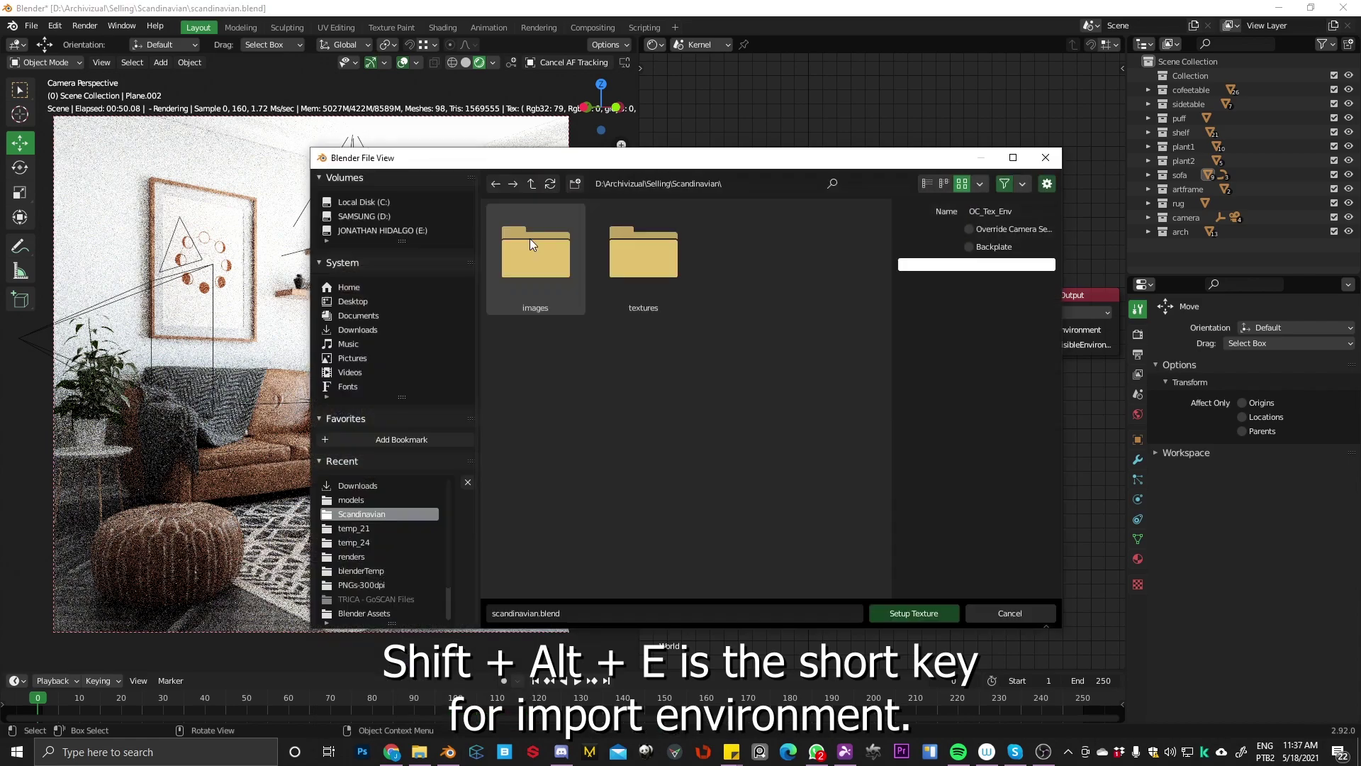
left_click(358, 331)
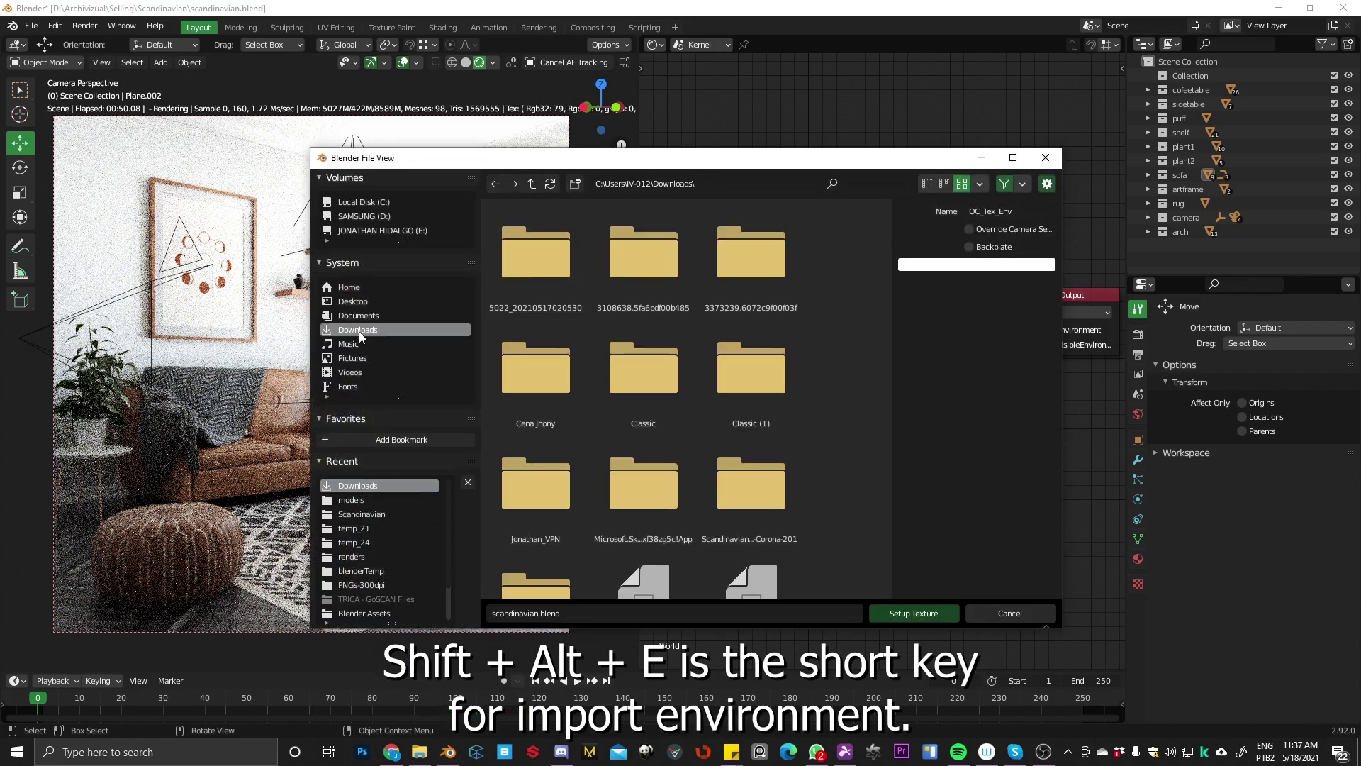
scroll(677, 453, "down", 5)
double_click(651, 399)
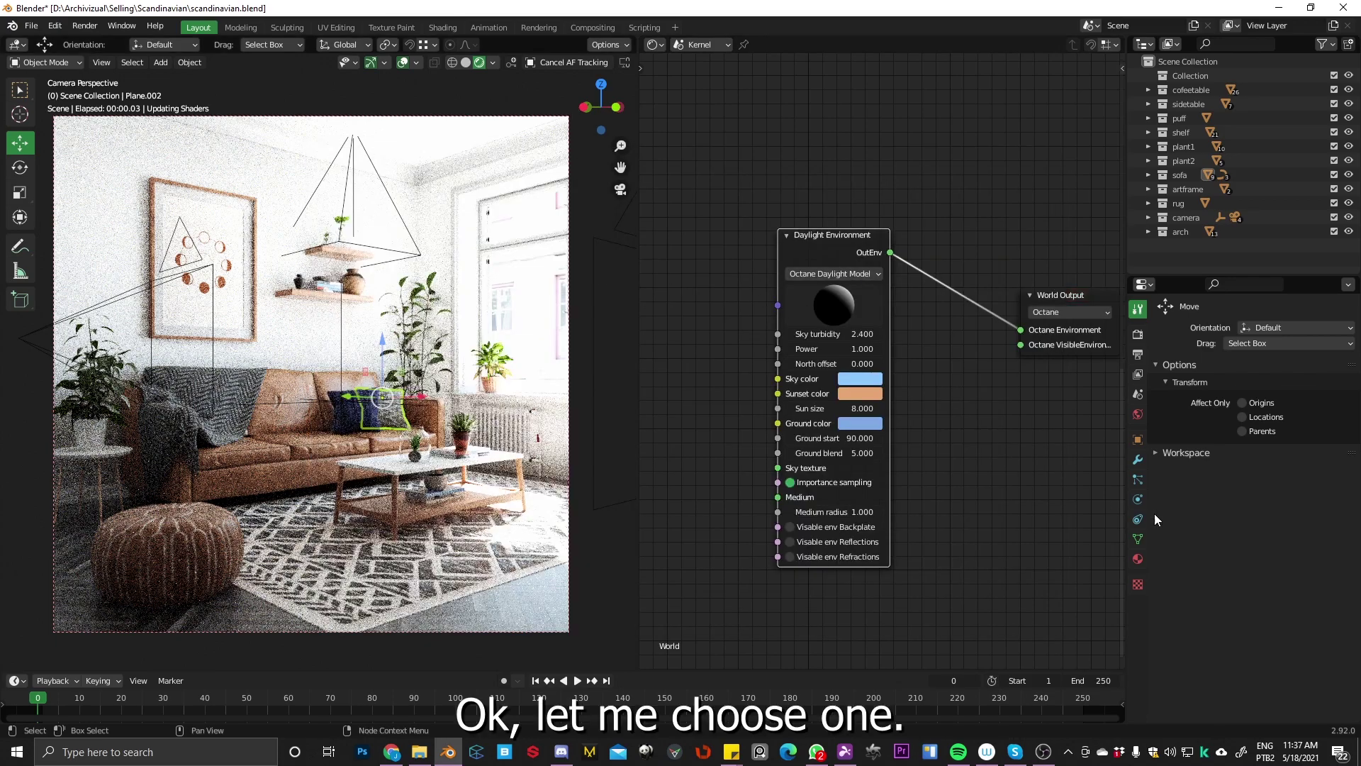
Disconnect the Daylight Environment from its World Output and make the HDRI's World Output the active one.
middle_click_drag(892, 440, 835, 294)
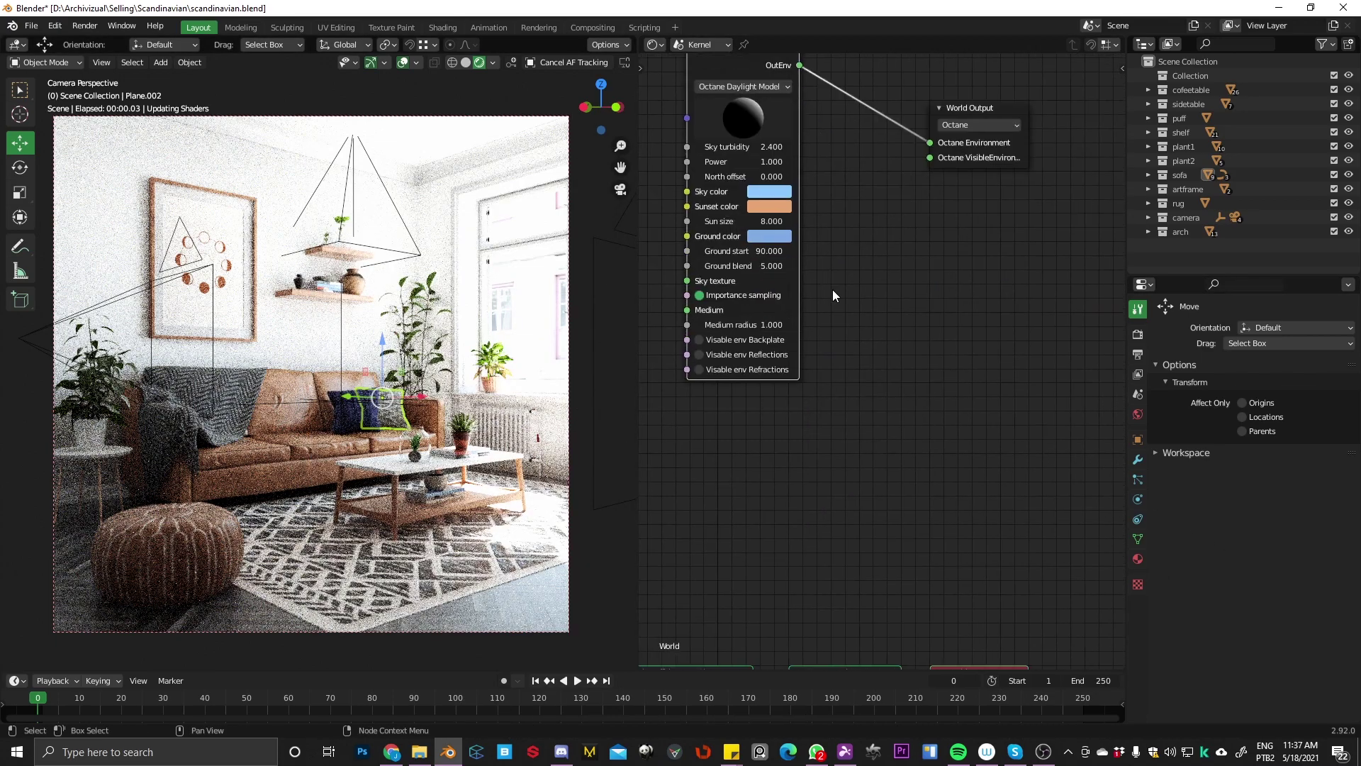
scroll(835, 294, "down", 2)
left_click_drag(914, 225, 900, 223)
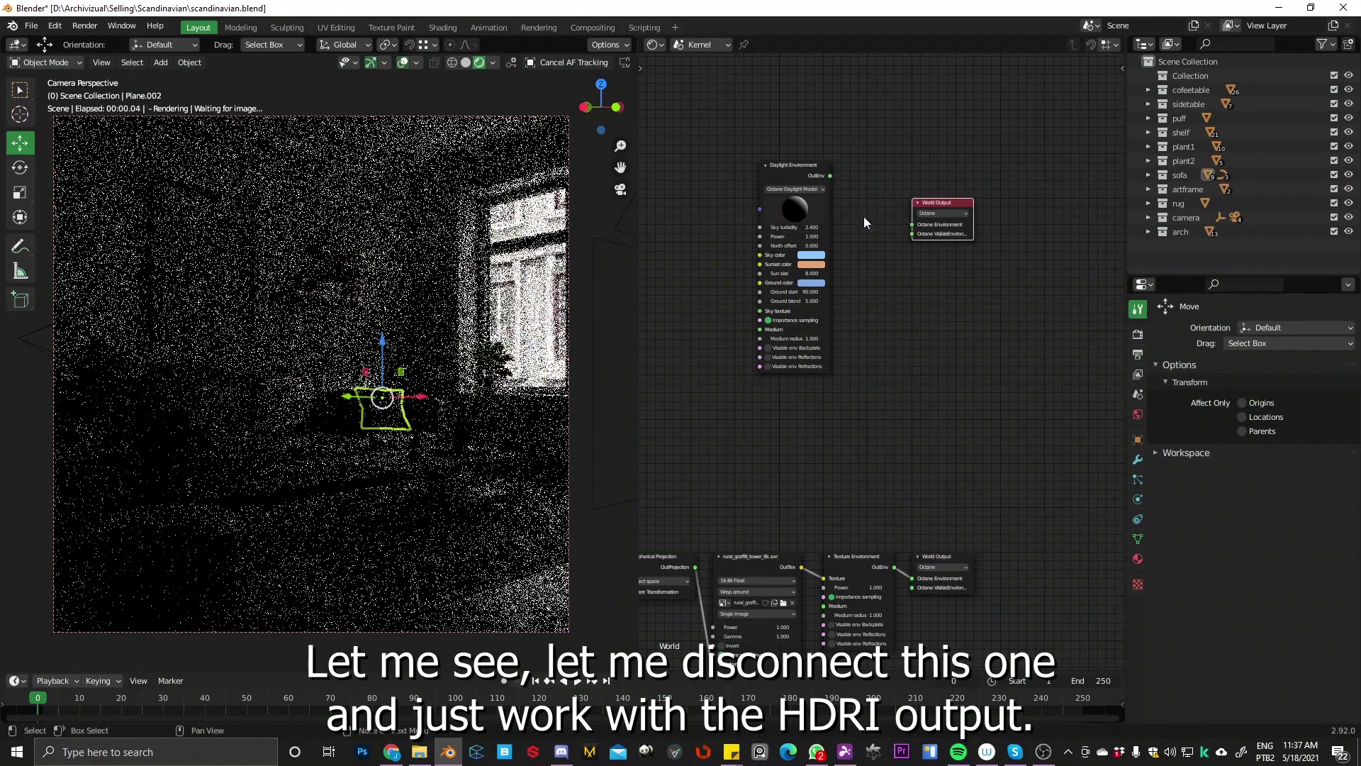
middle_click_drag(864, 588, 865, 436)
scroll(984, 431, "up", 1)
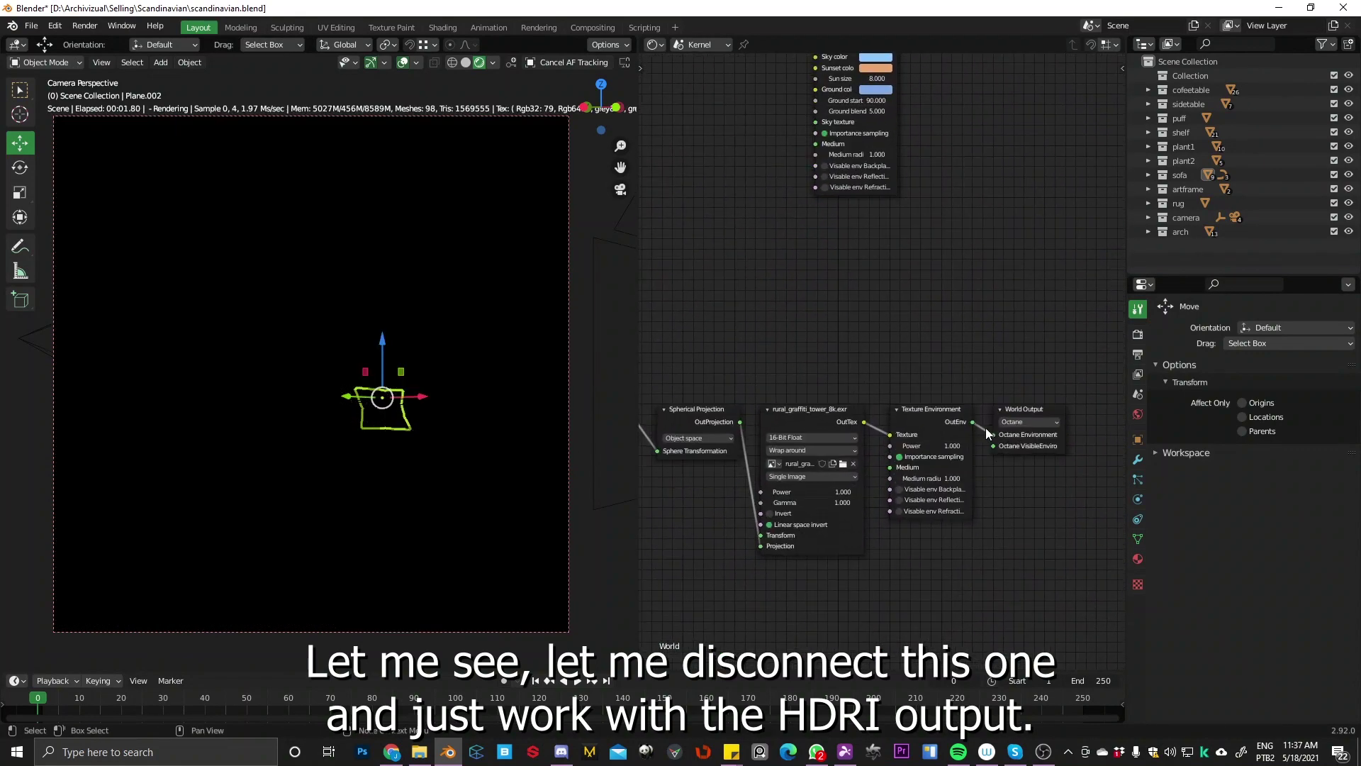
left_click(1029, 414)
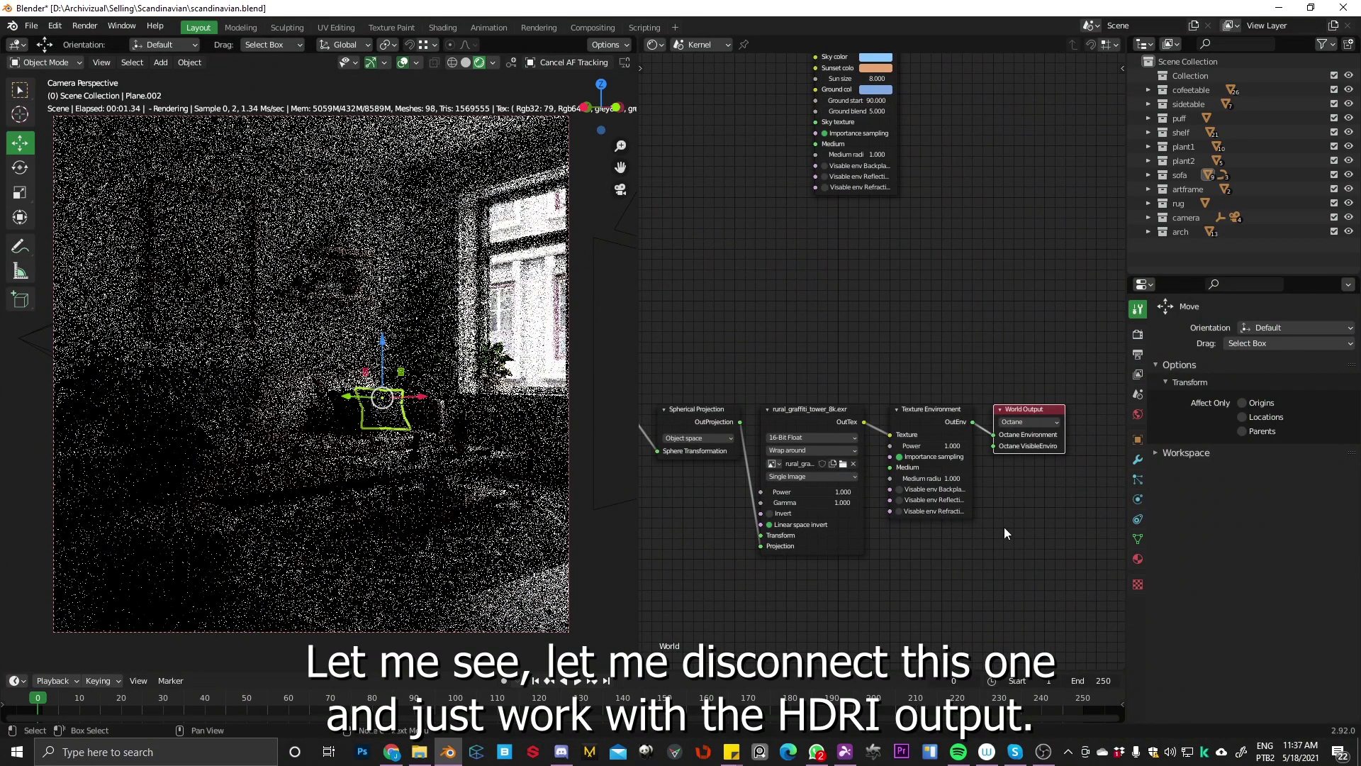
Rotate the HDRI by setting the 3D Transform node's Z rotation to -33.4.
middle_click_drag(891, 526, 920, 378)
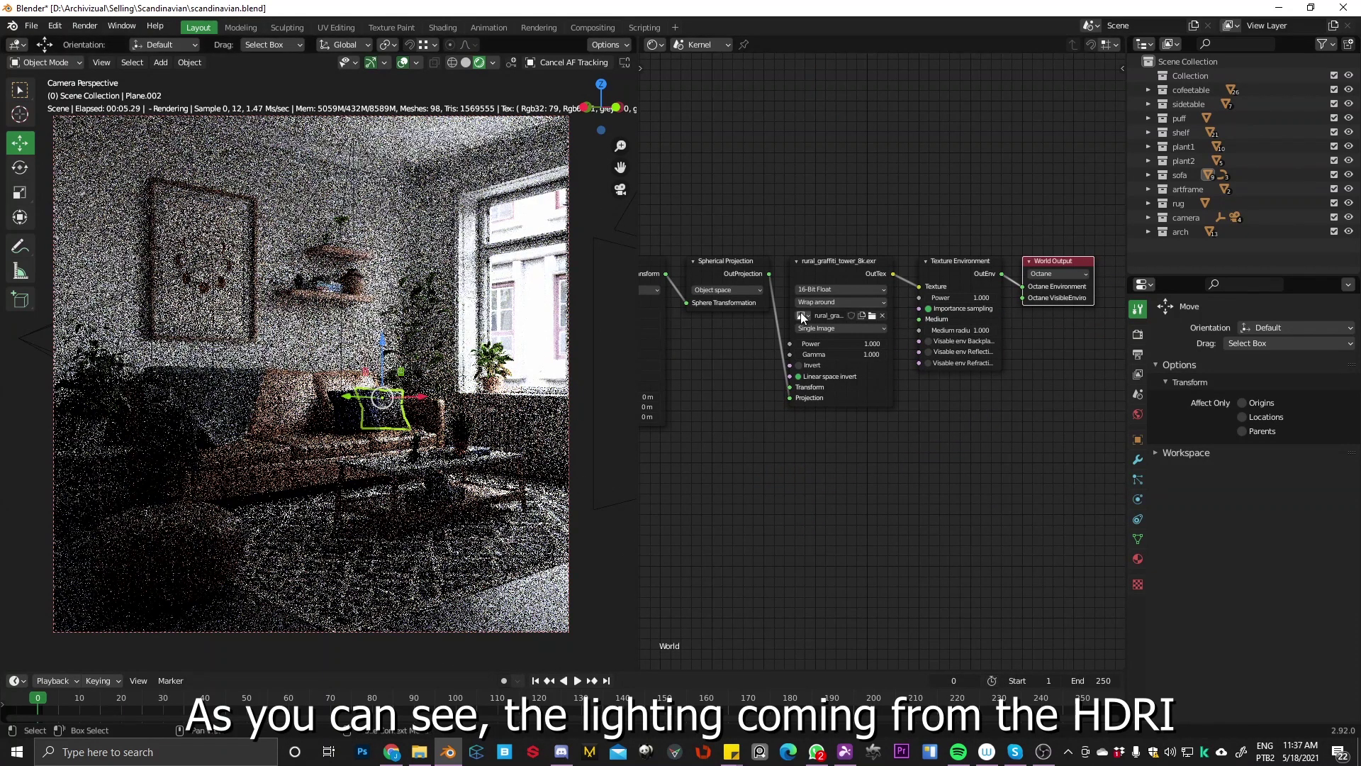
middle_click_drag(664, 344, 888, 329)
left_click_drag(851, 315, 782, 315)
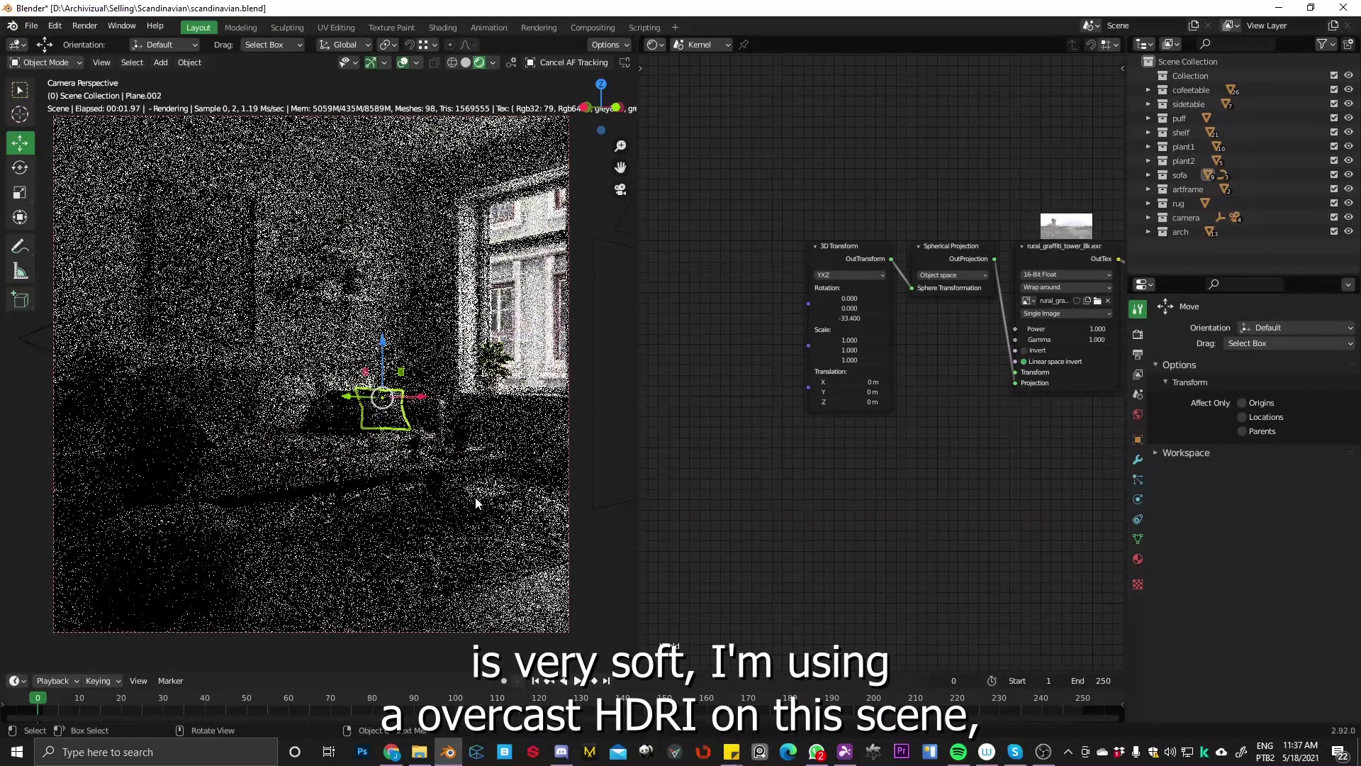
Select the camera and raise its Octane Camera Imager exposure to 35.
left_click(570, 251)
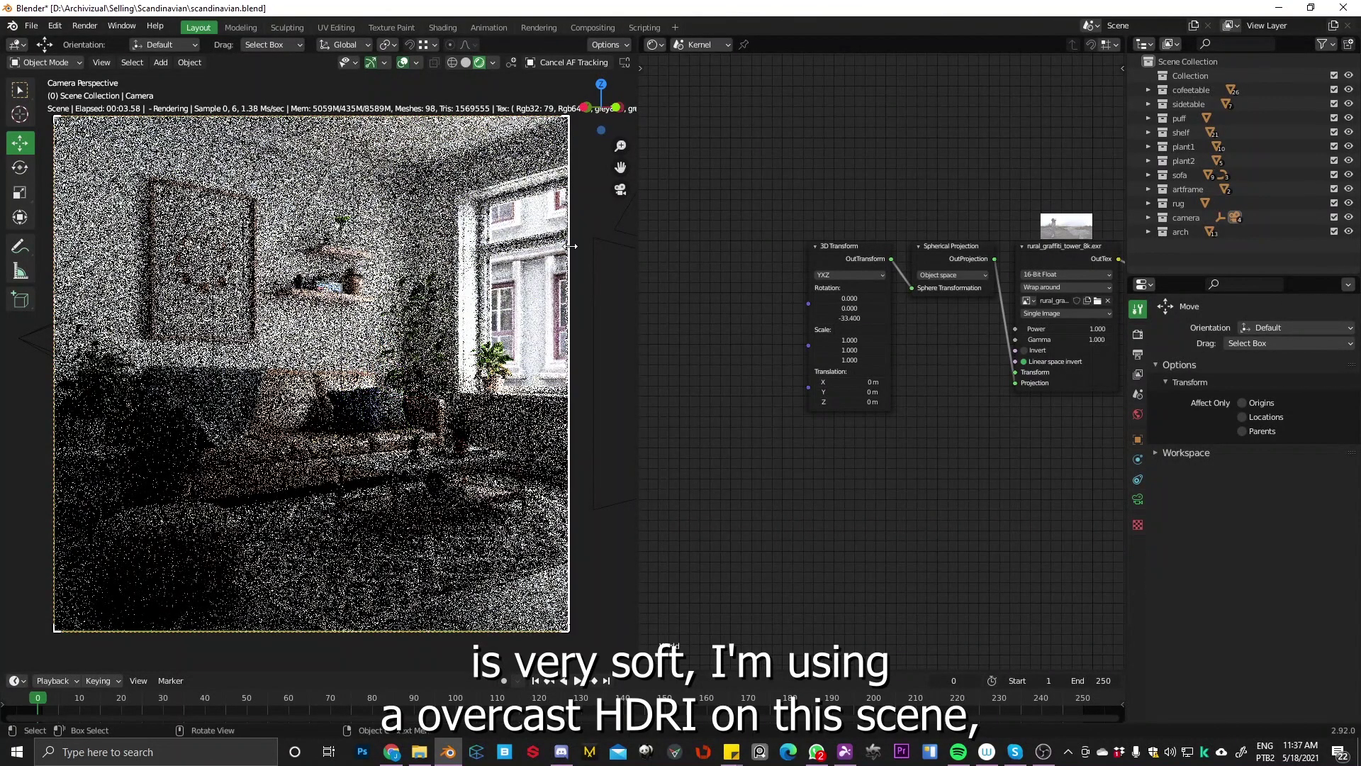
left_click(1138, 500)
scroll(1310, 542, "down", 10)
scroll(1211, 524, "down", 15)
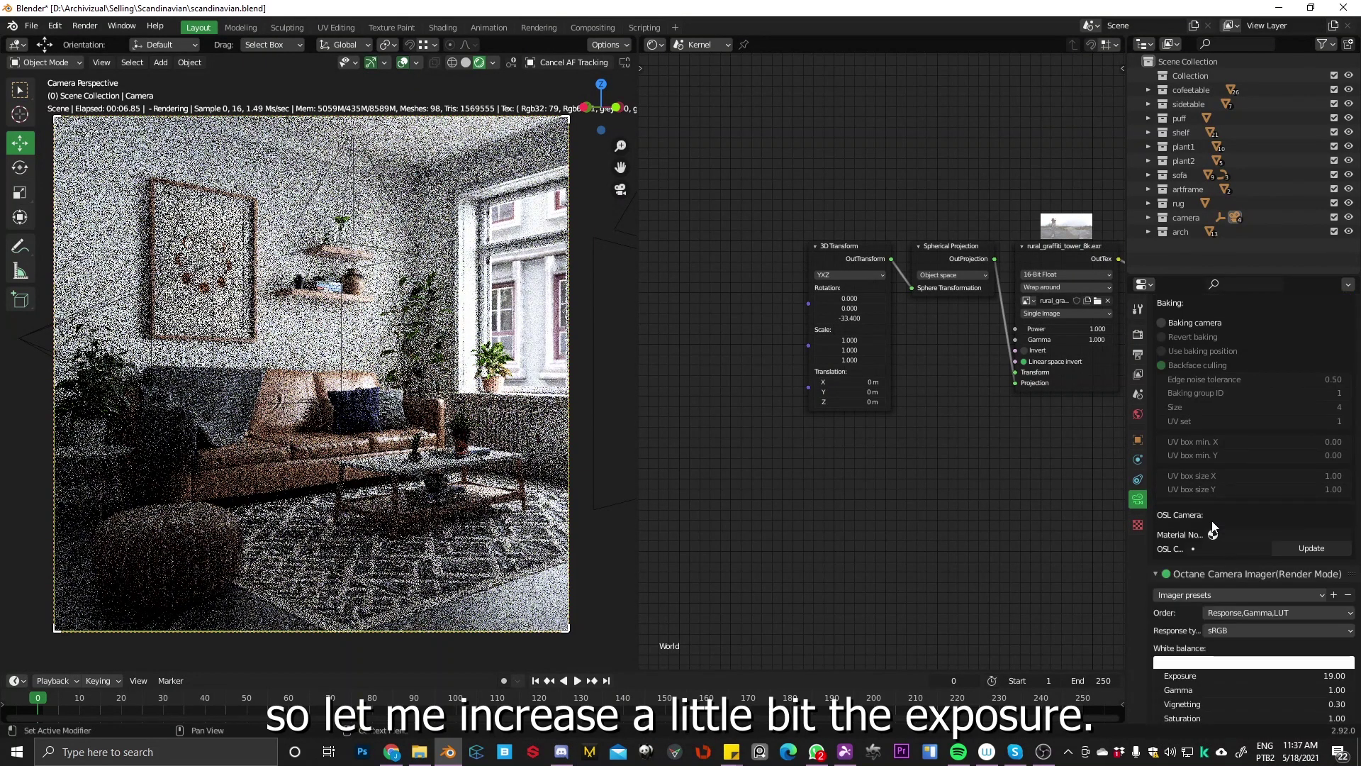
left_click_drag(1214, 450, 1240, 449)
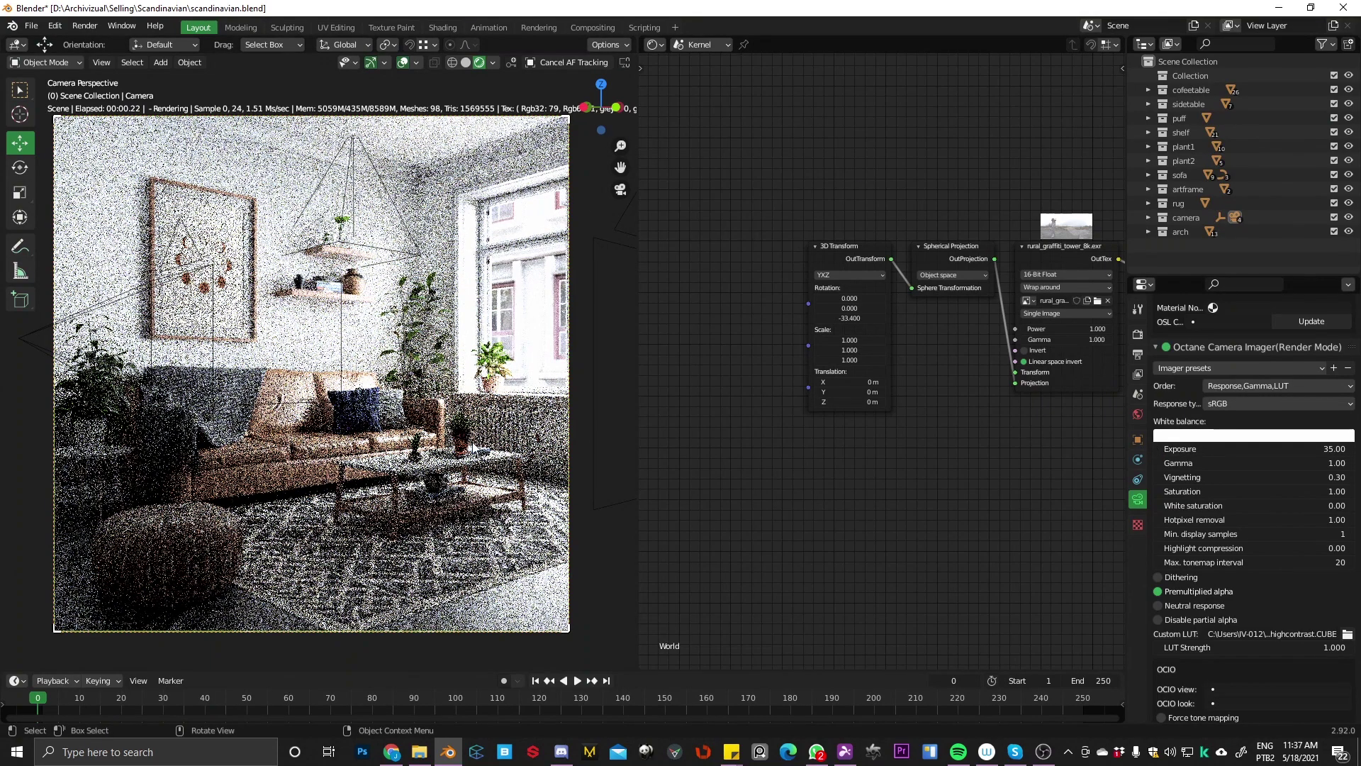
Set the HDRI's Z rotation to -42.8 in the 3D Transform node and move the HDRI image node up.
mouse_move(849, 318)
left_mouse_down()
mouse_move(826, 318)
mouse_move(860, 321)
left_mouse_up()
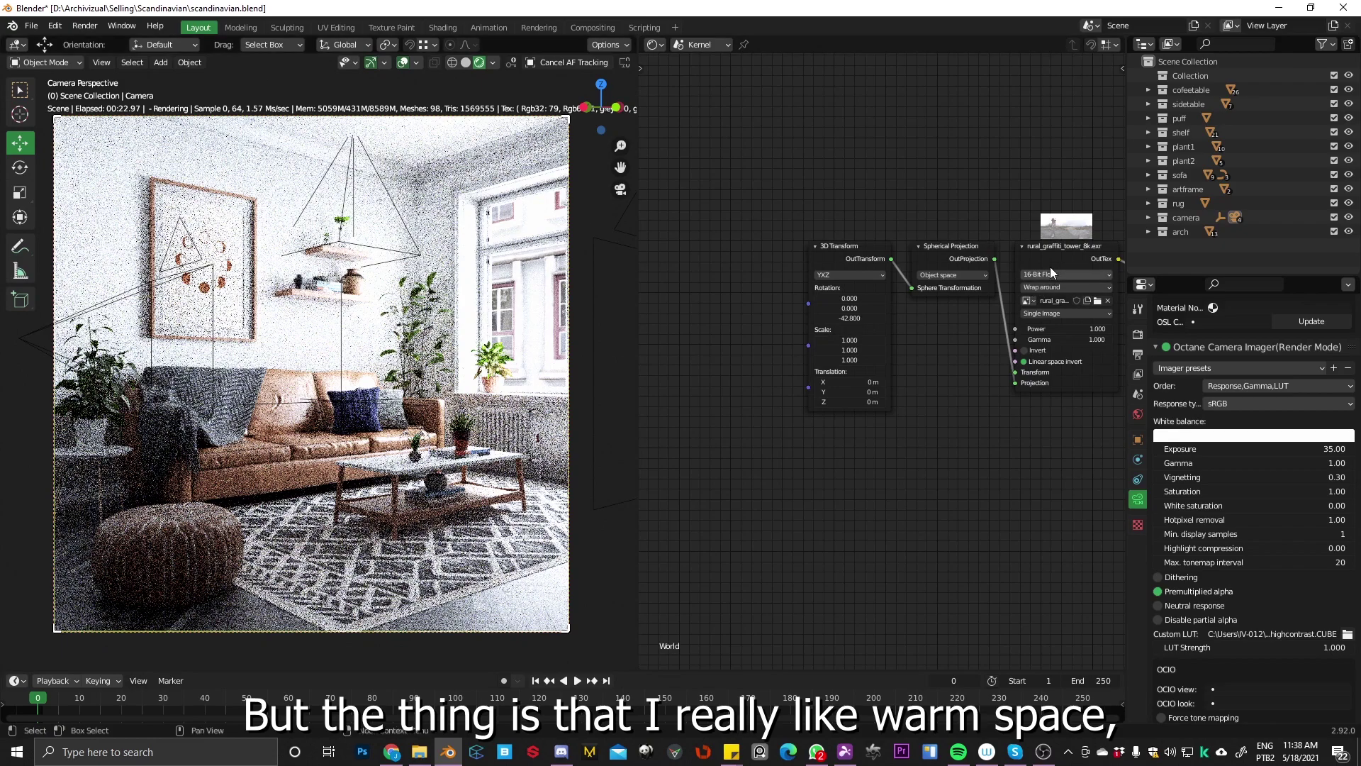
left_click_drag(1051, 246, 1052, 186)
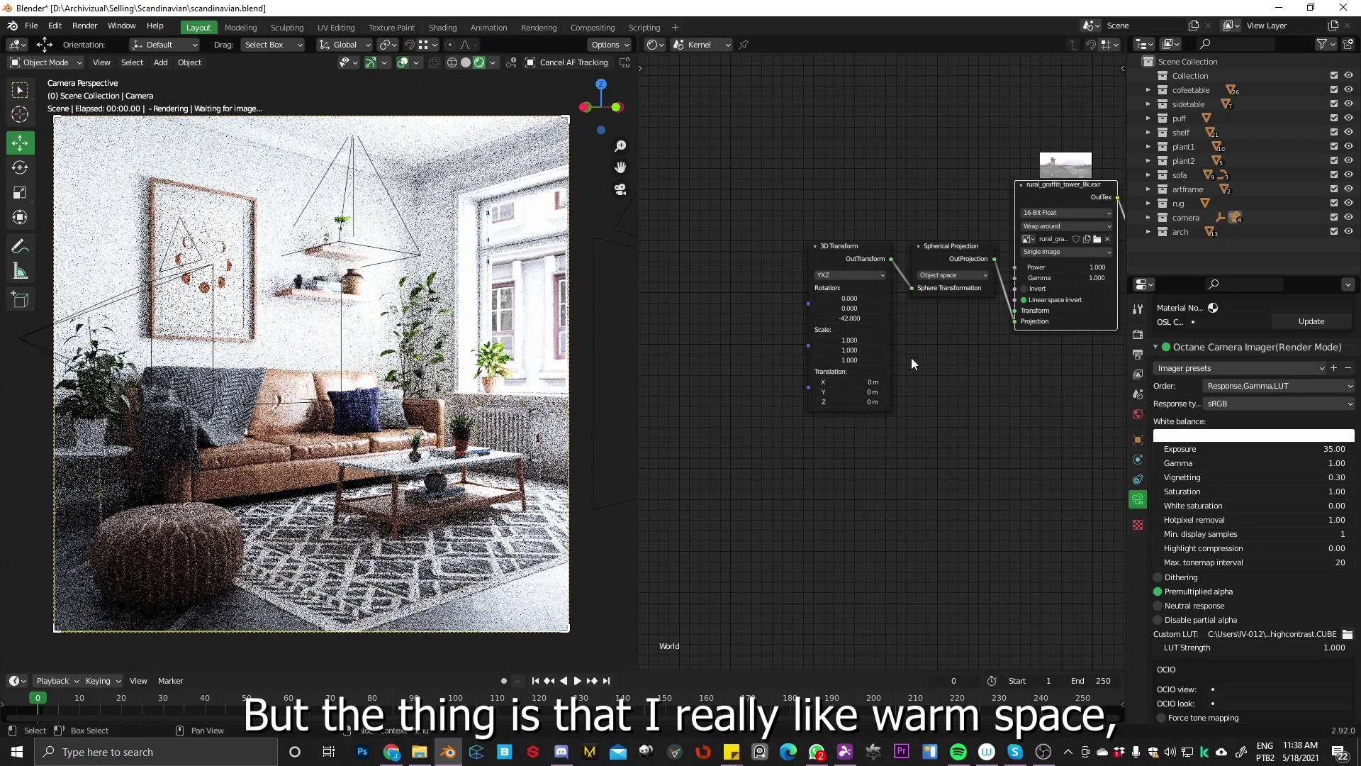
Reconnect the Daylight Environment to its World Output's Octane Environment input and make that output active.
middle_click_drag(1035, 193, 904, 285)
left_click_drag(886, 244, 981, 300)
left_click(1013, 279)
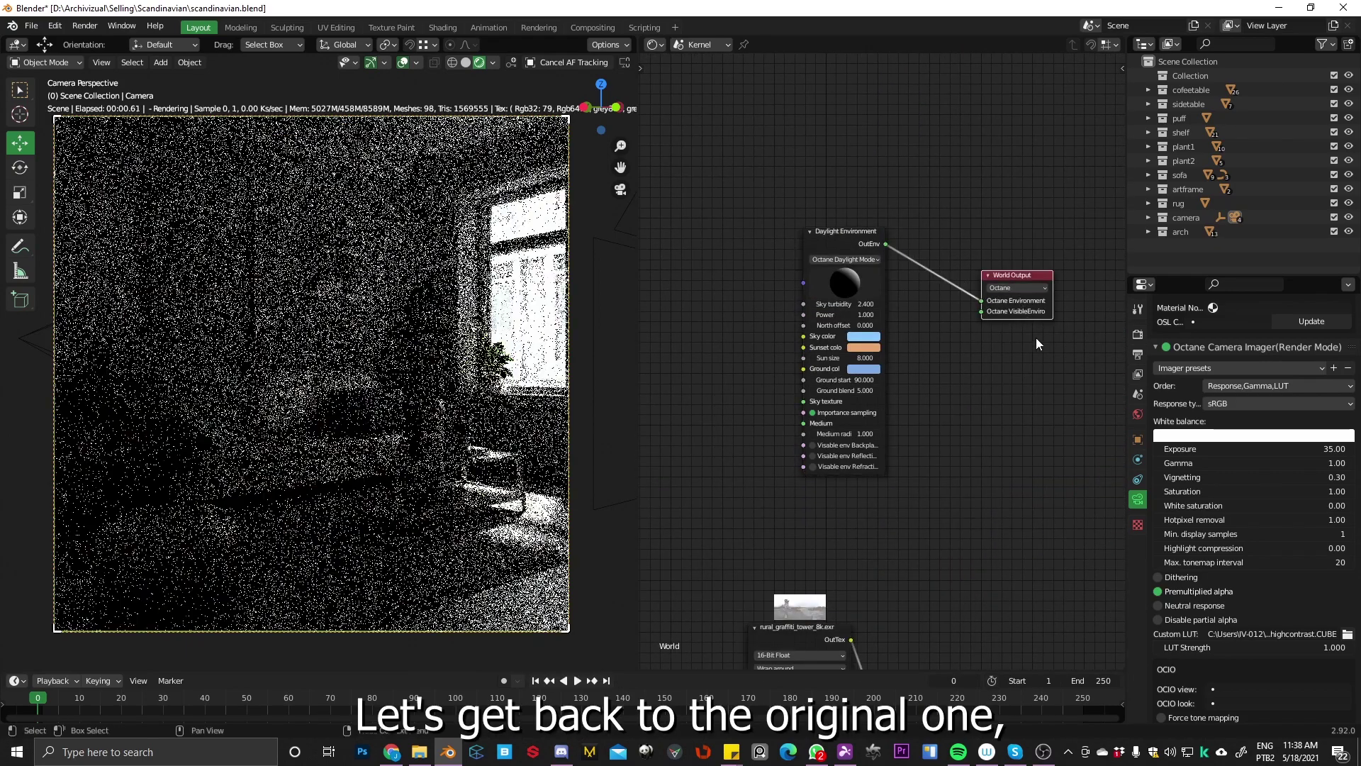
Set the camera imager's exposure to 19.
middle_click_drag(953, 607, 926, 418)
left_click(1278, 449)
type("19")
key("Return")
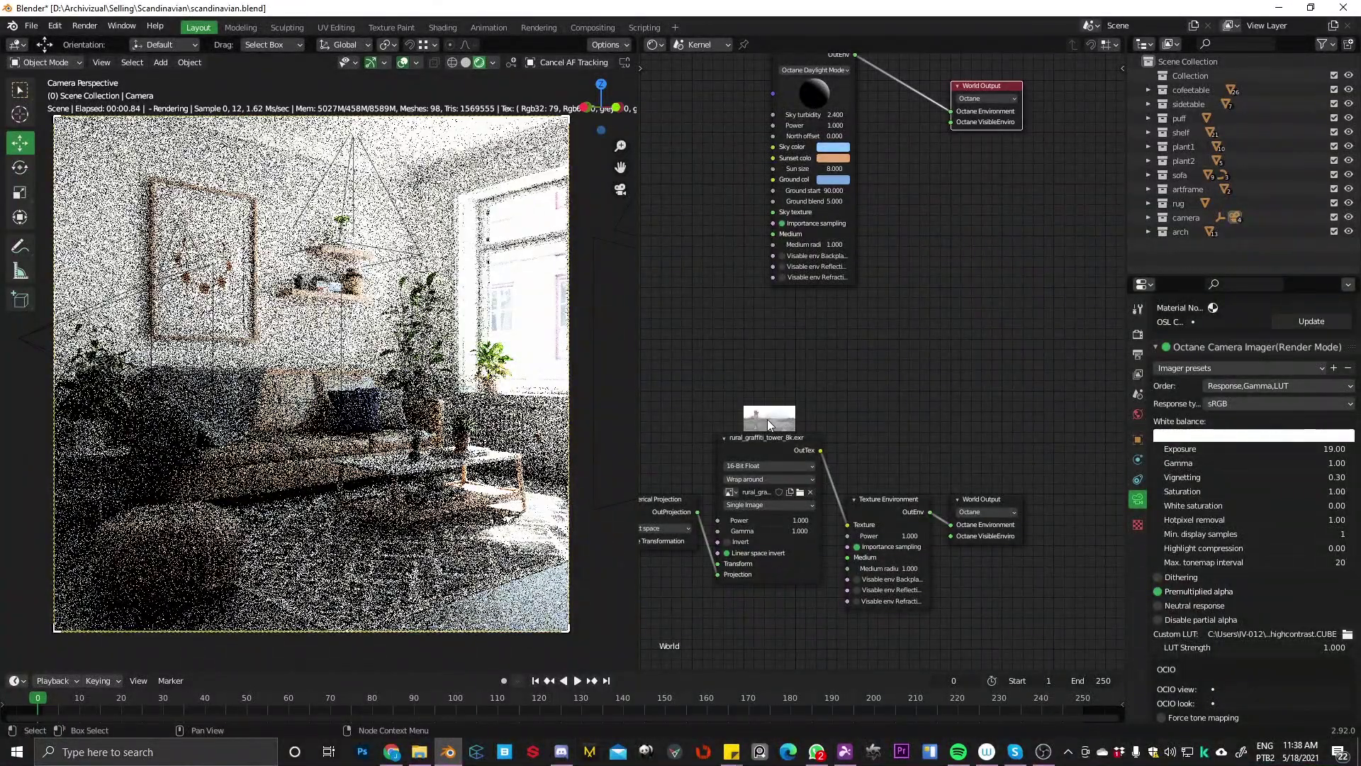
Try a camera imager exposure of 1 to compare the brightness, and restore it to 19.
left_click(1226, 450)
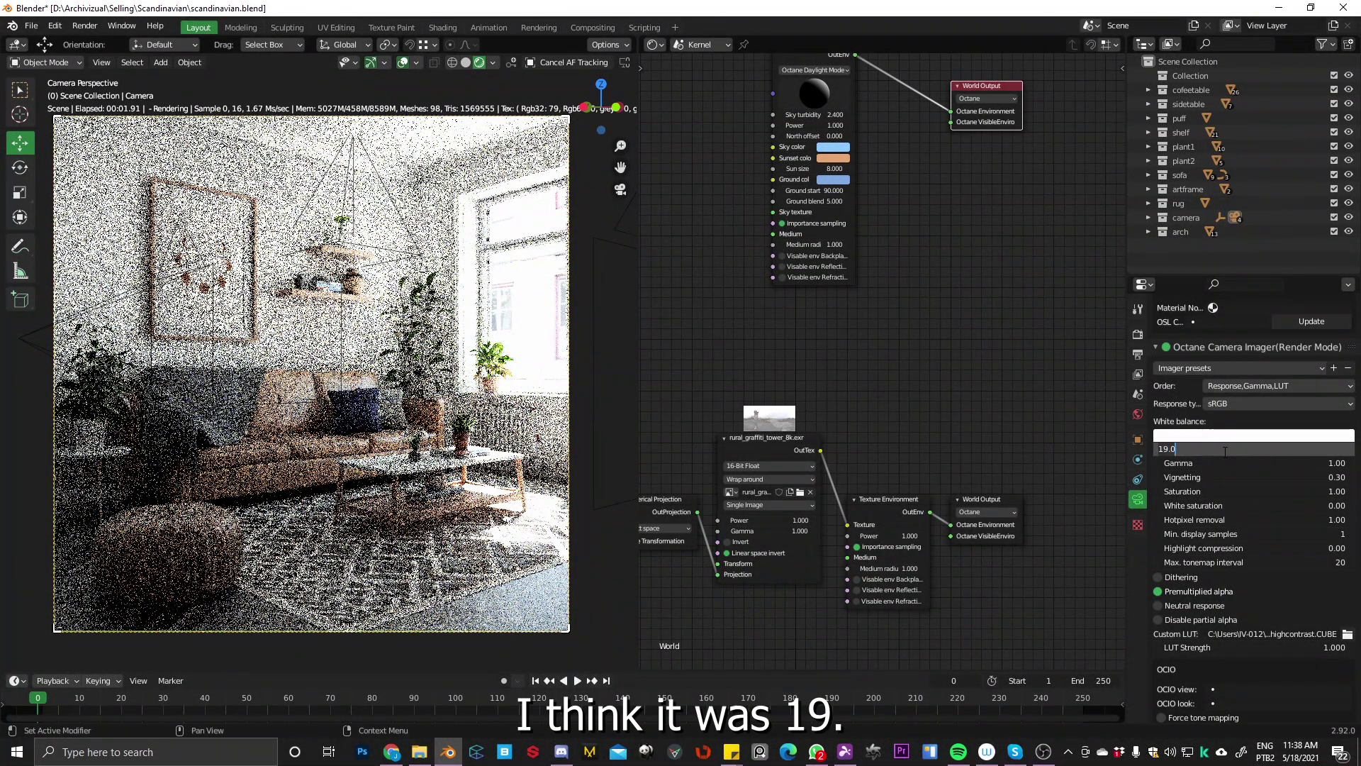
type("1")
key("Return")
left_click(1225, 450)
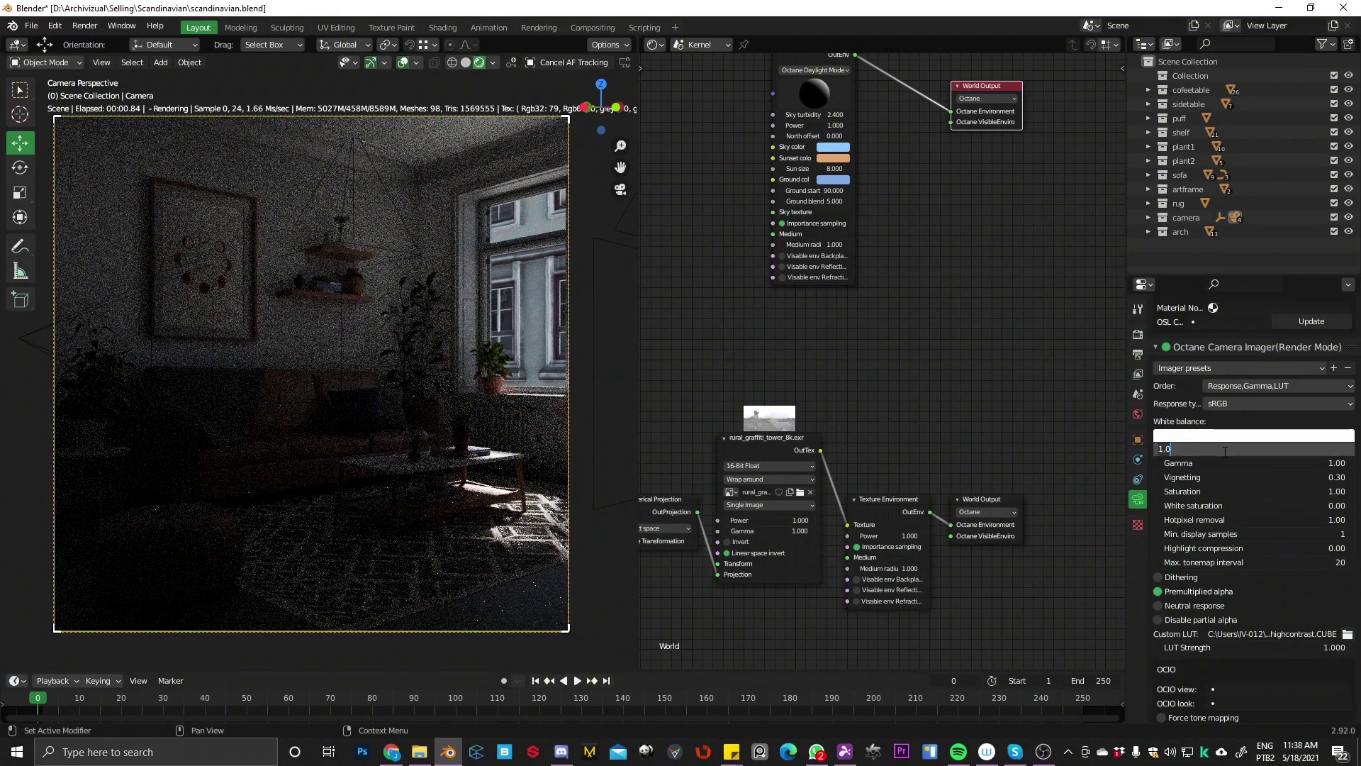
type("19")
key("Return")
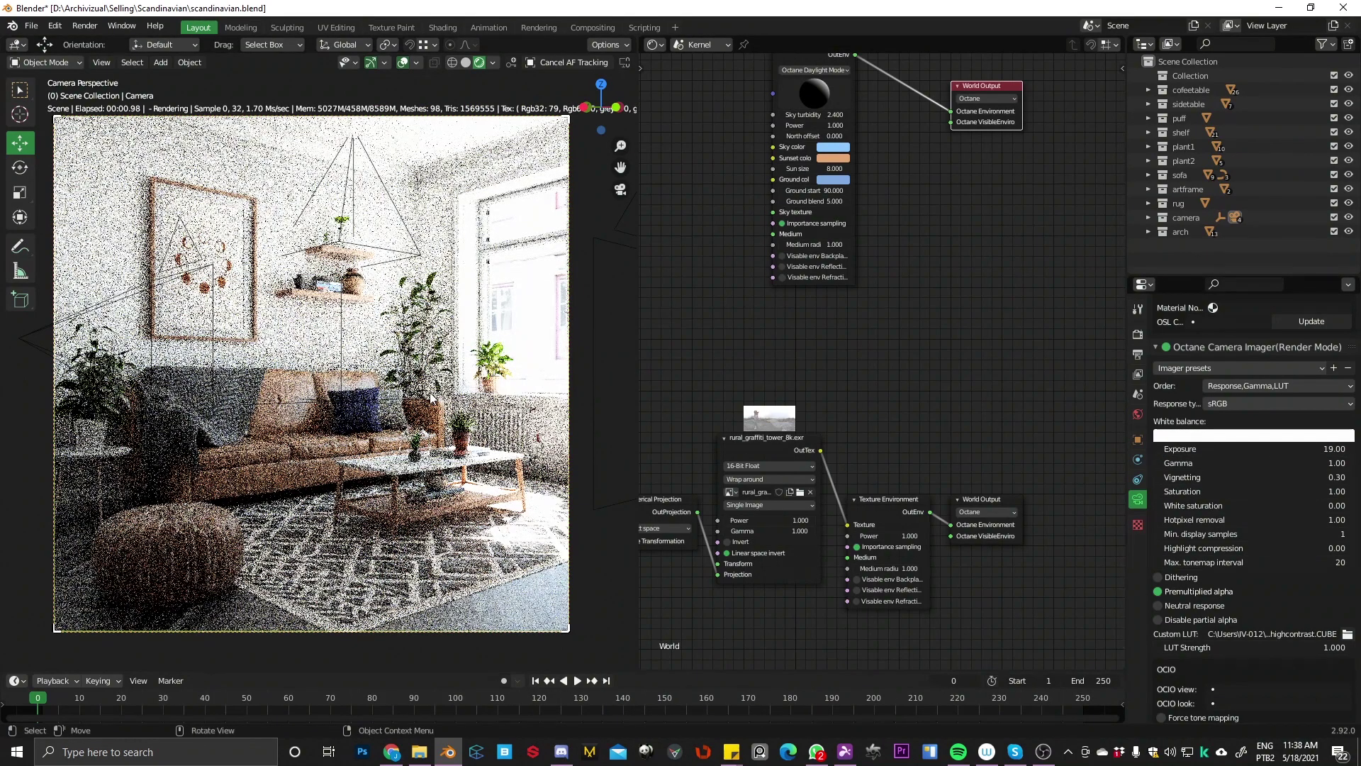
Select the ottoman and switch the node editor from the kernel to the object's puff material.
scroll(363, 422, "up", 3)
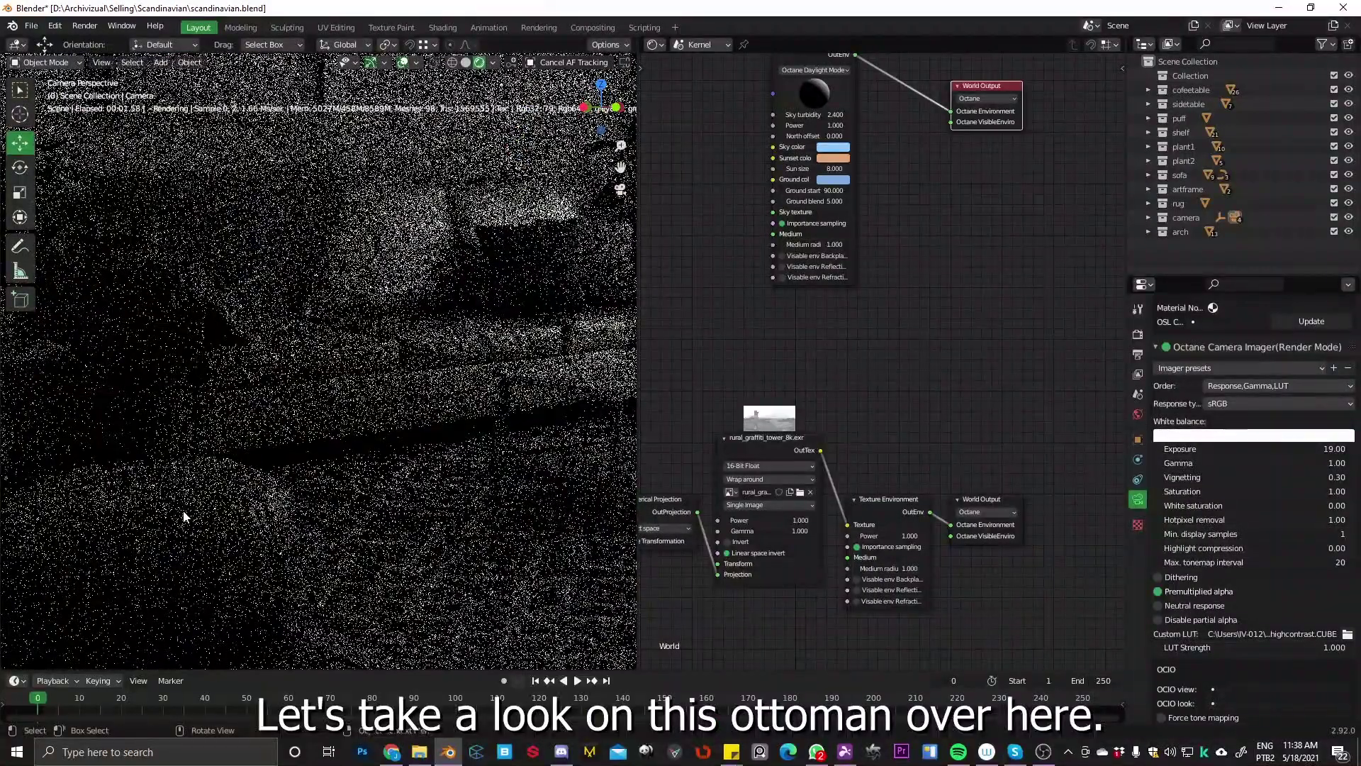
left_click(211, 525)
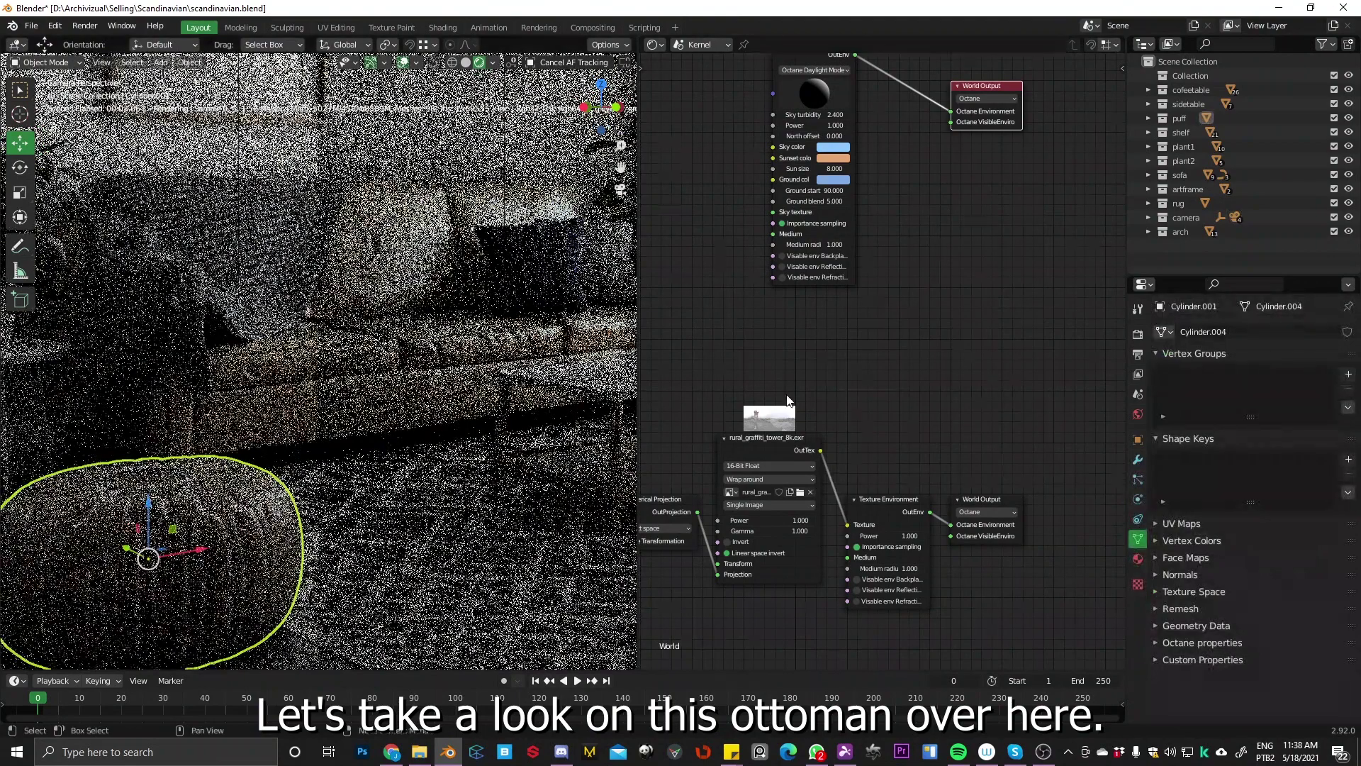
left_click(704, 46)
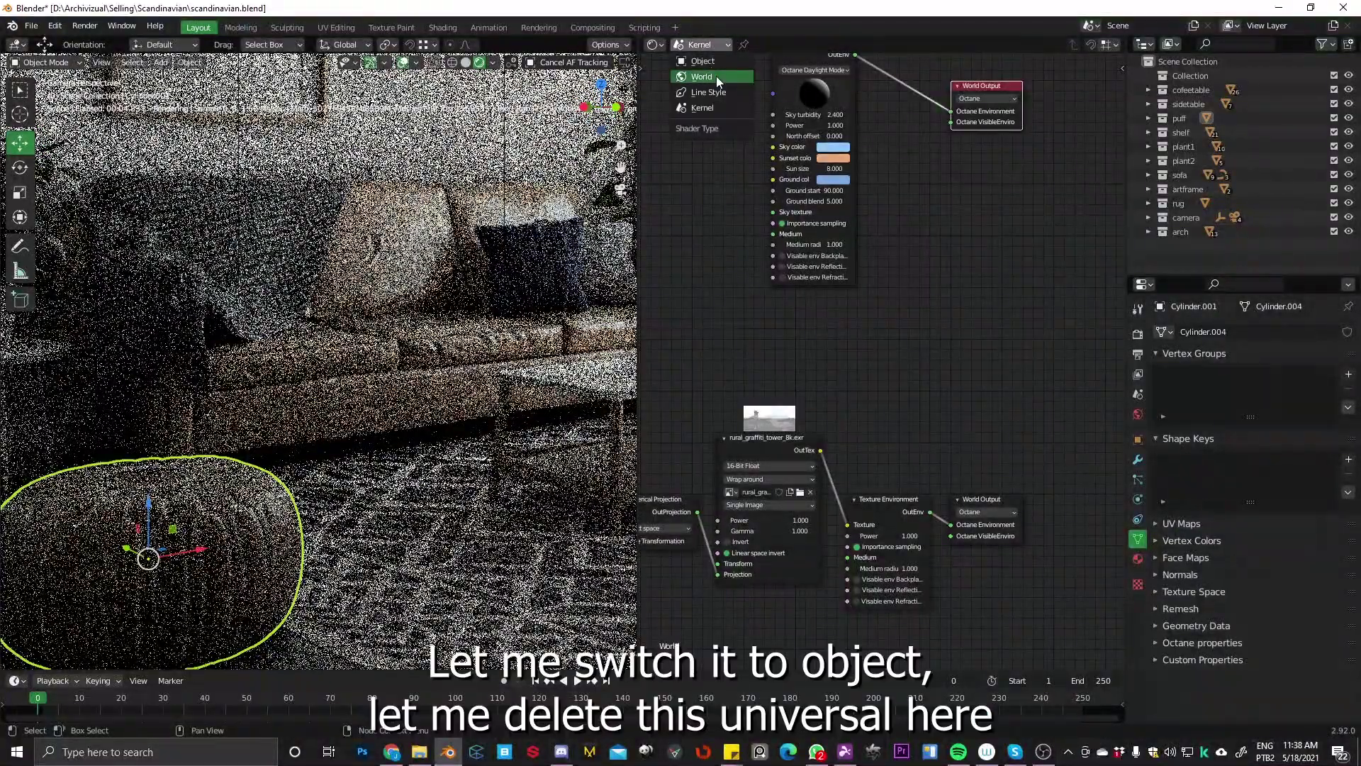
left_click(713, 56)
middle_click_drag(794, 147, 820, 475)
middle_click_drag(840, 149, 1045, 553)
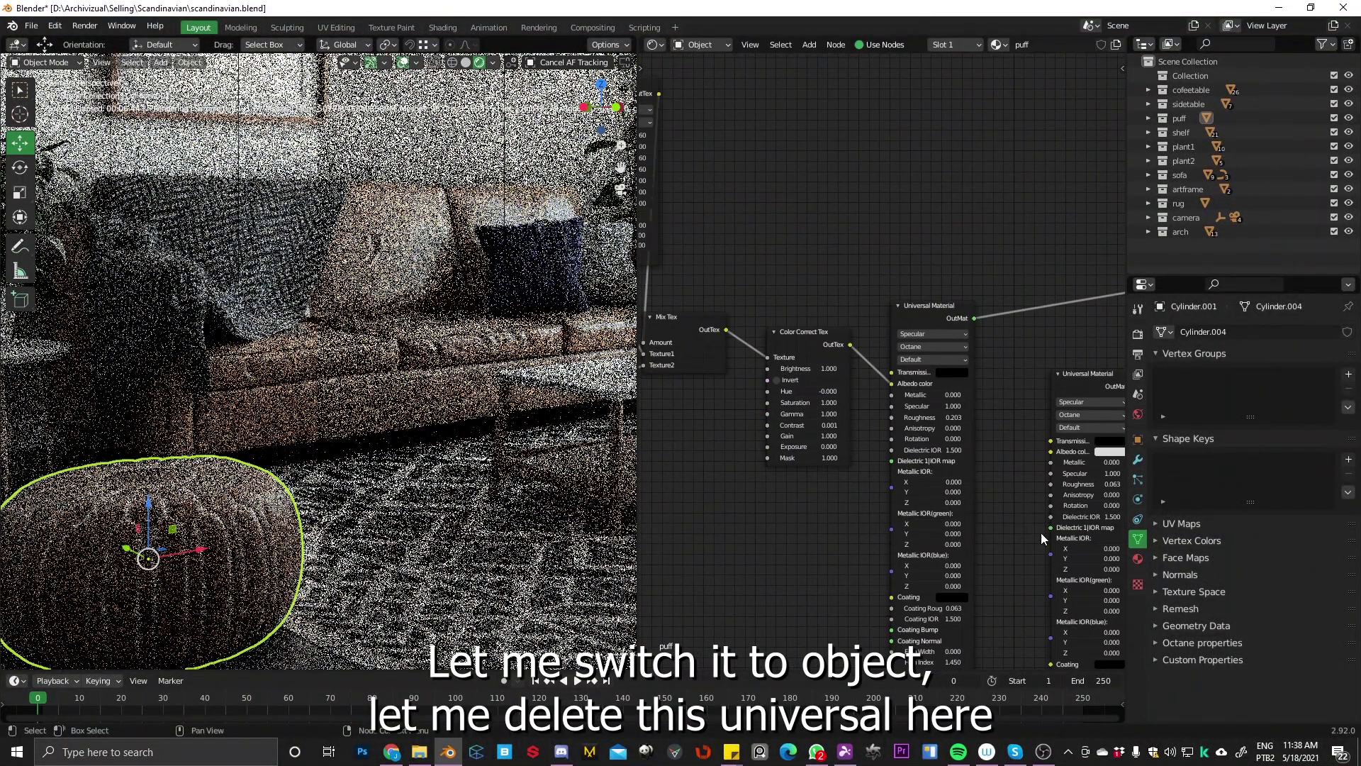
Delete the spare second Universal Material node from the puff material.
scroll(1077, 386, "down", 1)
left_click(1078, 390)
key("x")
Rearrange the Dirt Tex node and the two leather image nodes to lay out the inputs of the Mix Tex clearly.
middle_click_drag(817, 353, 949, 261)
scroll(938, 259, "up", 1)
middle_click_drag(804, 177, 964, 444)
left_click_drag(891, 215, 904, 154)
left_click_drag(749, 301, 680, 326)
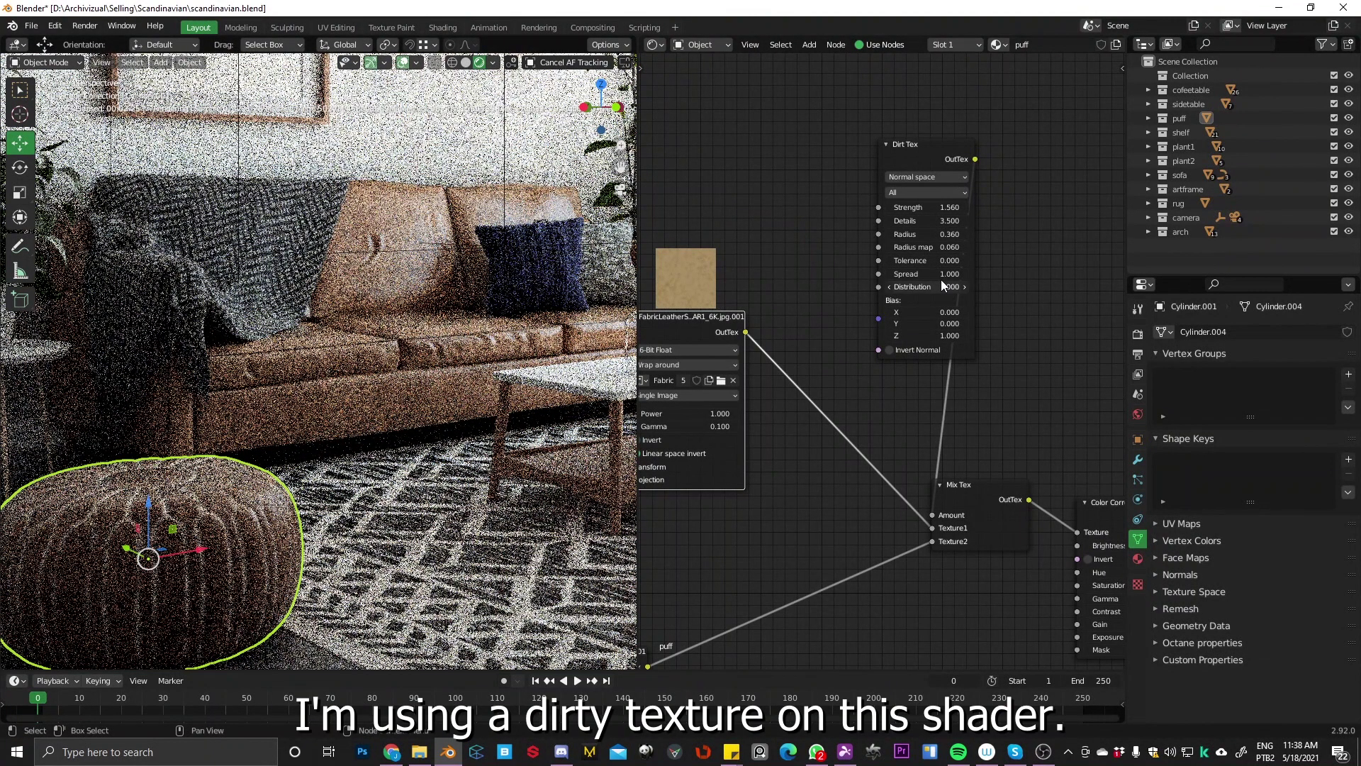
middle_click_drag(670, 650, 741, 452)
left_click_drag(709, 455, 801, 385)
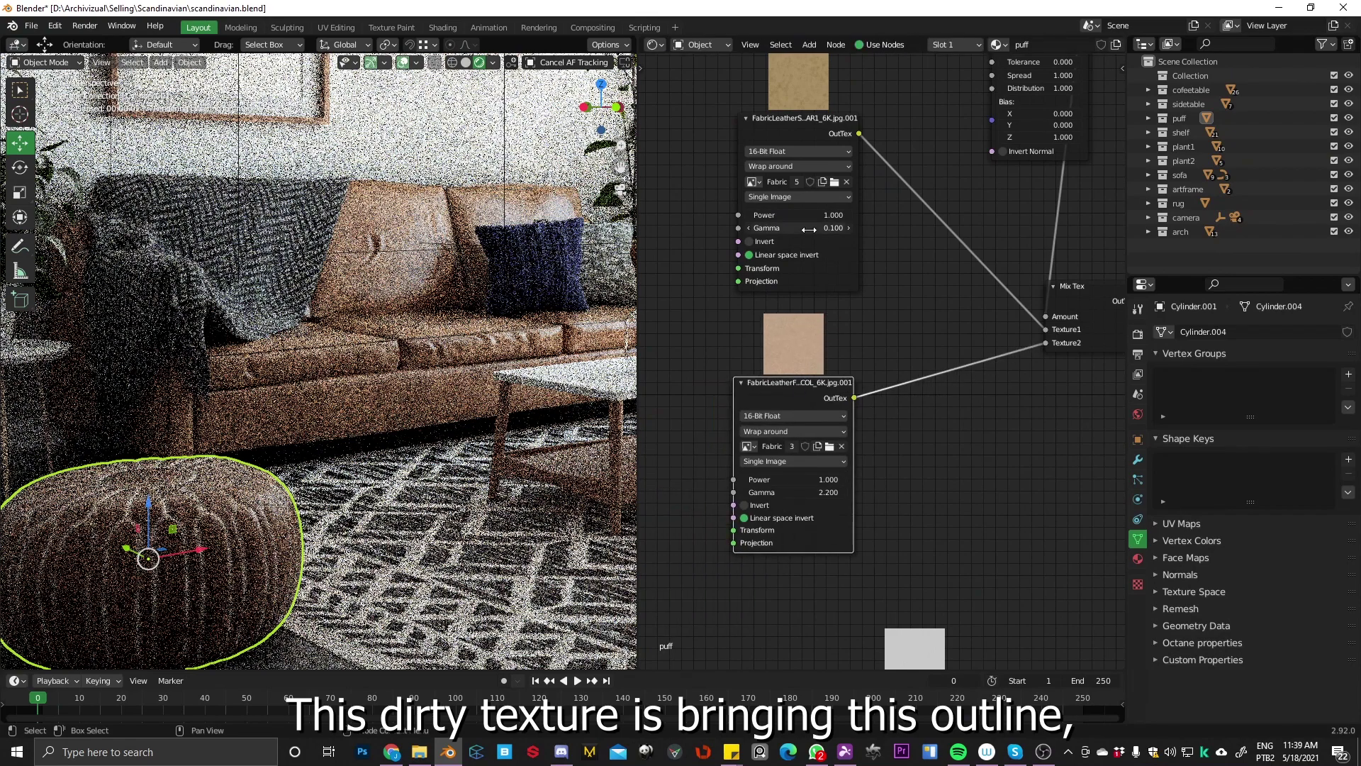
Set the gamma of the upper leather image texture, wired to the Mix Tex's Texture1 input, to 5.
left_click(808, 229)
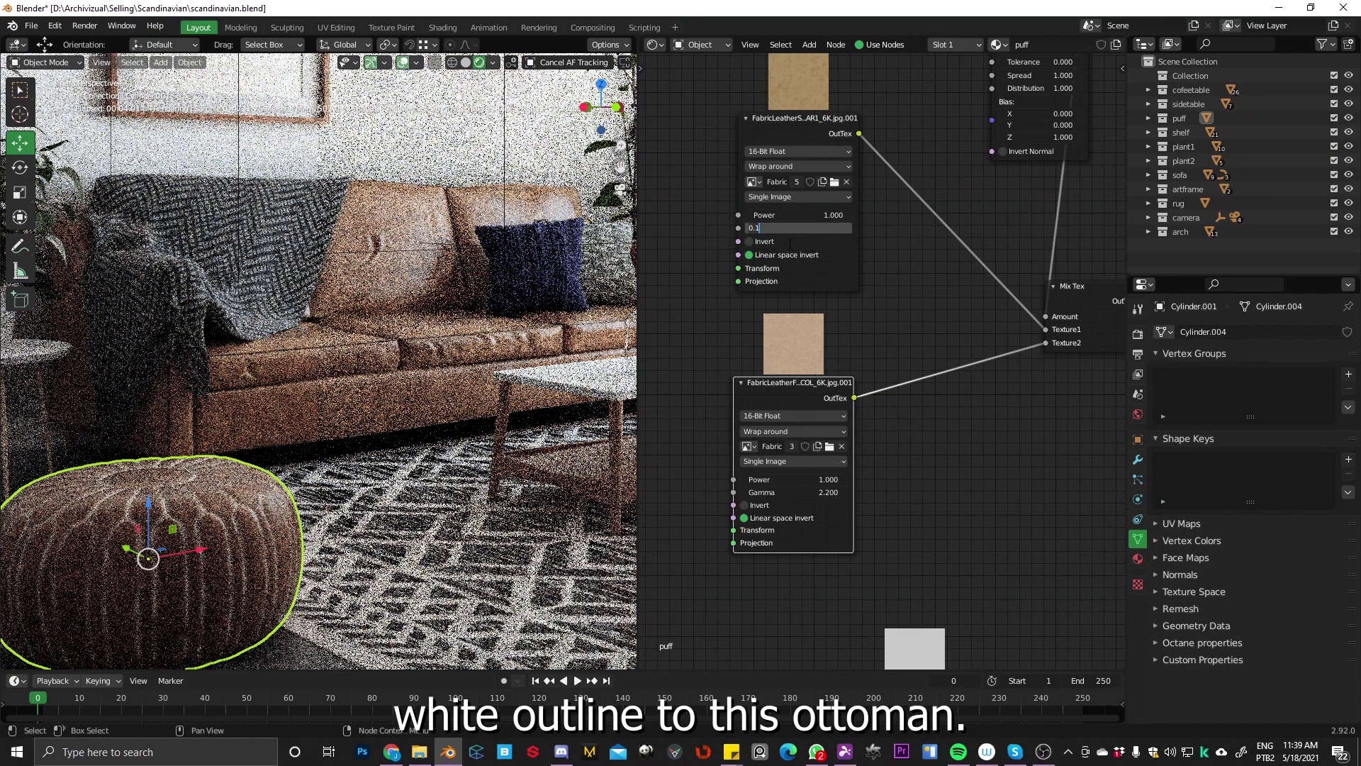
key("BackSpace")
key("BackSpace")
key("BackSpace")
type("5")
key("Return")
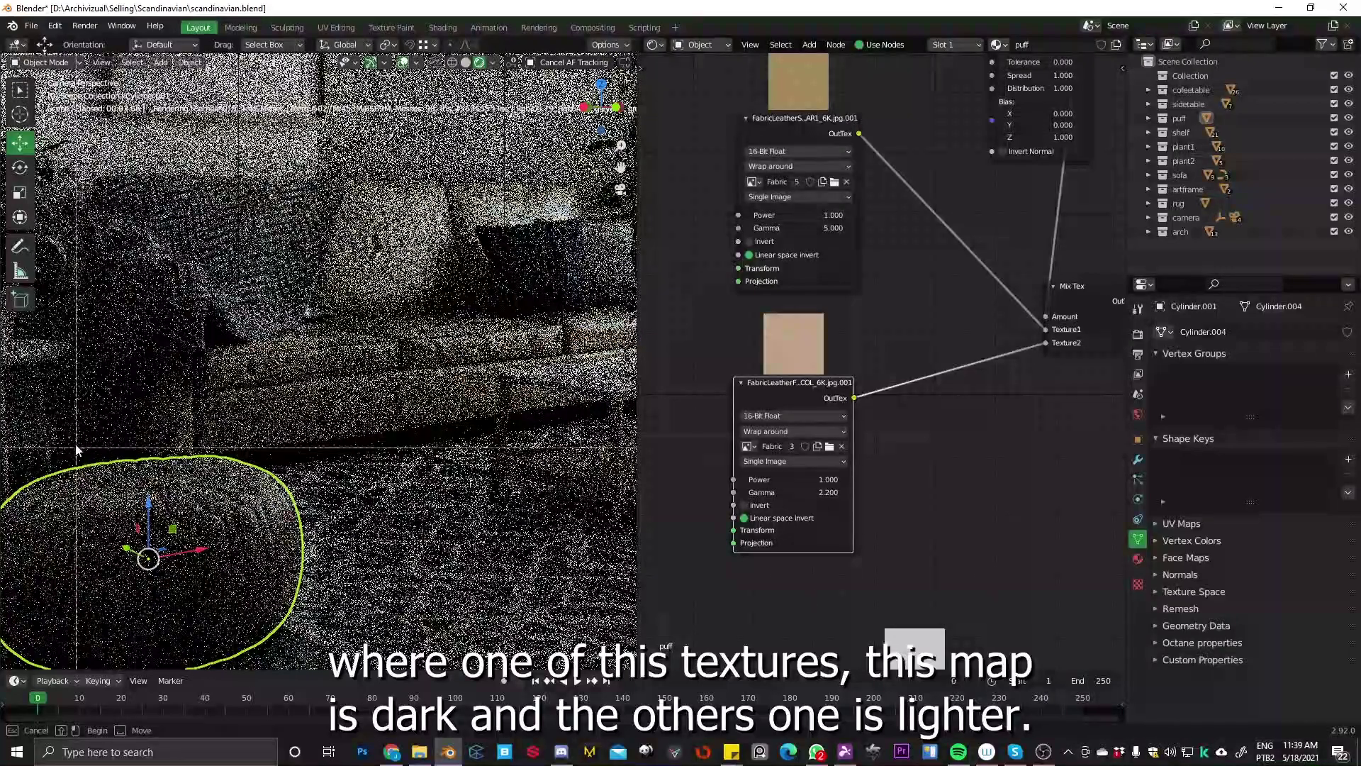
Limit the viewport render region to the area around the ottoman.
key("ctrl+b")
left_click_drag(74, 445, 346, 666)
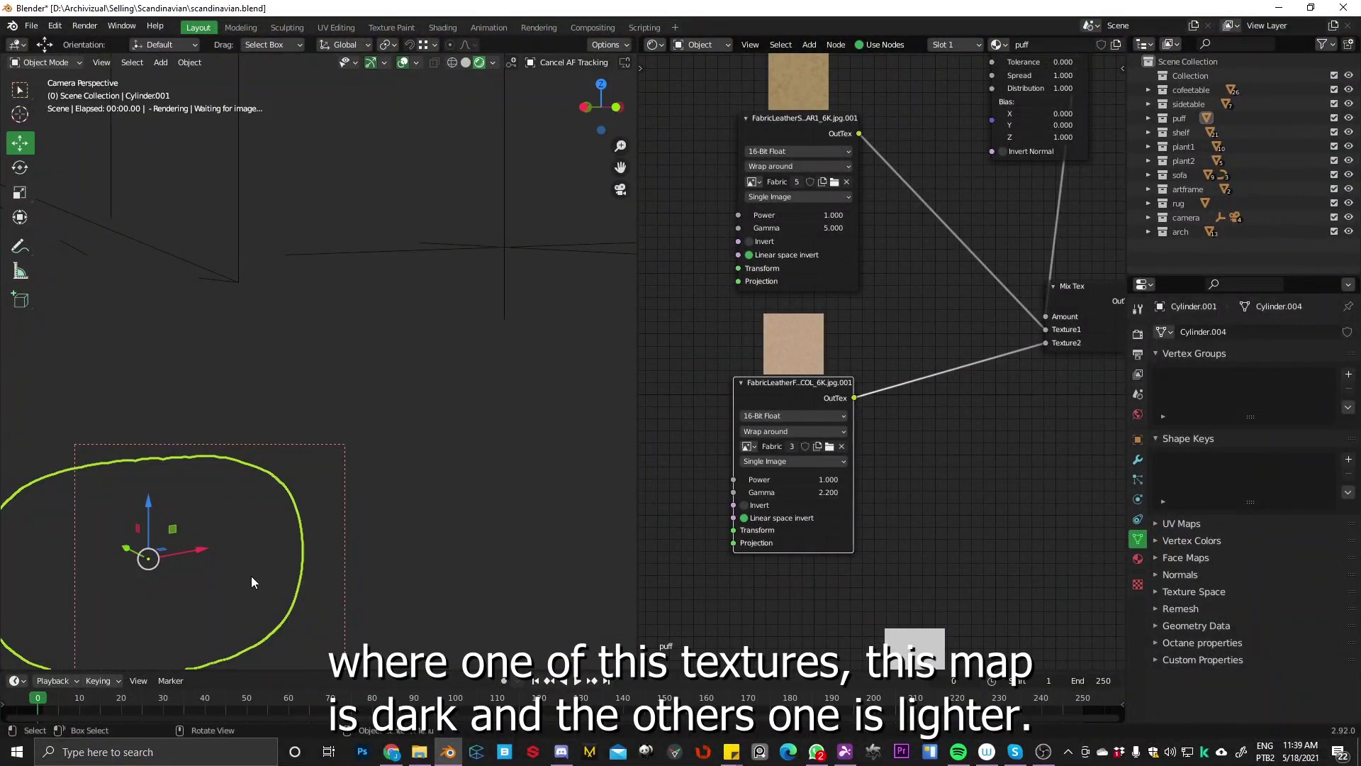
scroll(355, 340, "up", 3)
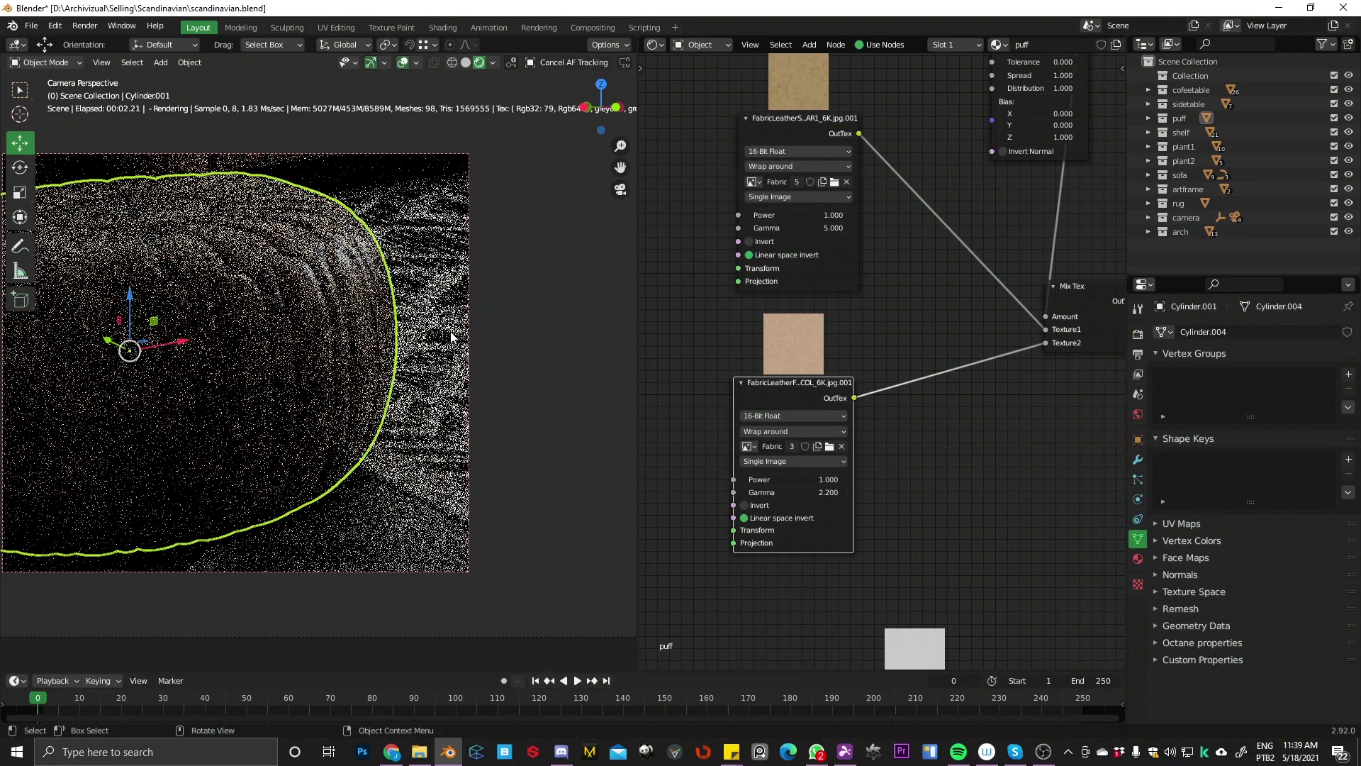
Set the Dirt Tex strength to 5 and move the node clear of its link to the Mix Tex.
middle_click_drag(993, 176, 913, 387)
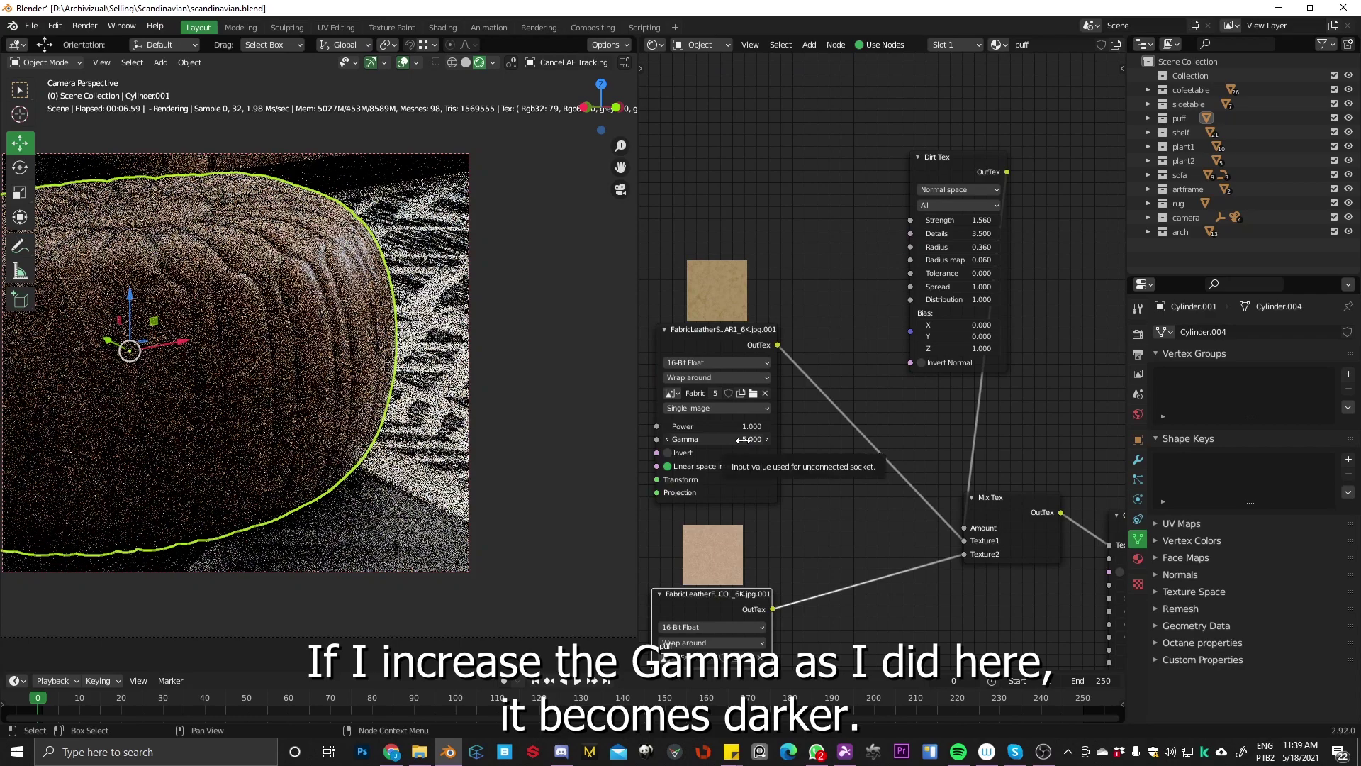
left_click(950, 221)
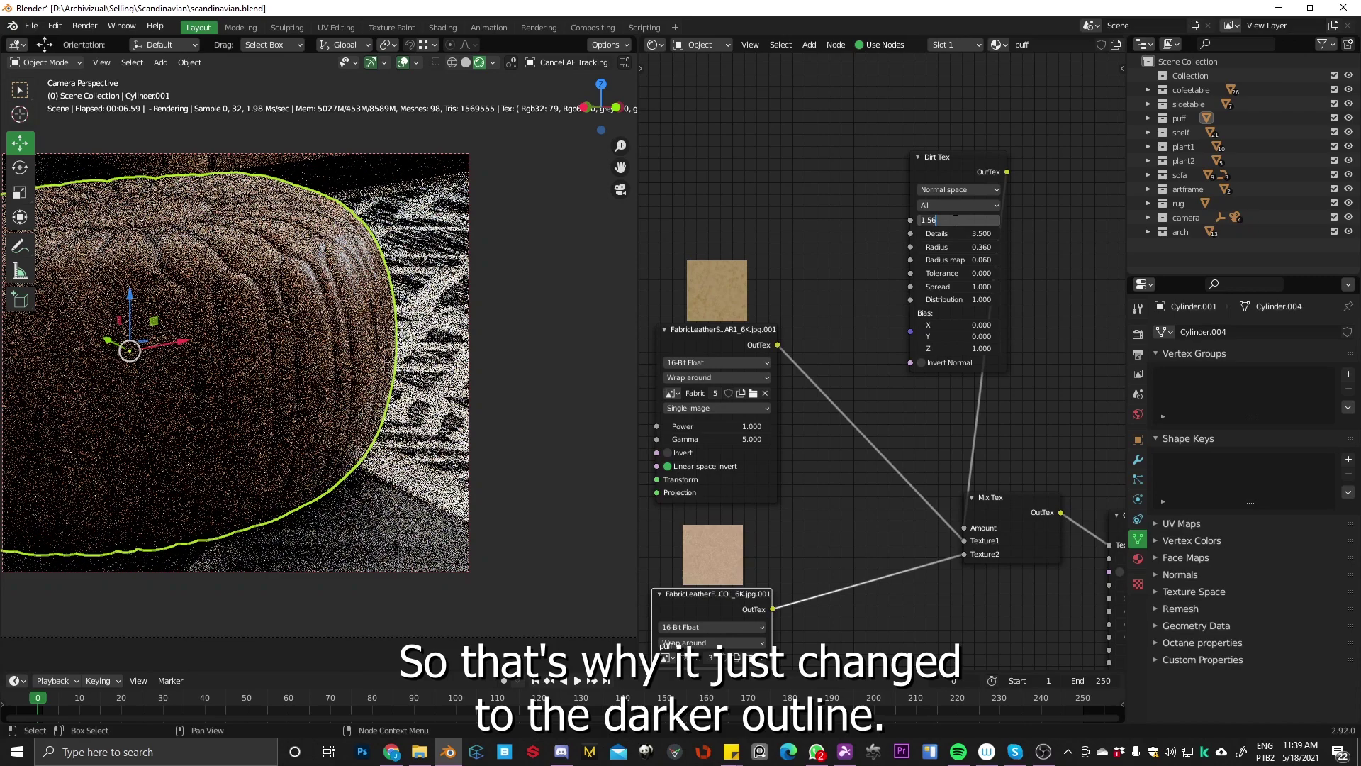
type("5")
key("Return")
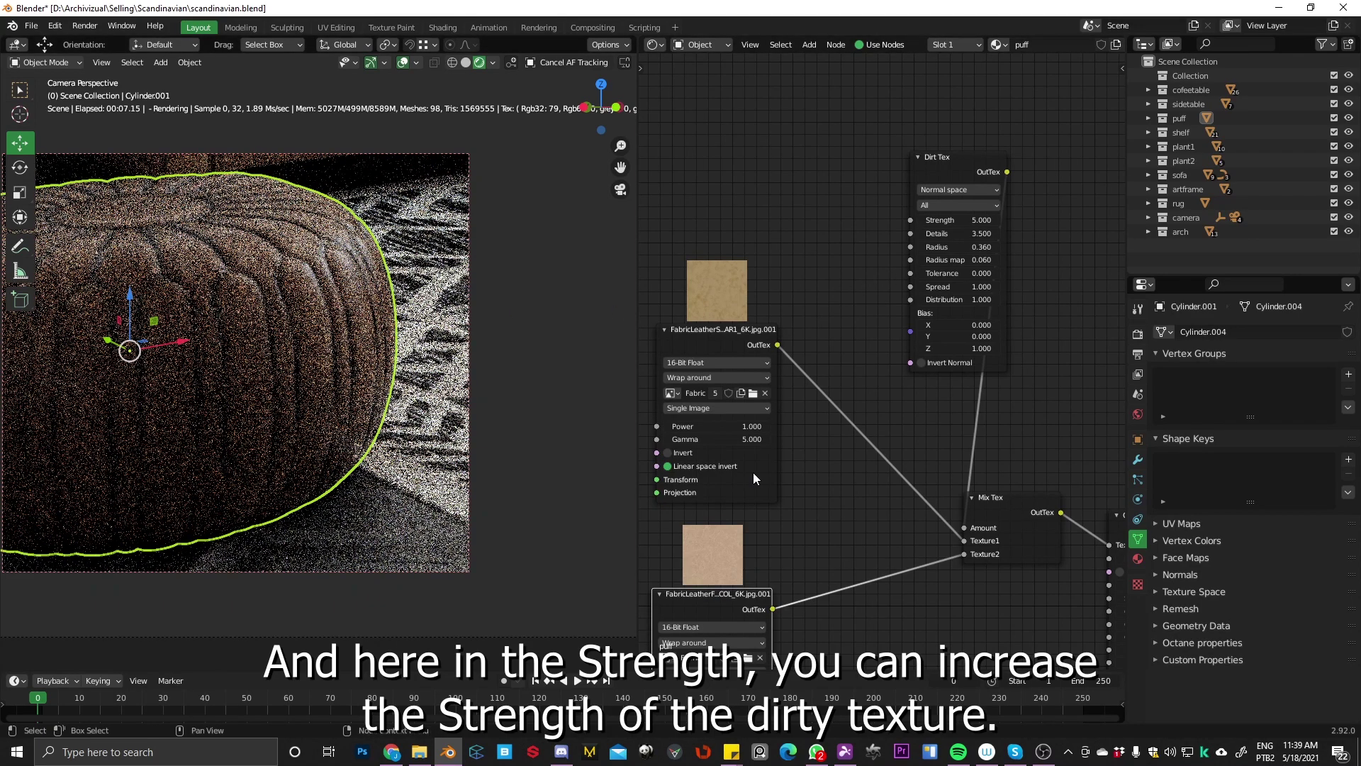
left_click_drag(955, 176, 884, 160)
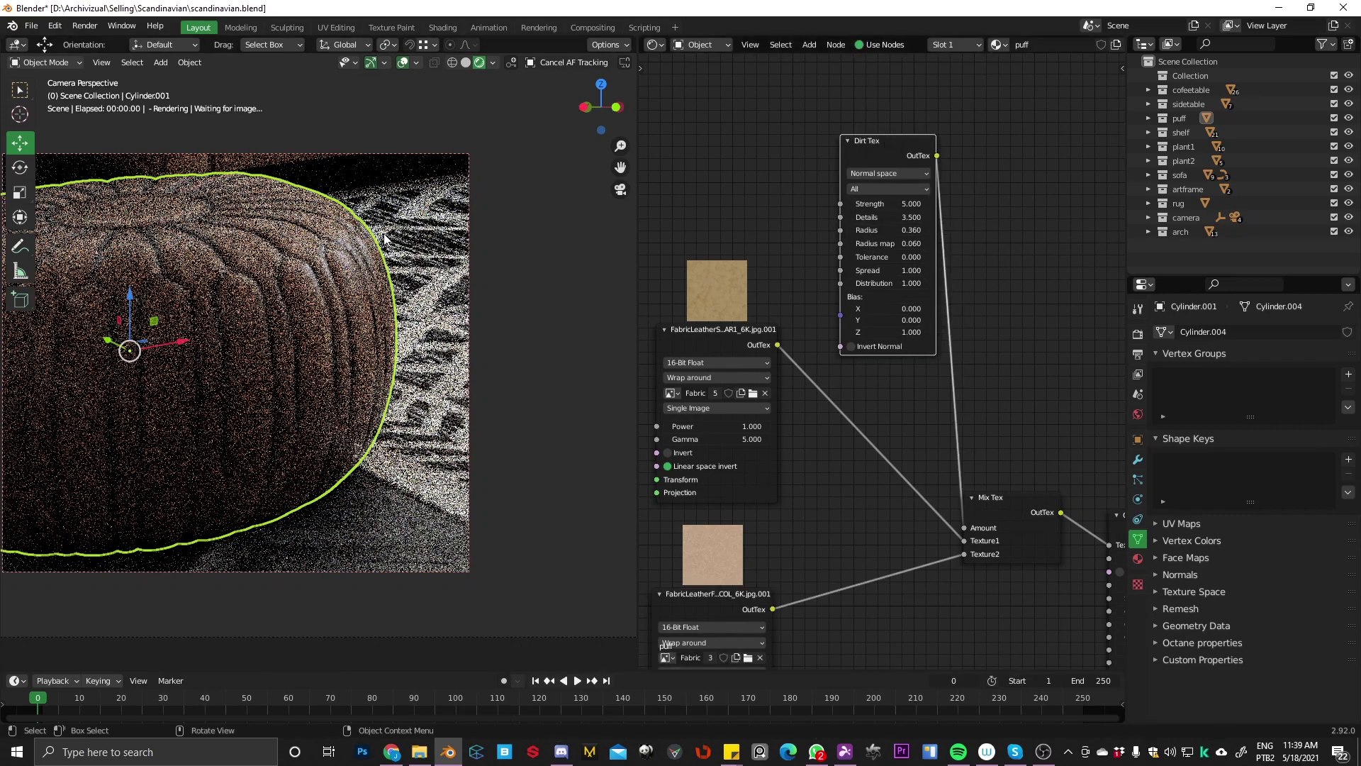
Examine the sofa's leather material nodes for comparison, and reselect the ottoman.
left_click(186, 167)
scroll(872, 343, "down", 2)
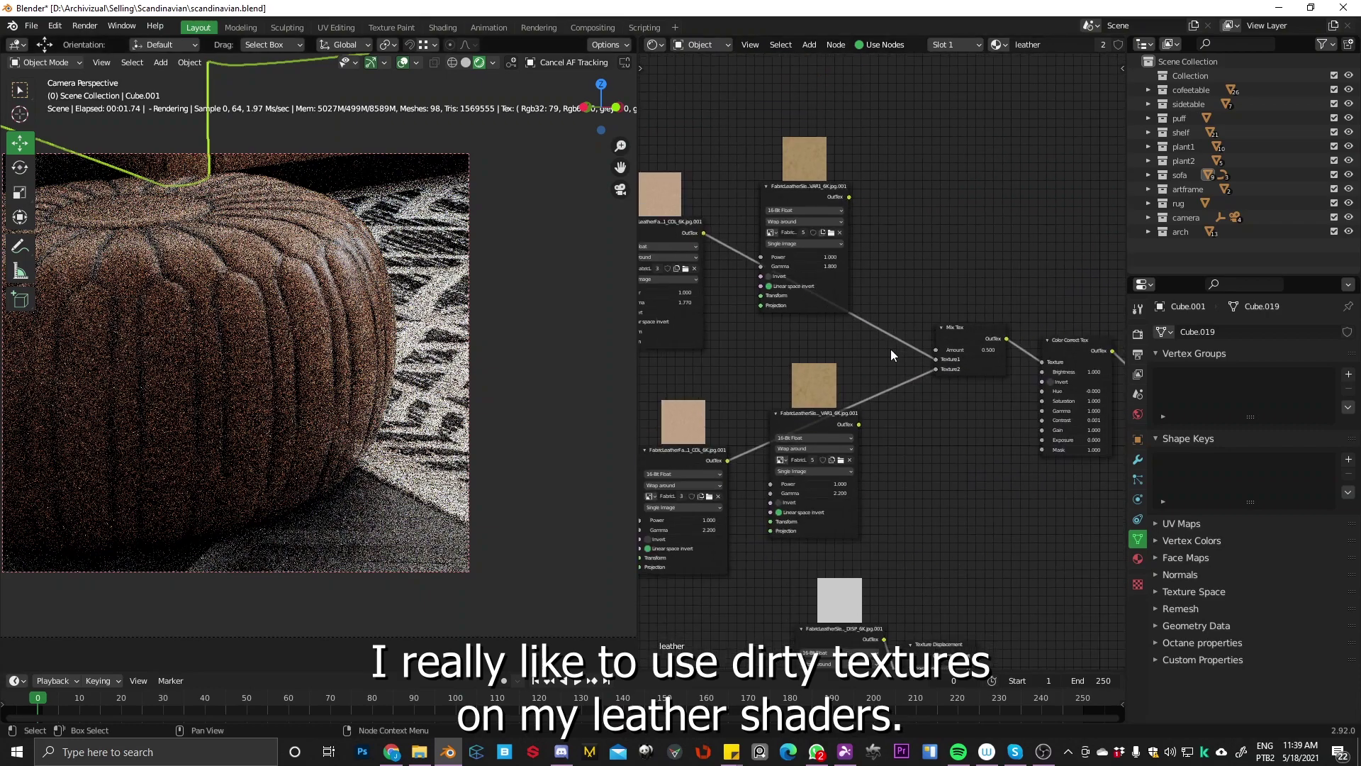
middle_click_drag(873, 343, 848, 178)
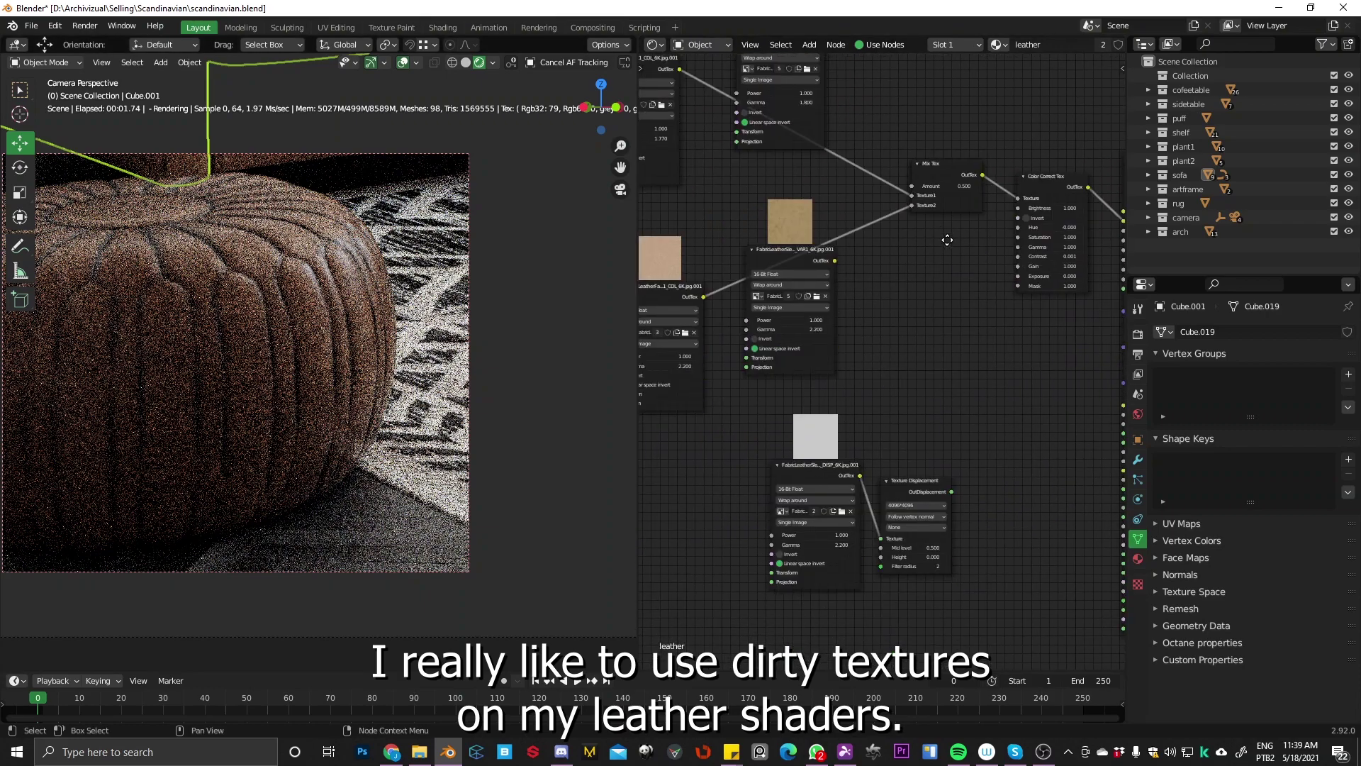
left_click(193, 324)
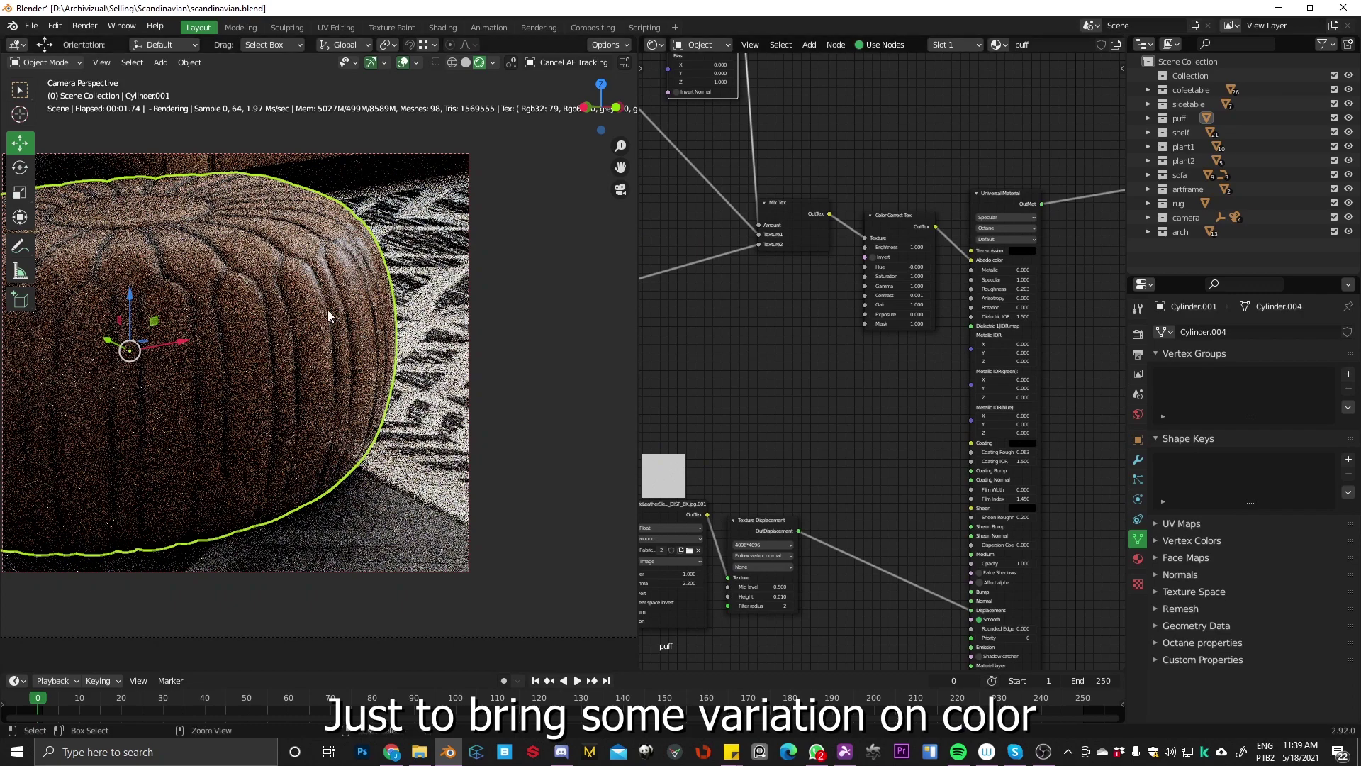
Expand the render region to cover the whole camera frame.
scroll(348, 257, "down", 3)
scroll(355, 257, "down", 1)
middle_click_drag(464, 207, 402, 361, "shift")
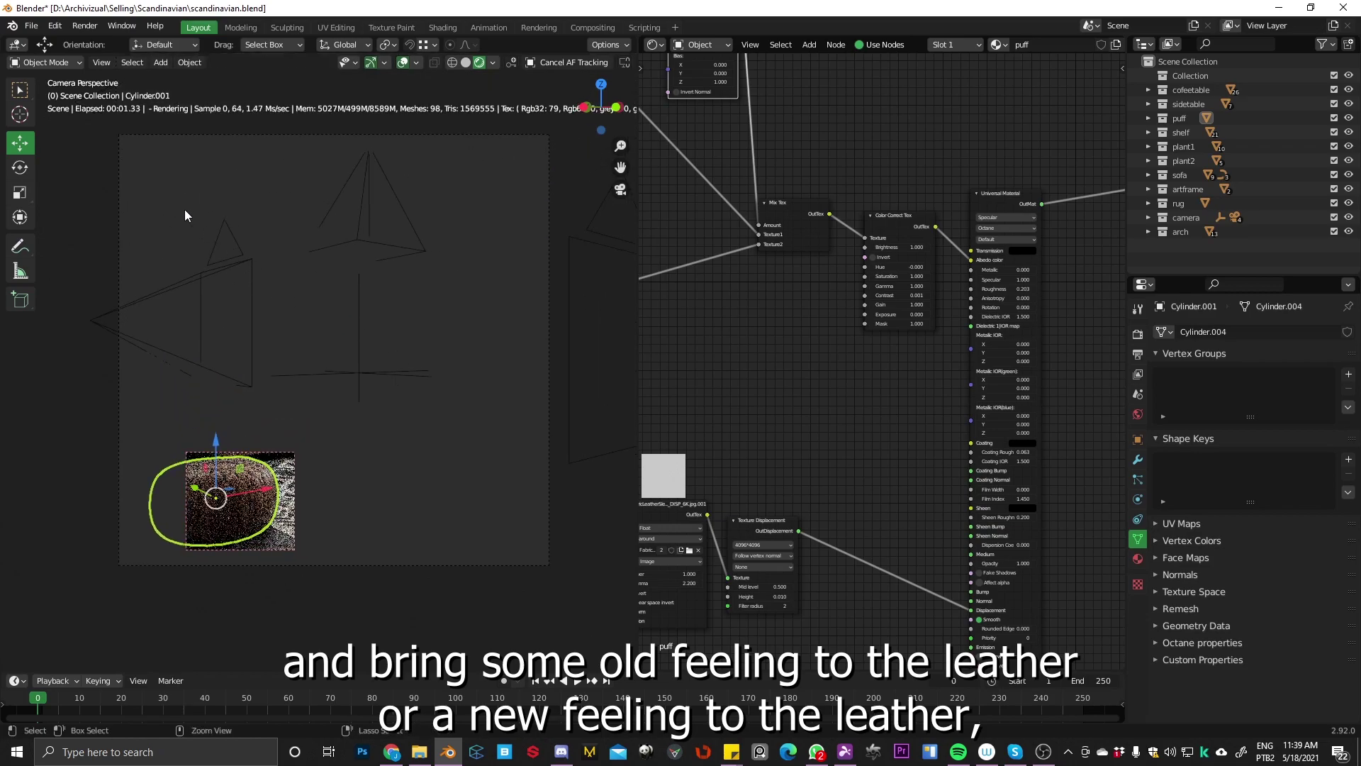
key("ctrl+b")
left_click_drag(100, 126, 597, 590)
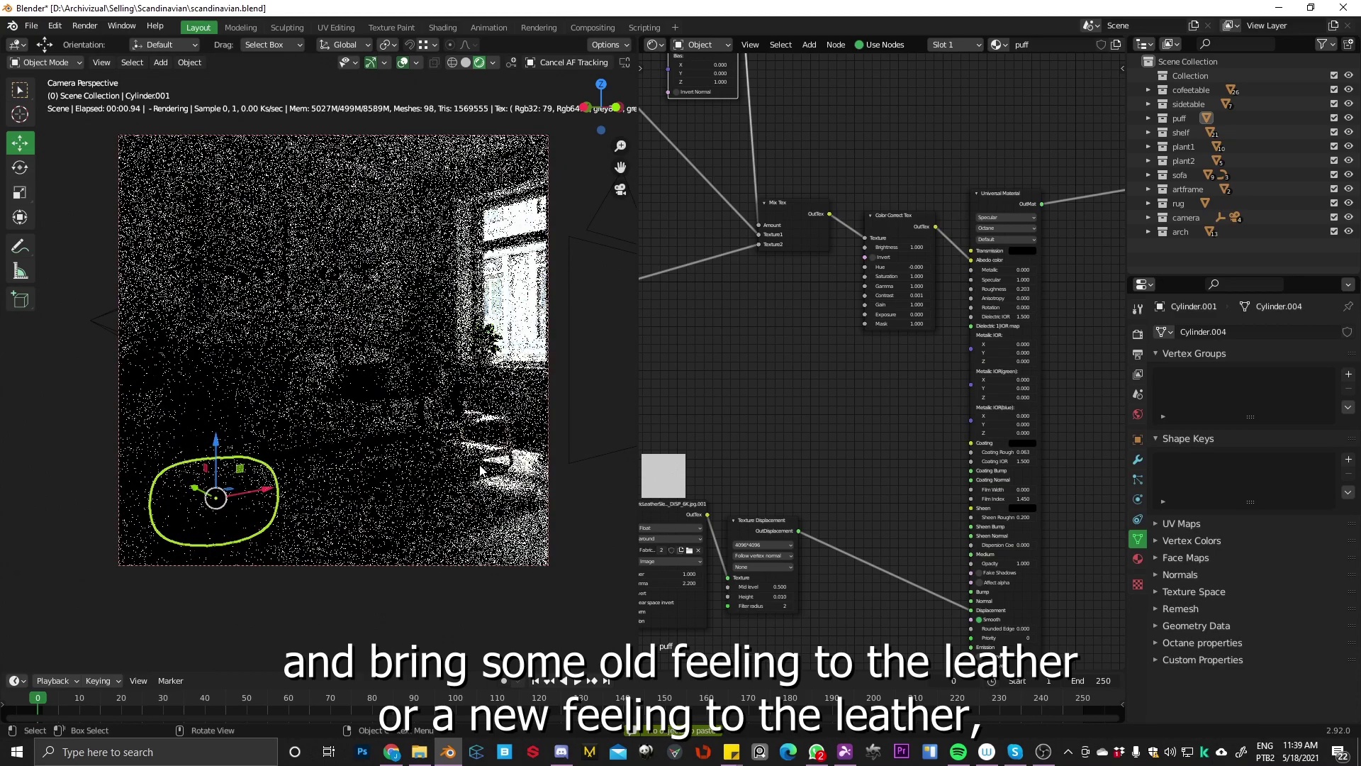
Select the camera and review its focal length, sensor and Octane depth-of-field settings.
scroll(334, 399, "up", 3)
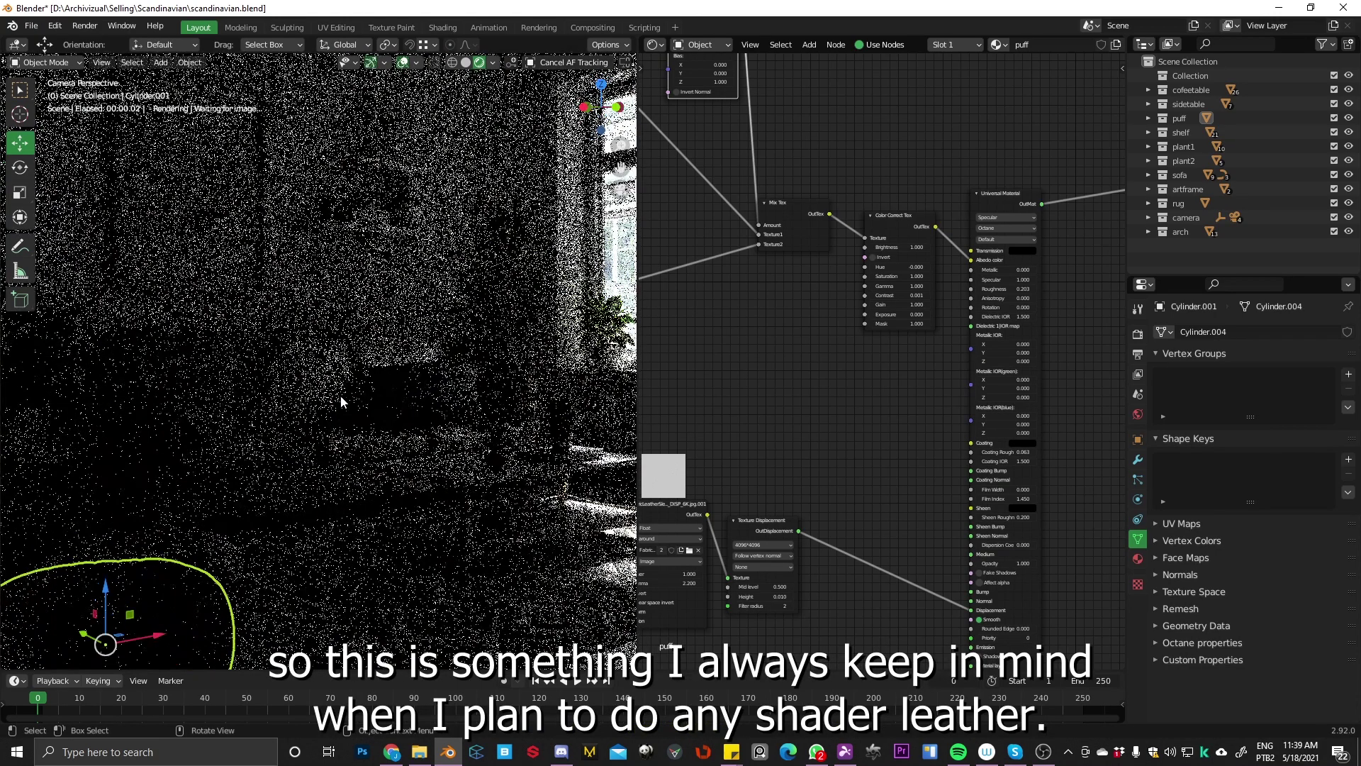
scroll(338, 401, "up", 1)
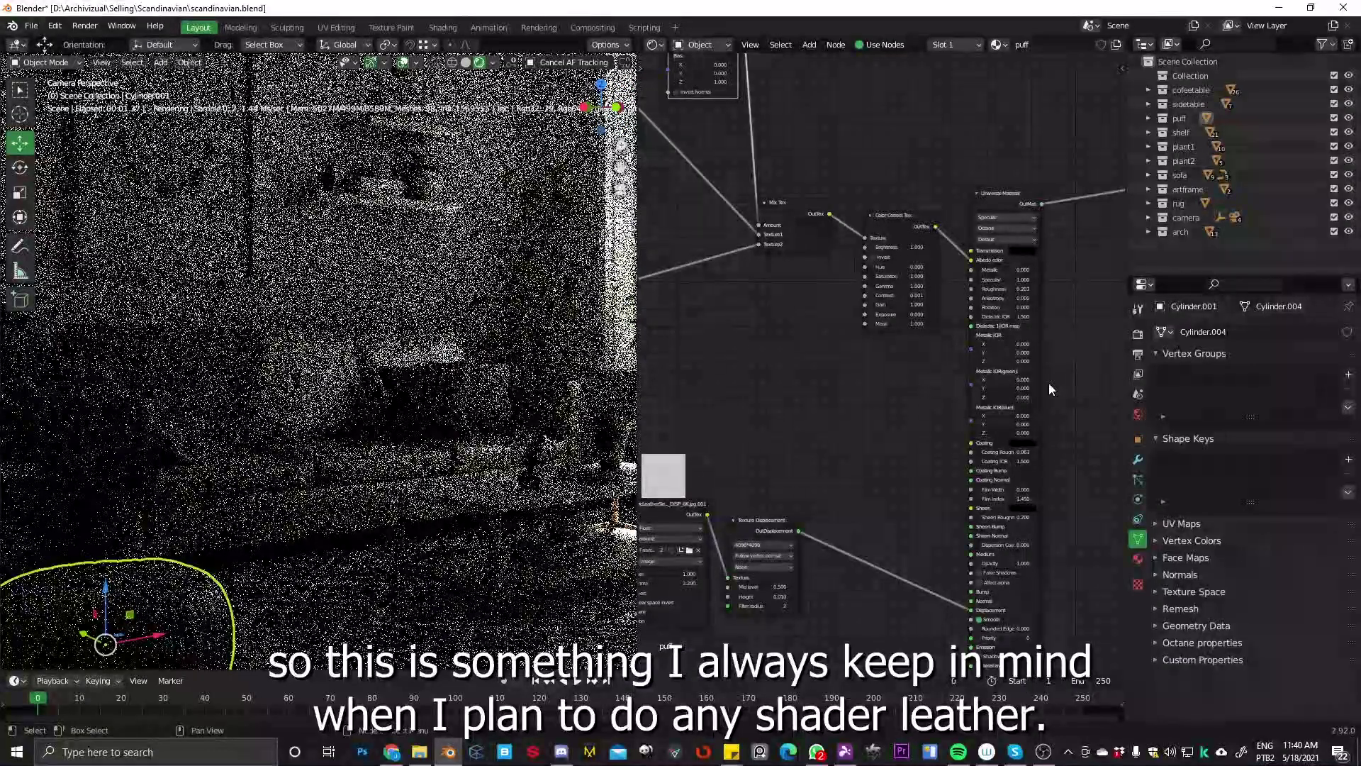
scroll(477, 409, "down", 3)
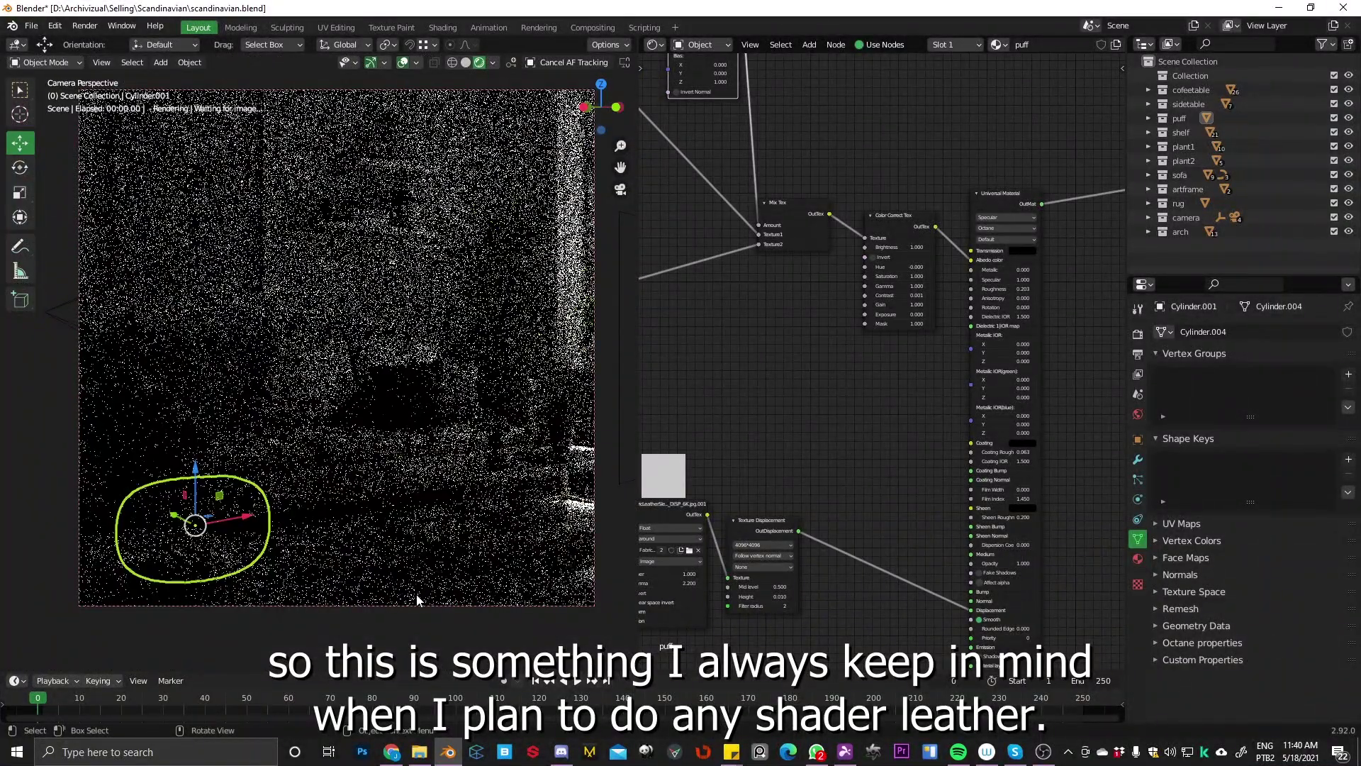
left_click(413, 606)
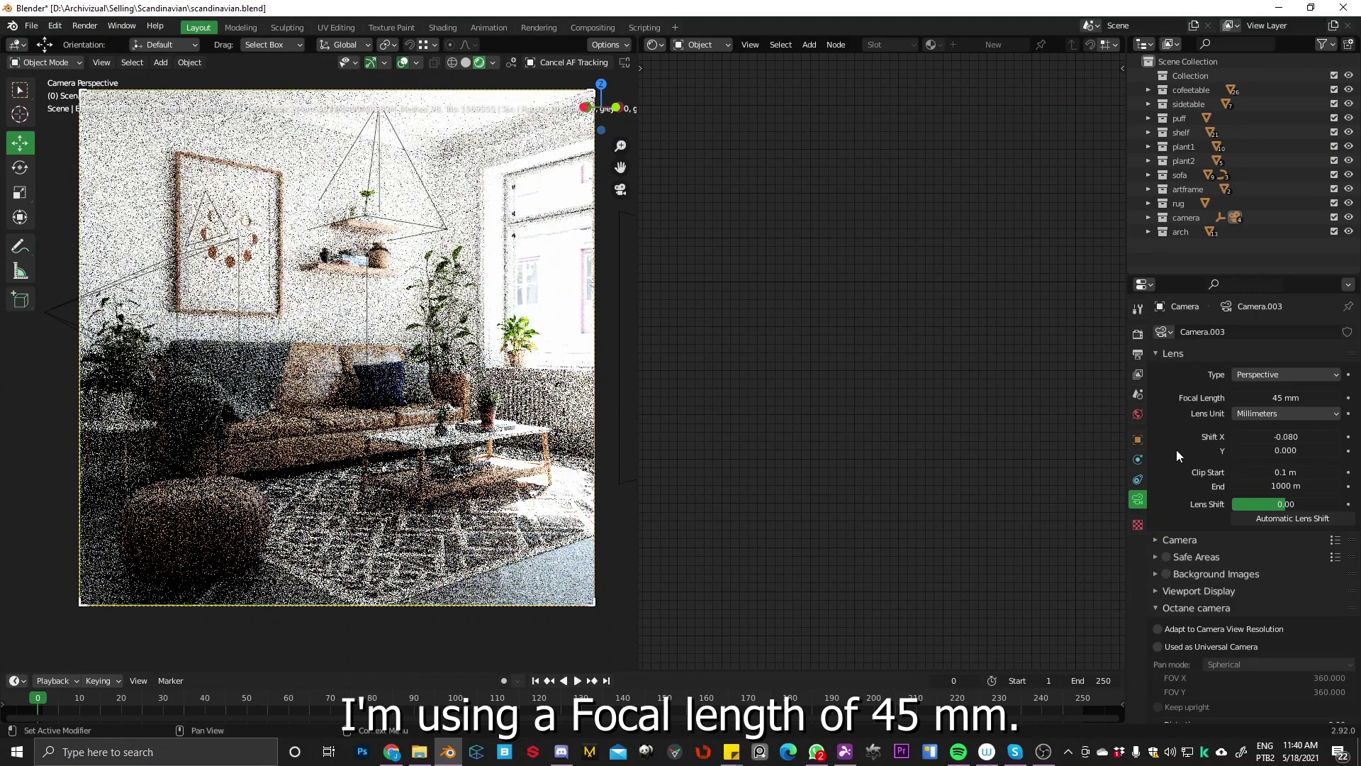
scroll(1176, 463, "down", 3)
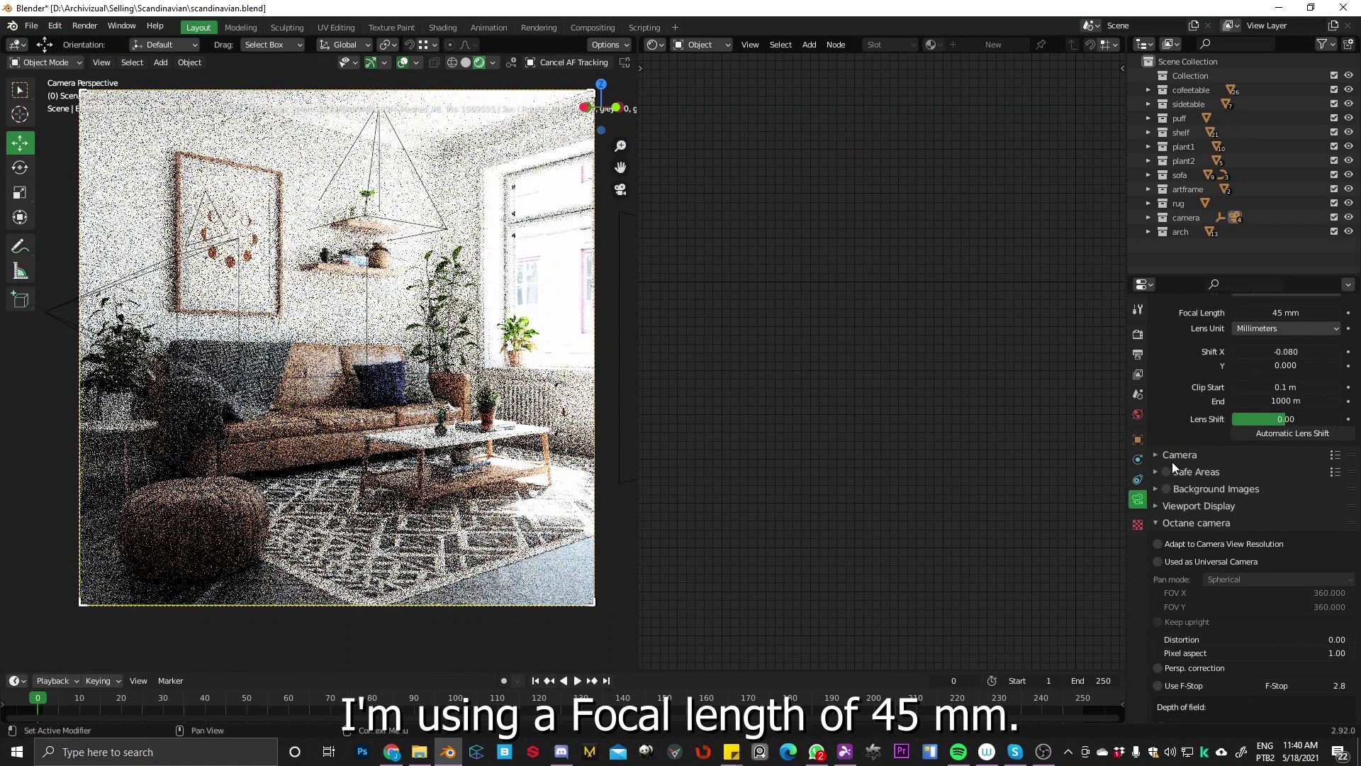
scroll(1176, 412, "down", 3)
left_click(1153, 372)
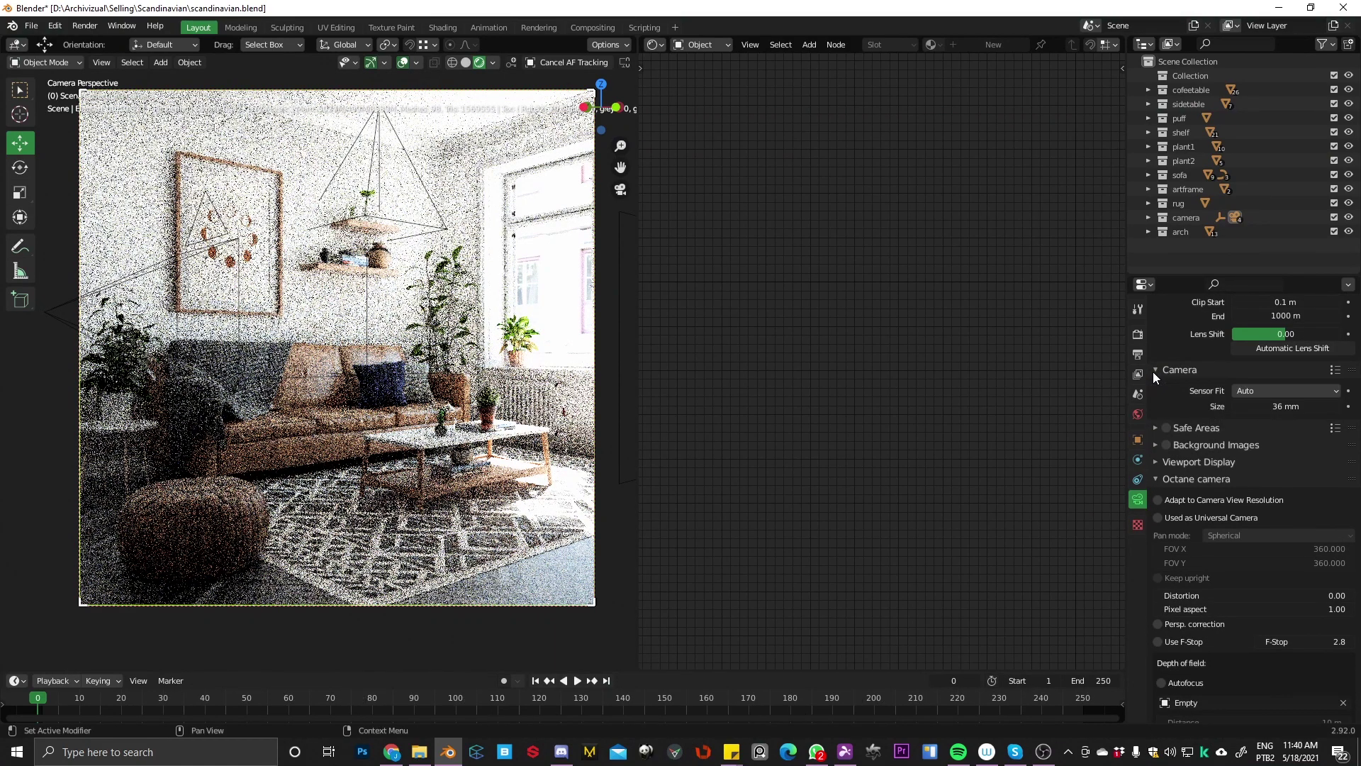
left_click(1153, 371)
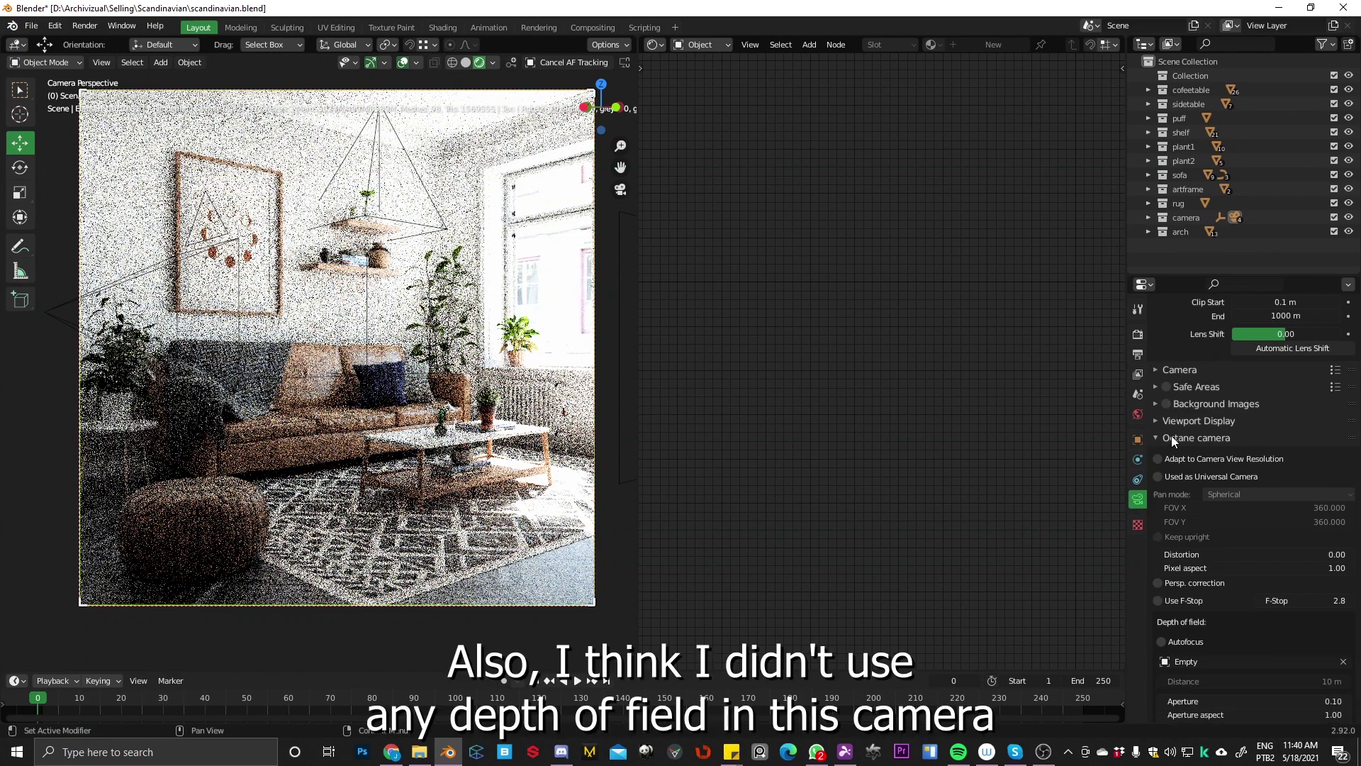
scroll(1213, 553, "down", 5)
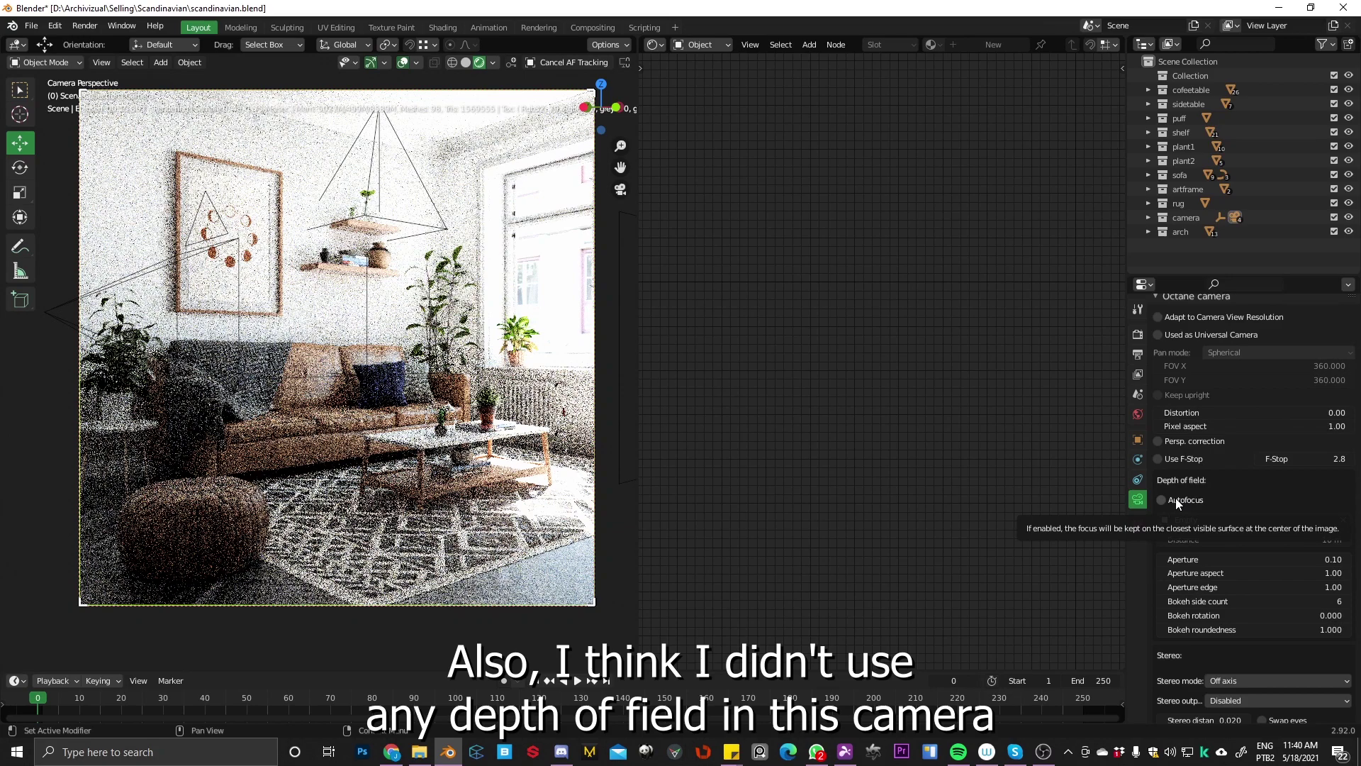
Enable autofocus in the Octane camera's depth of field, check the focus empty in the scene, and reselect the camera.
left_click(1161, 499)
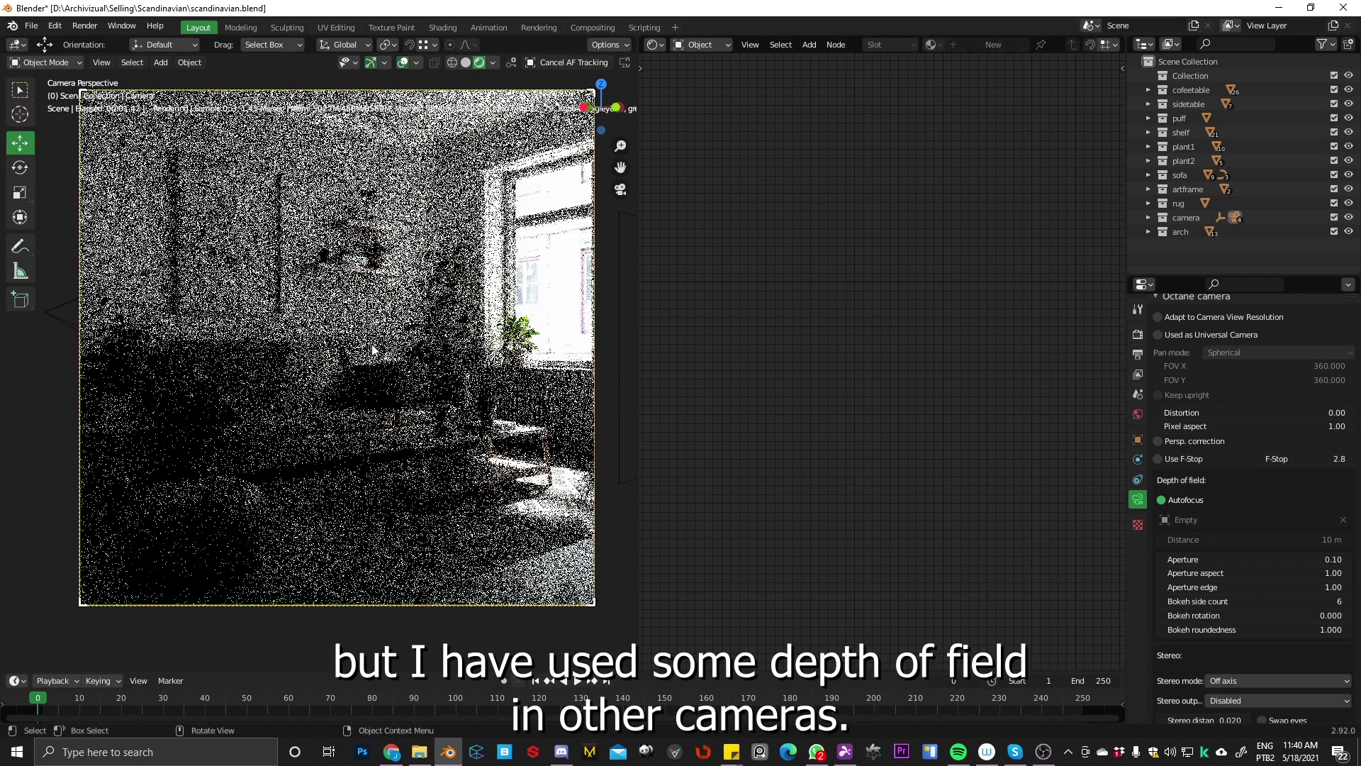
left_click(369, 349)
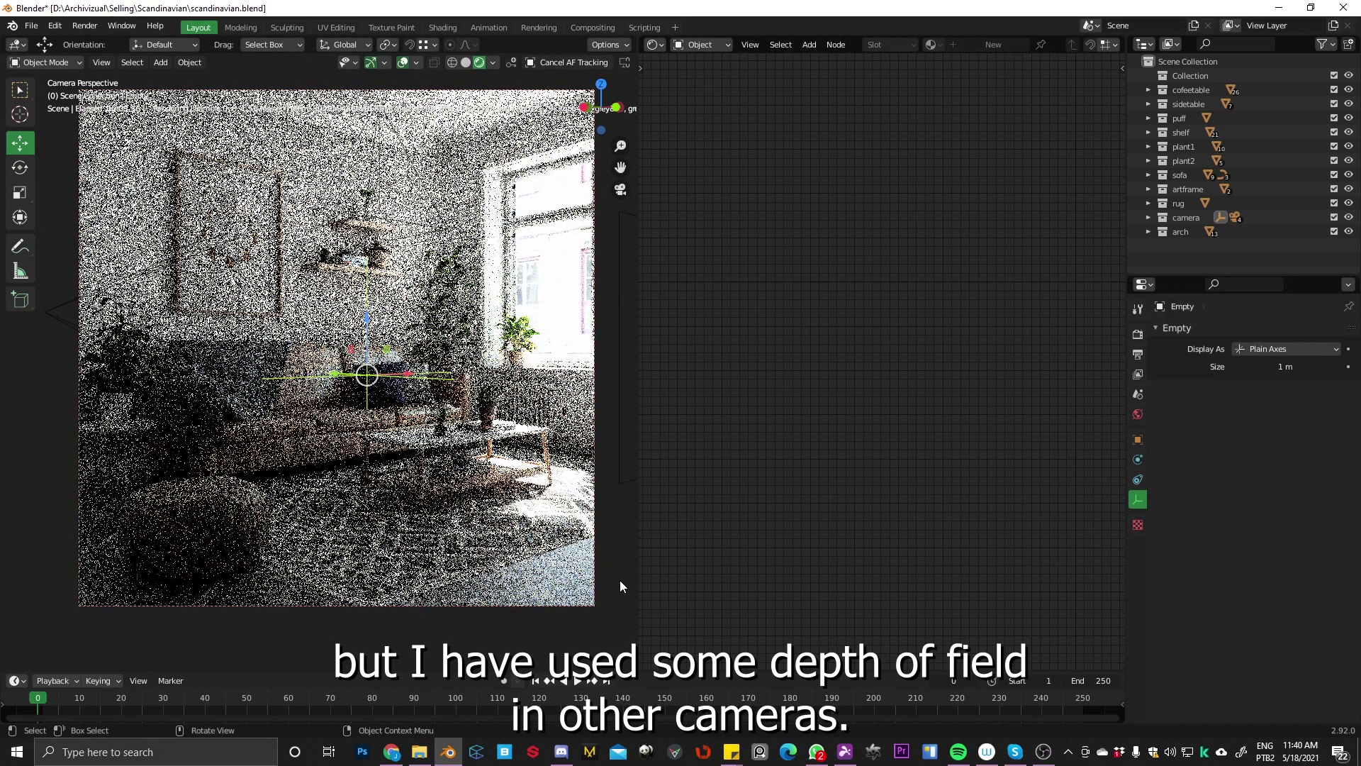
left_click(594, 603)
Try to clear the Empty from the depth-of-field focus object and pick it again in the scene.
scroll(1257, 546, "down", 10)
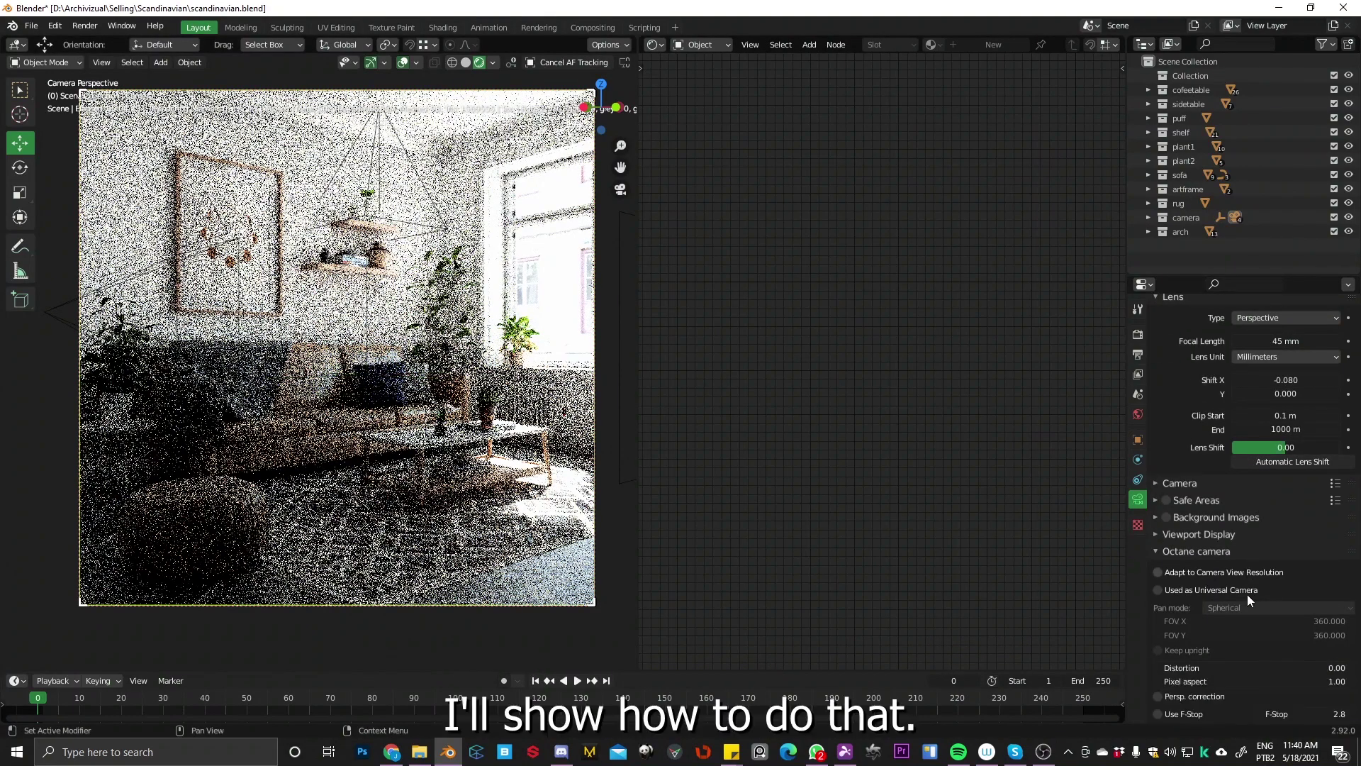
scroll(1246, 593, "down", 2)
left_click(1344, 463)
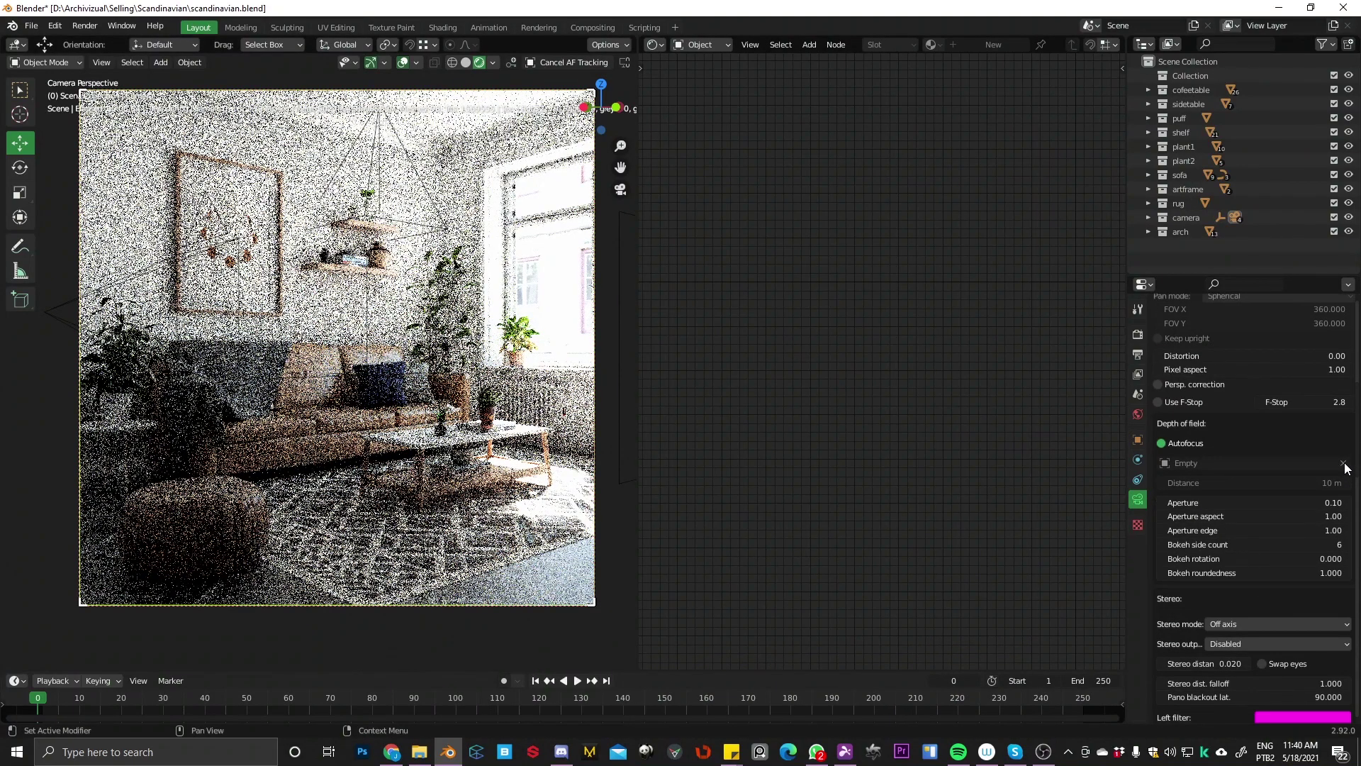
left_click(1344, 463)
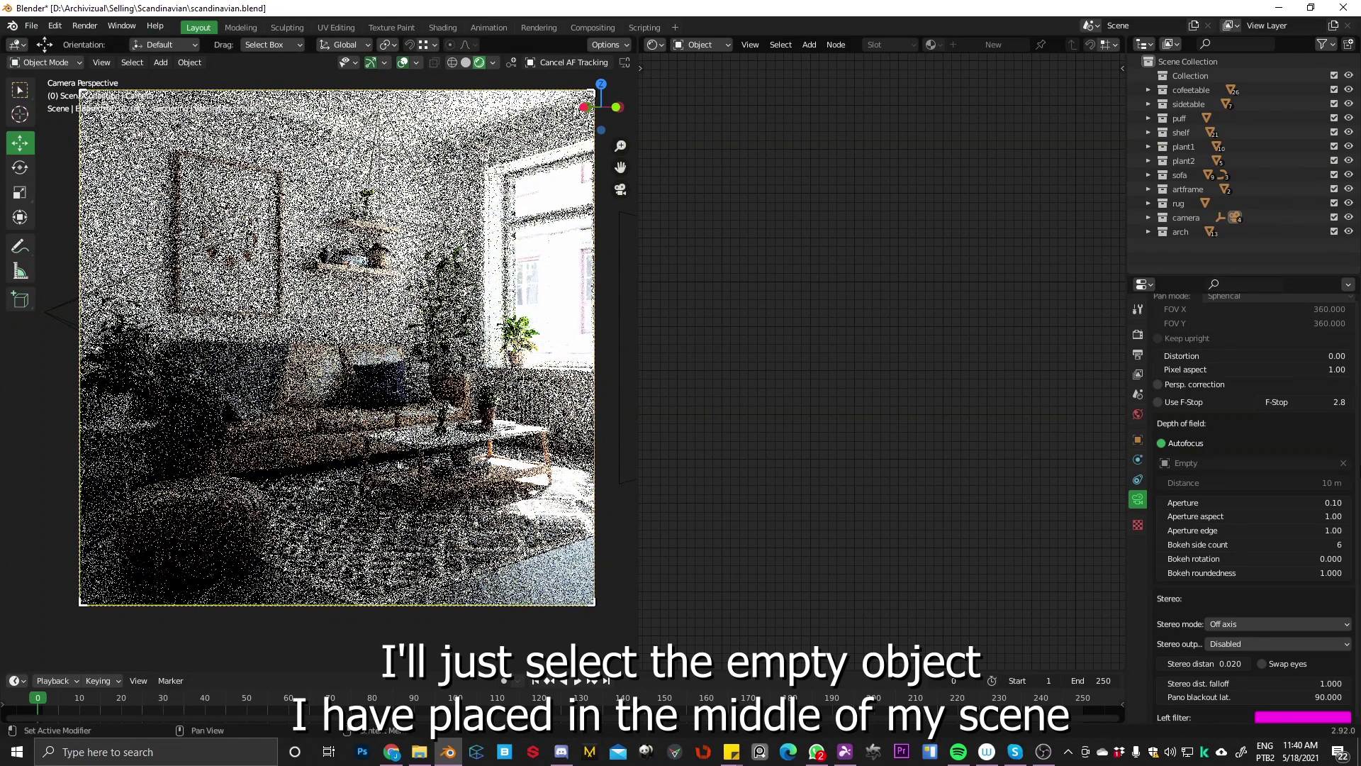
left_click(334, 330)
Set the Octane camera's aperture to 0.9 to preview stronger depth of field.
left_click(1278, 500)
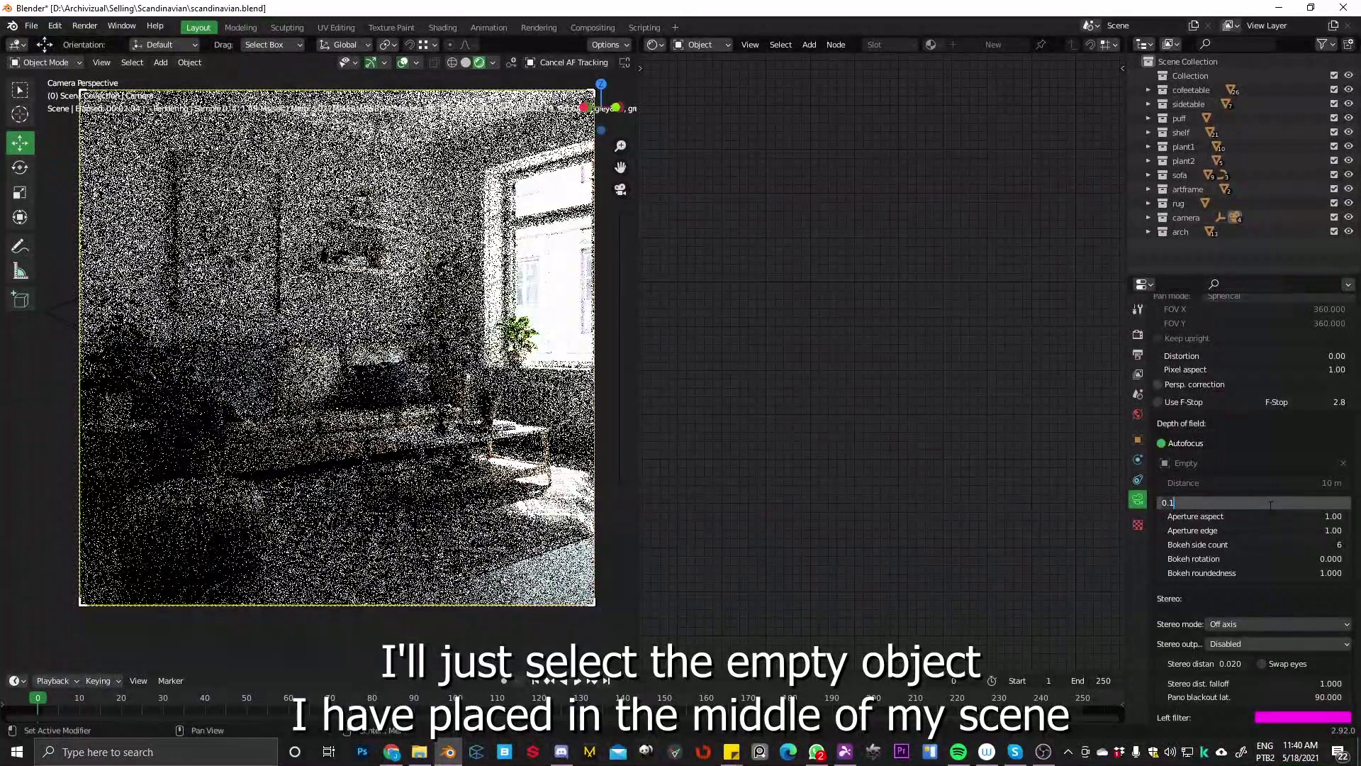
type("0.9")
key("Return")
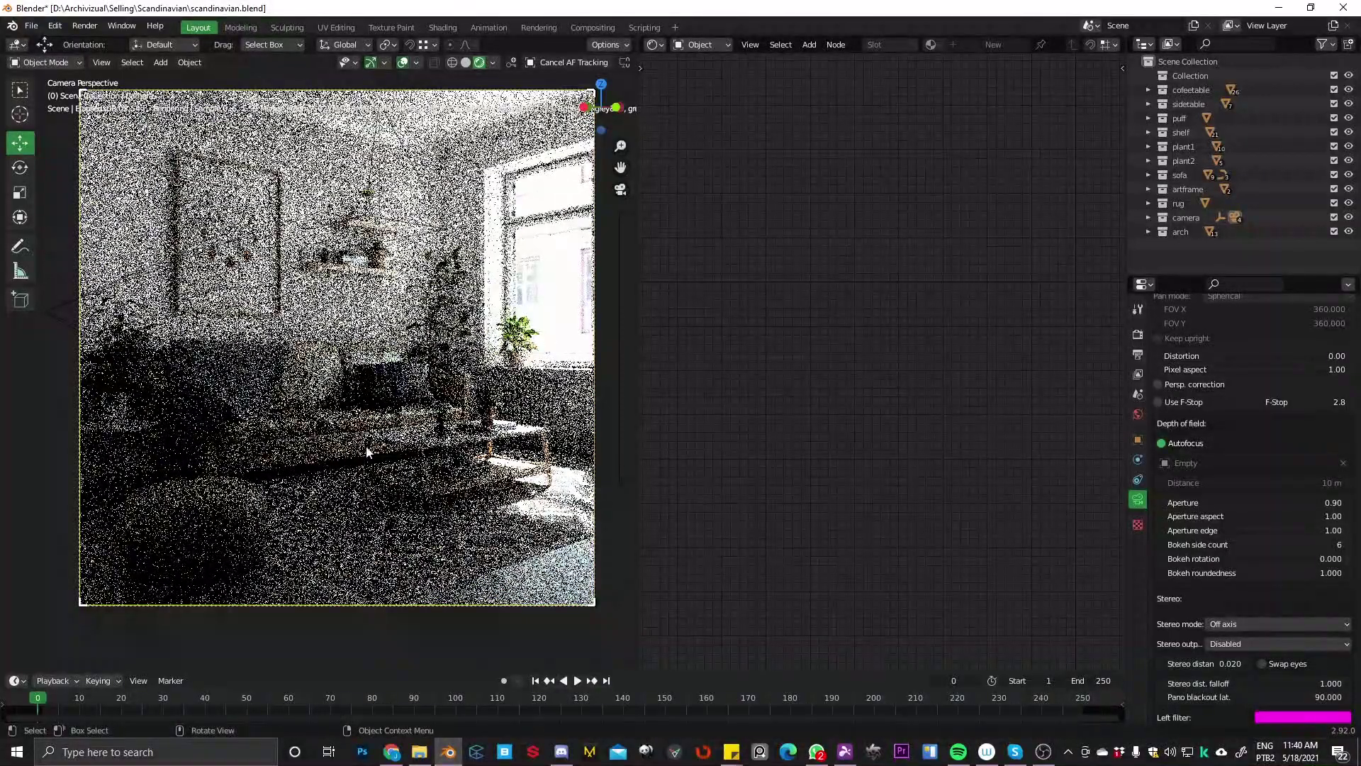
scroll(358, 426, "up", 4)
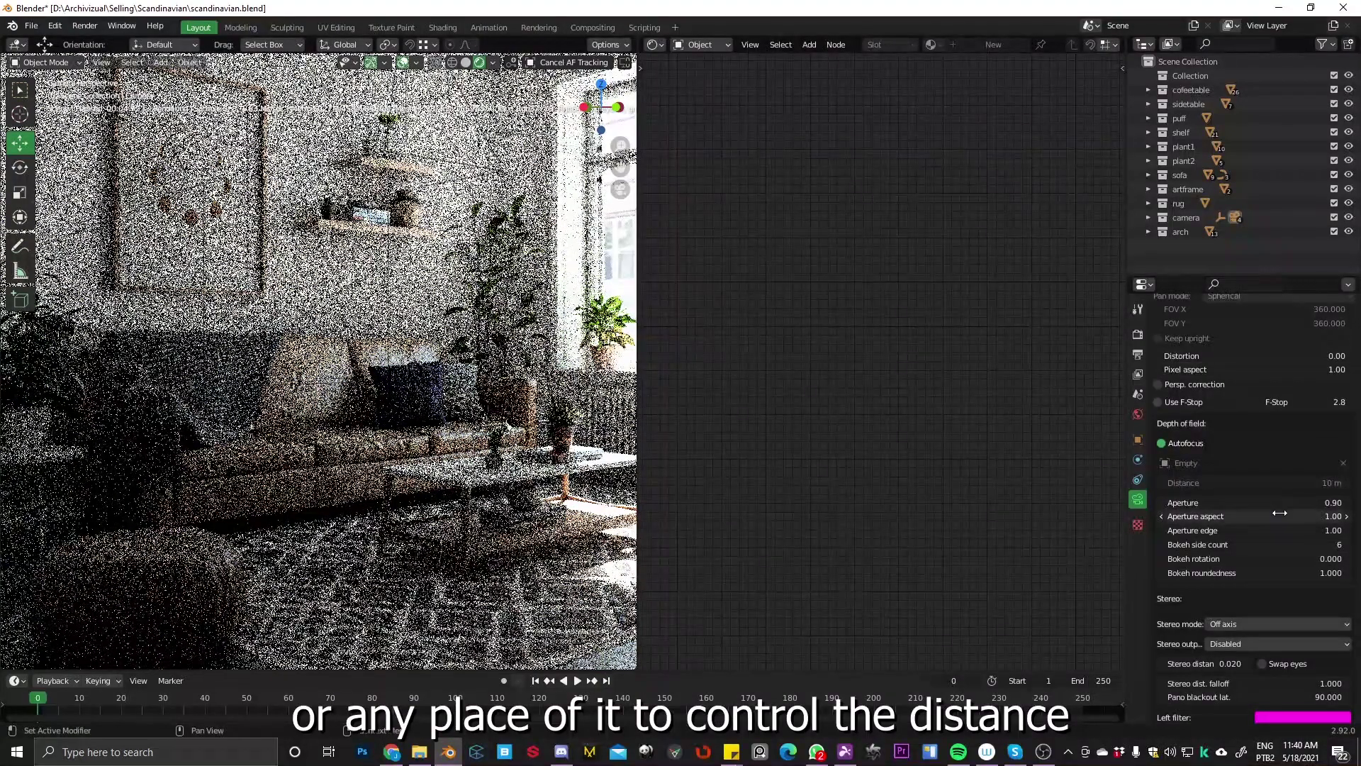
Set the Octane camera imager's vignetting to 0 and its highlight compression to 0.47.
scroll(1280, 512, "down", 15)
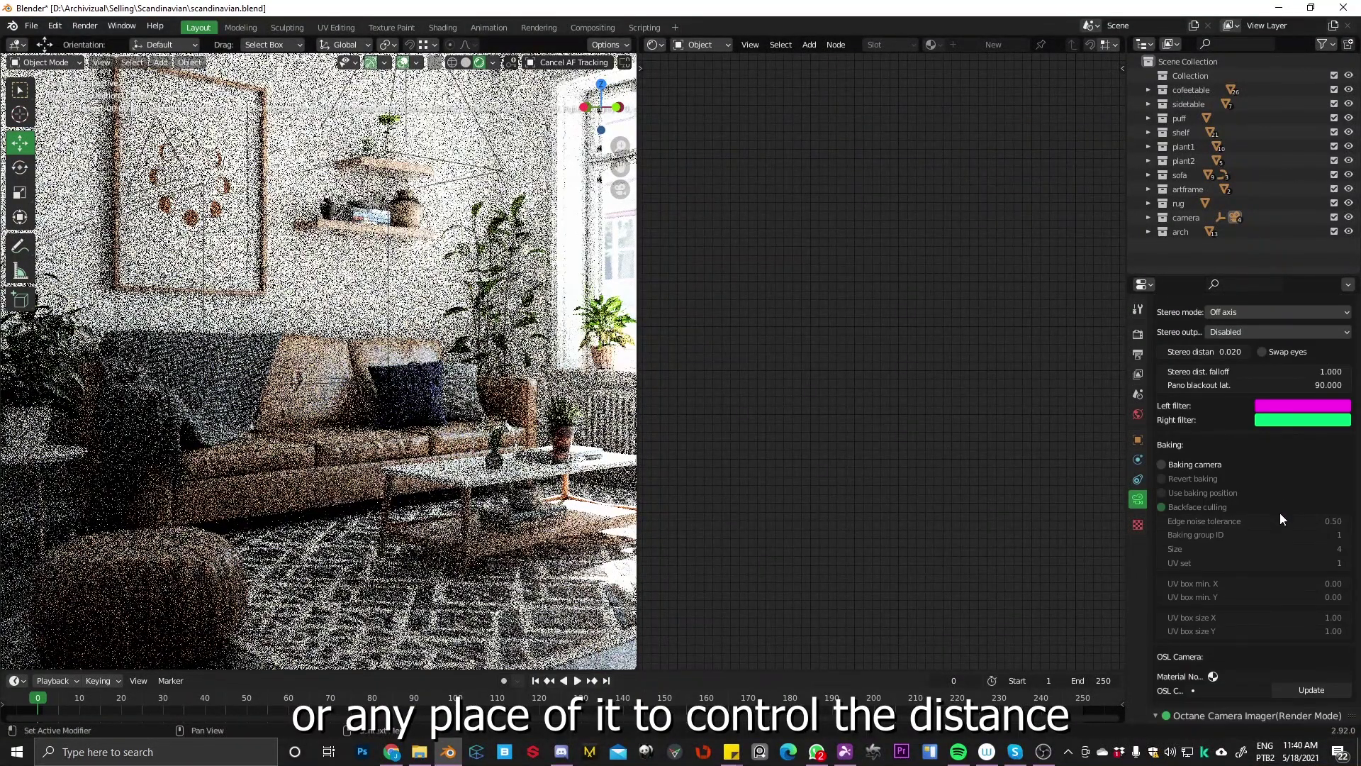
scroll(1258, 505, "down", 4)
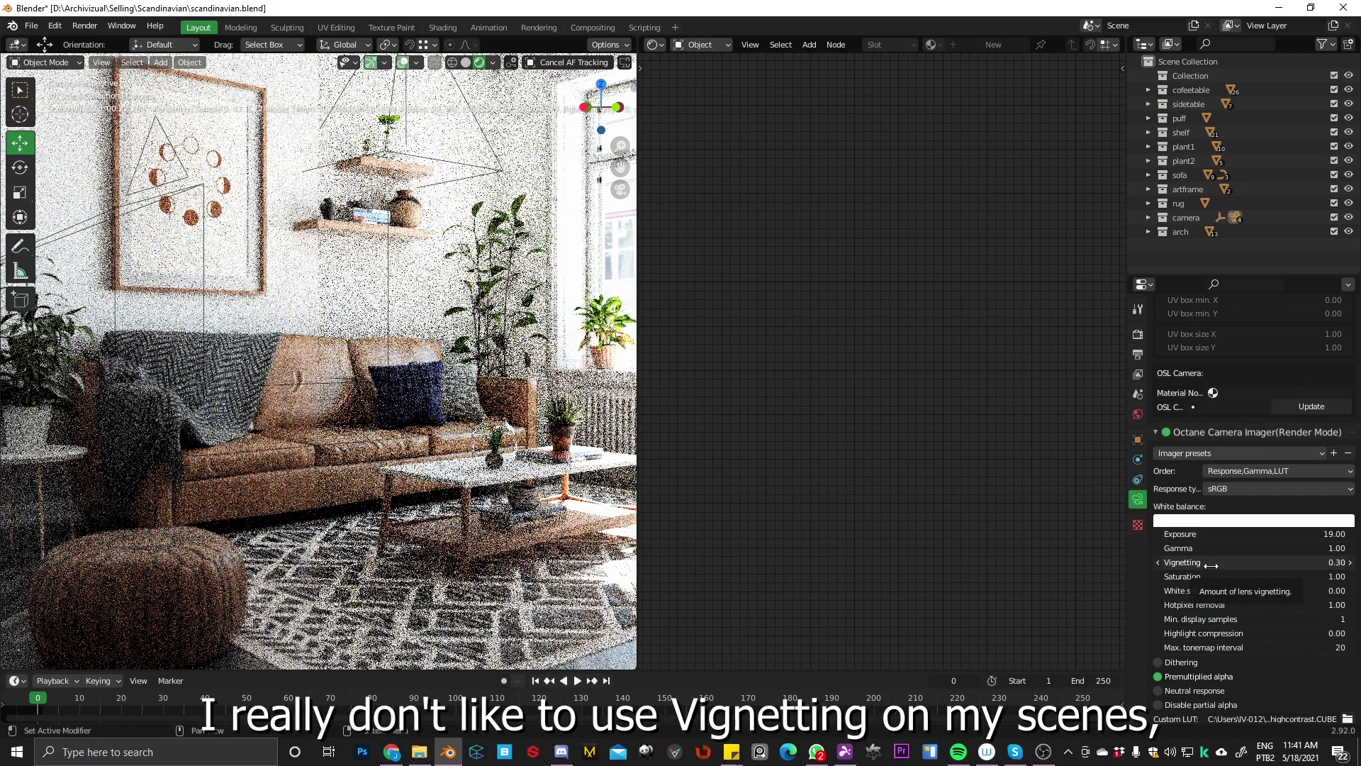
left_click_drag(1211, 565, 1177, 566)
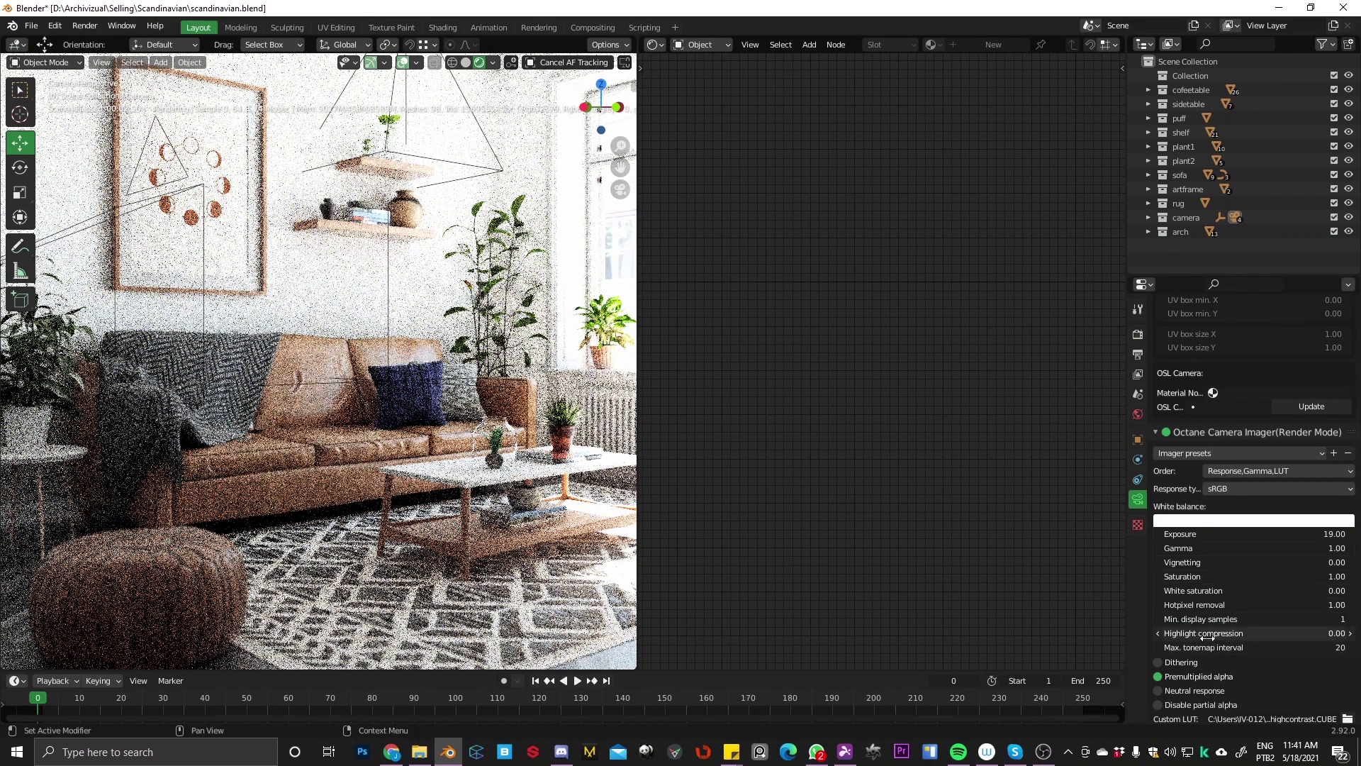
left_click_drag(1188, 633, 1195, 633)
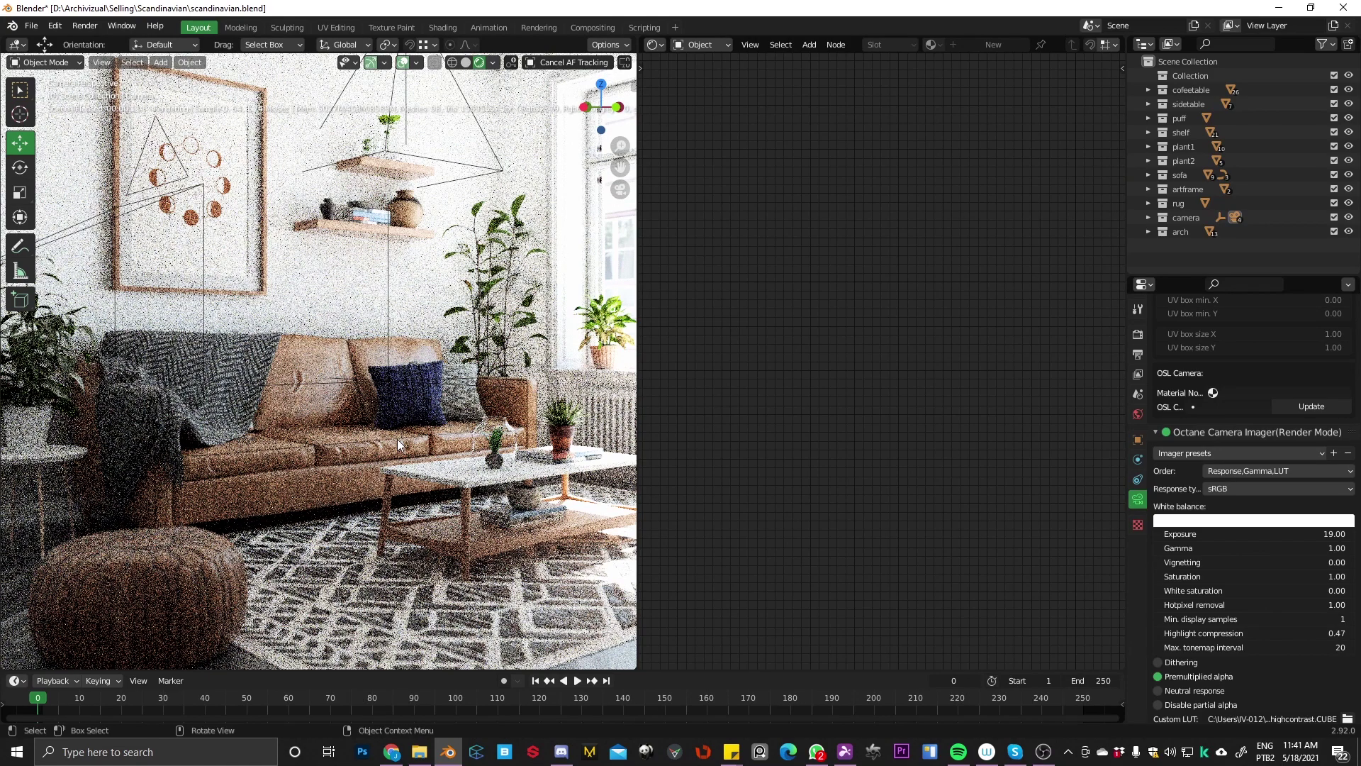
Review the camera imager's custom LUT, denoiser and up-sampler options and the Octane post-processing settings.
scroll(1278, 629, "down", 5)
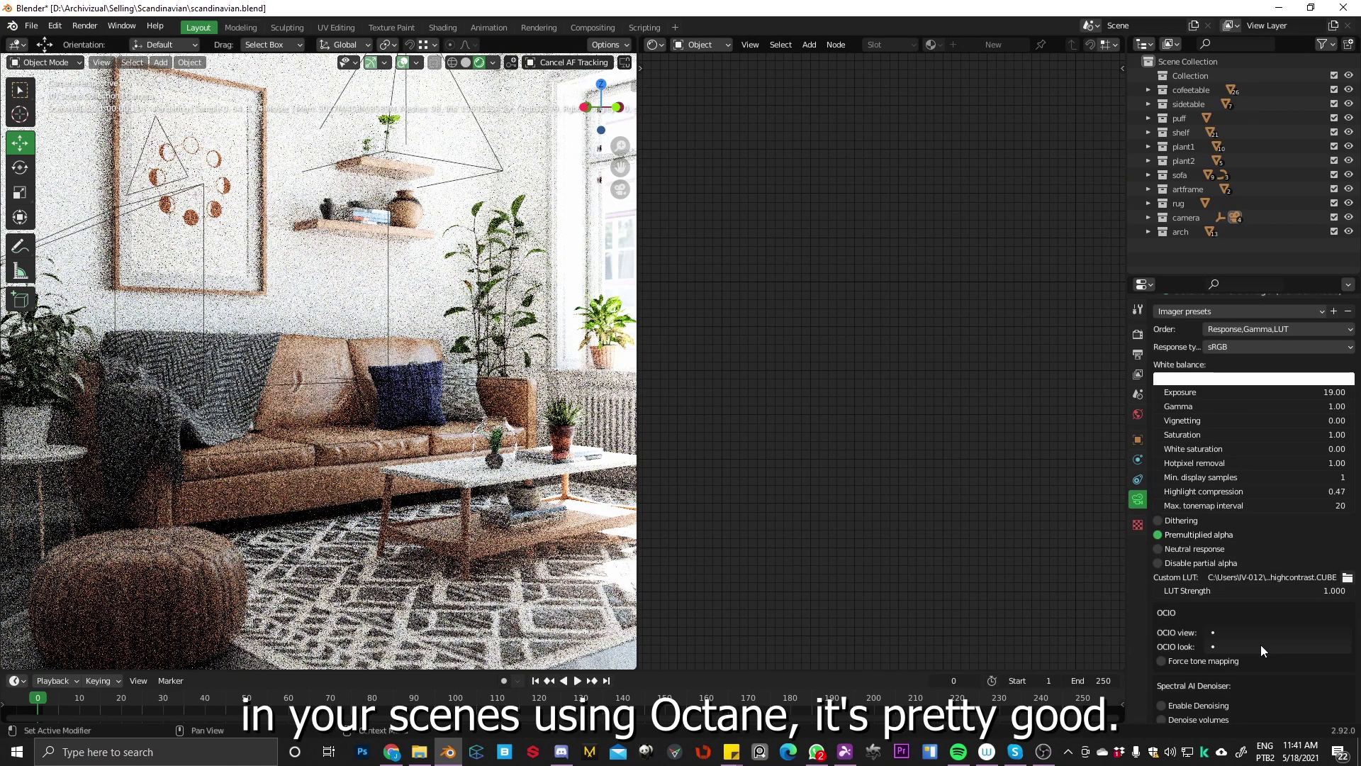
scroll(1274, 610, "down", 10)
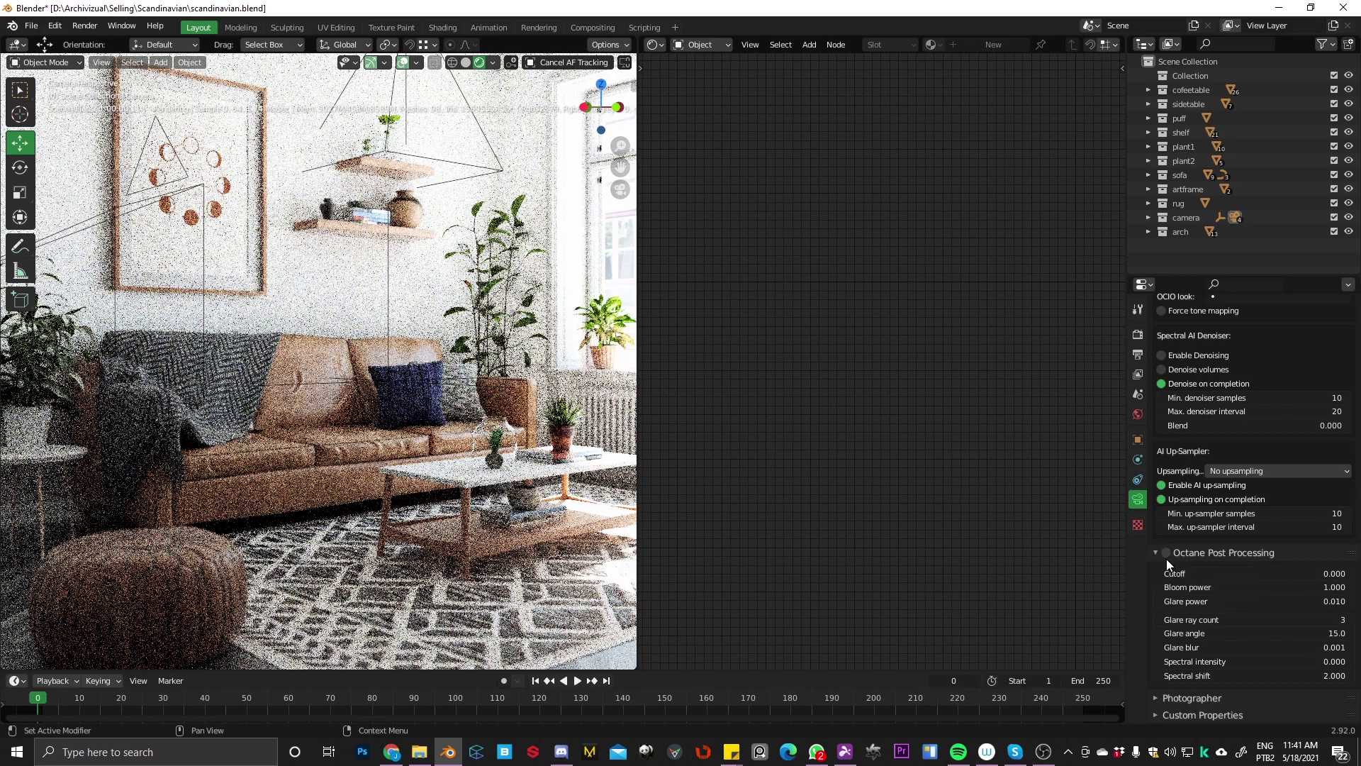
scroll(1262, 574, "up", 20)
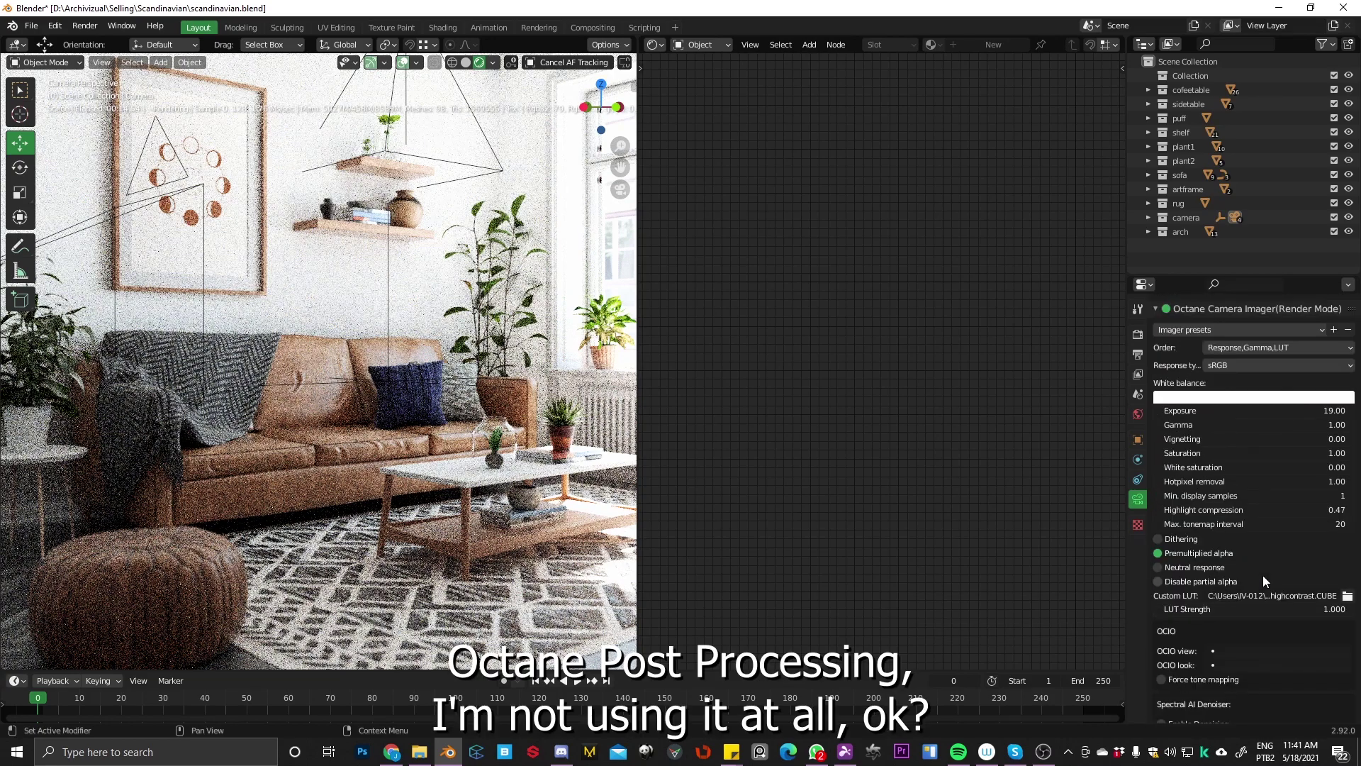
scroll(1262, 578, "up", 15)
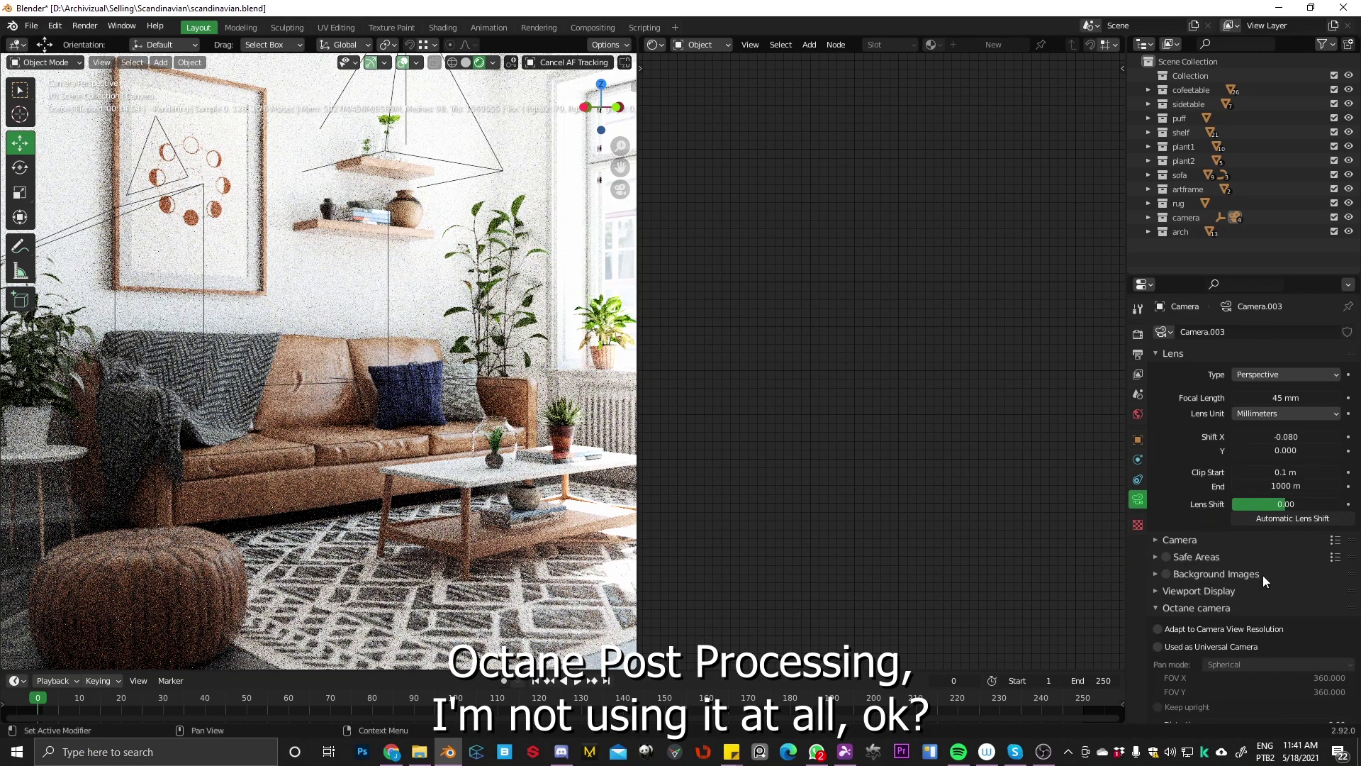
Review the scene's Octane kernel settings for samples, ray depths, GI clamp and adaptive sampling, plus the out-of-core memory options.
left_click(1138, 334)
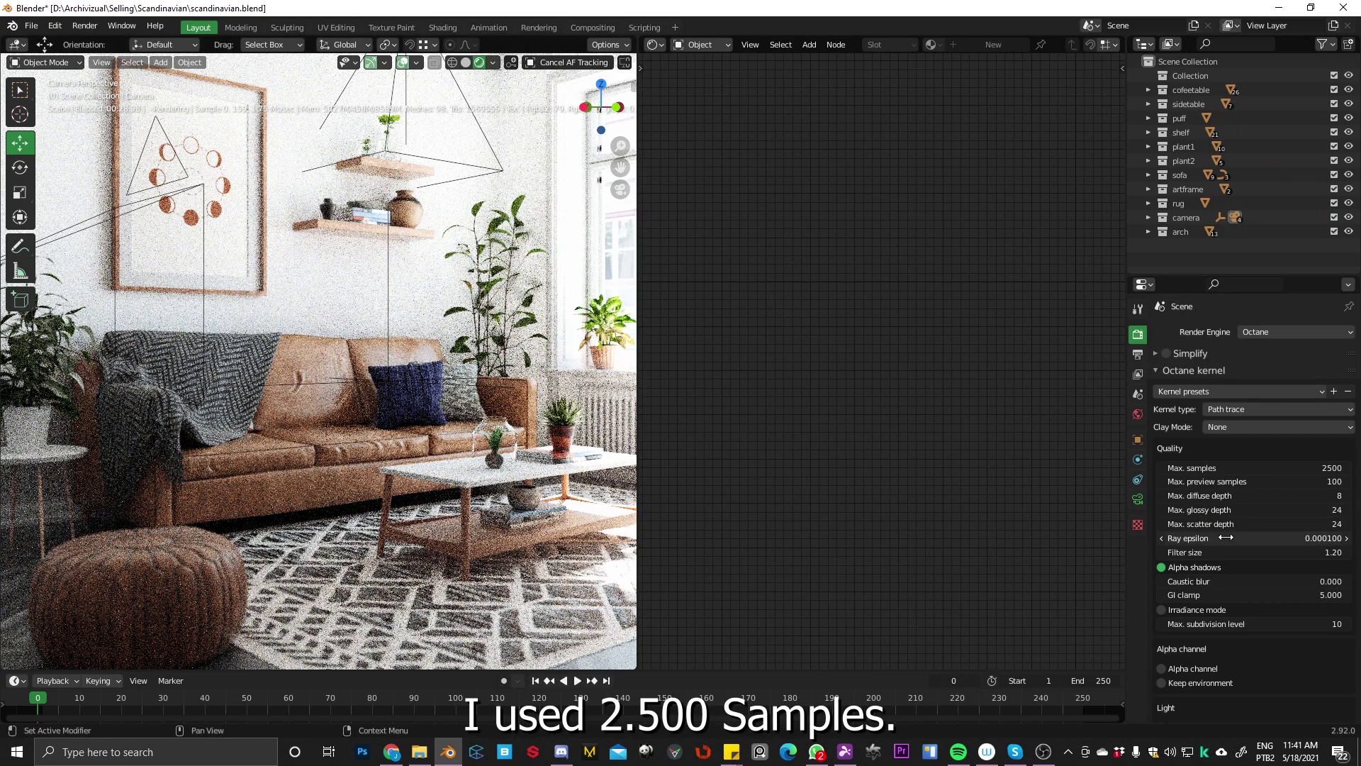
left_click(1211, 511)
key("Return")
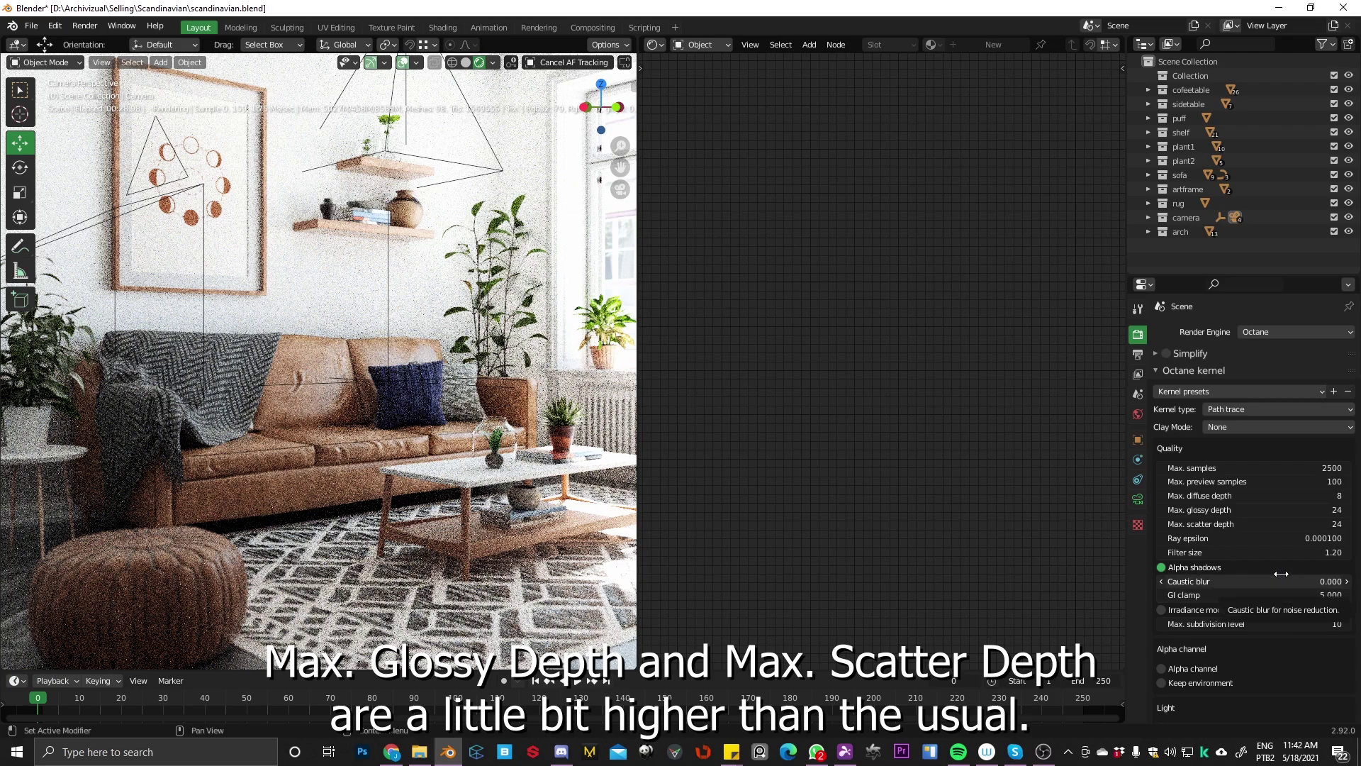
scroll(1281, 573, "down", 12)
scroll(1243, 531, "down", 12)
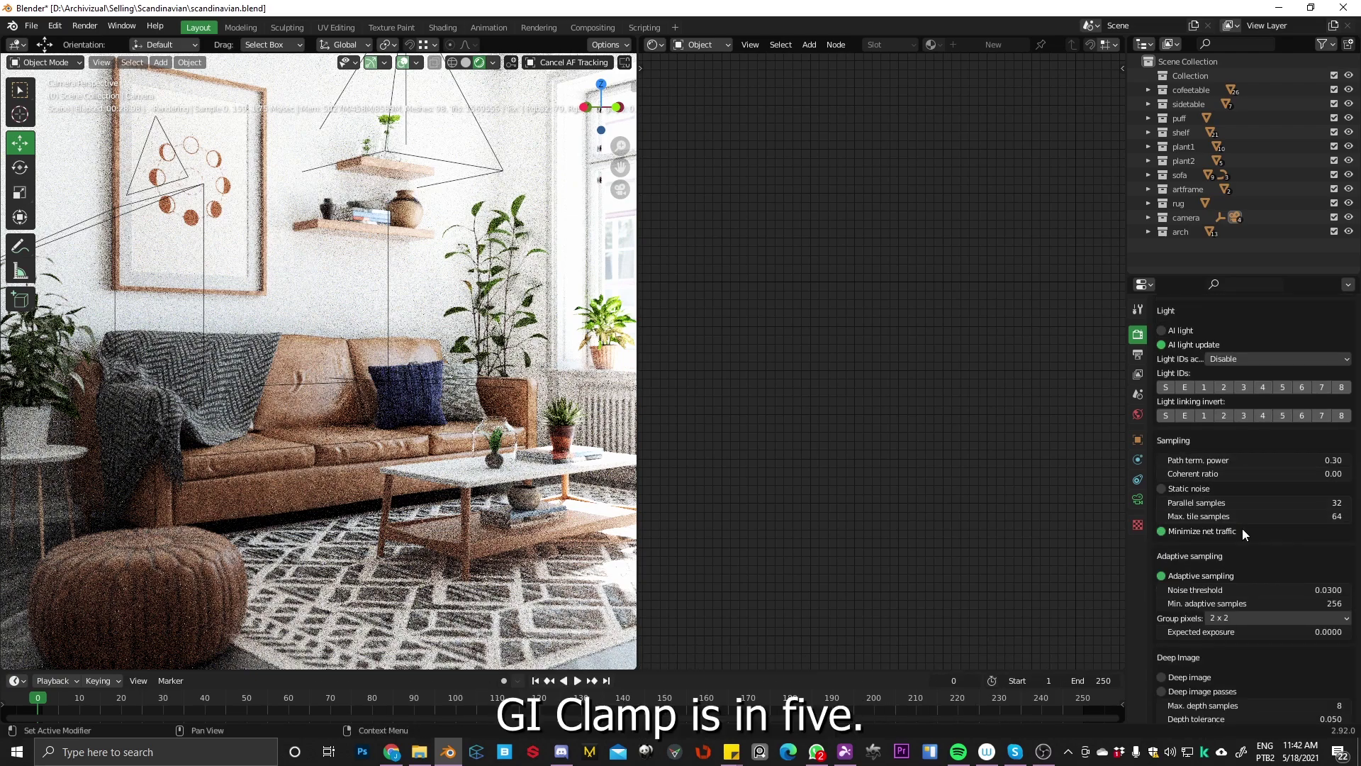
scroll(1242, 529, "down", 12)
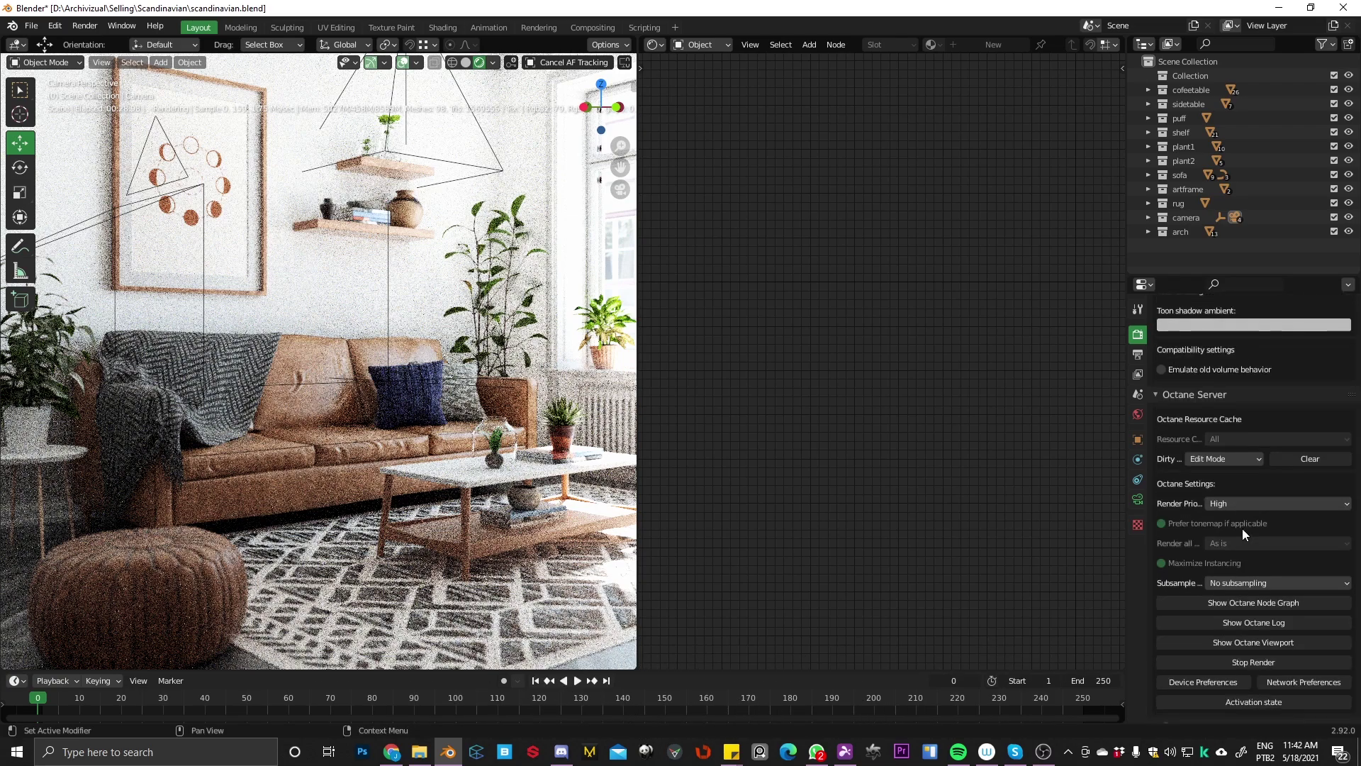
scroll(1242, 529, "up", 20)
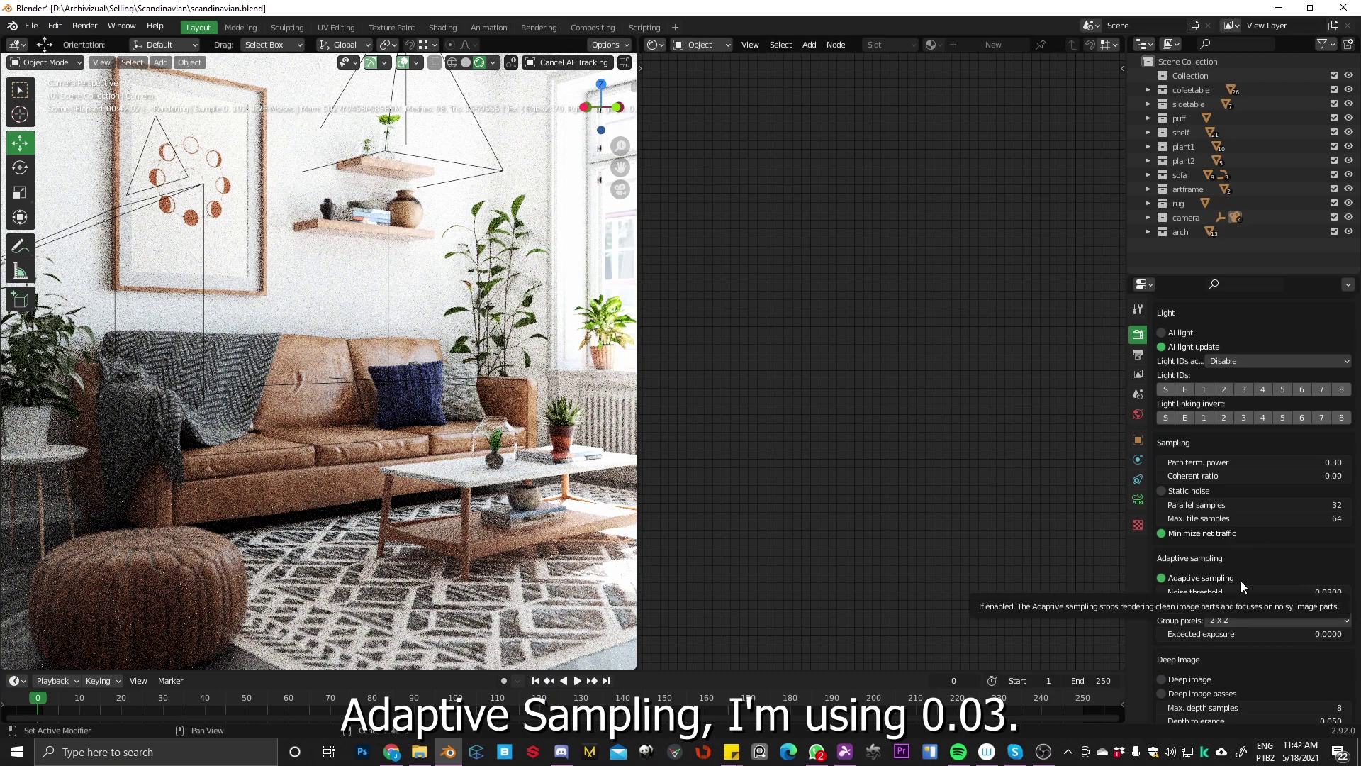
scroll(1244, 580, "down", 4)
scroll(1244, 580, "down", 15)
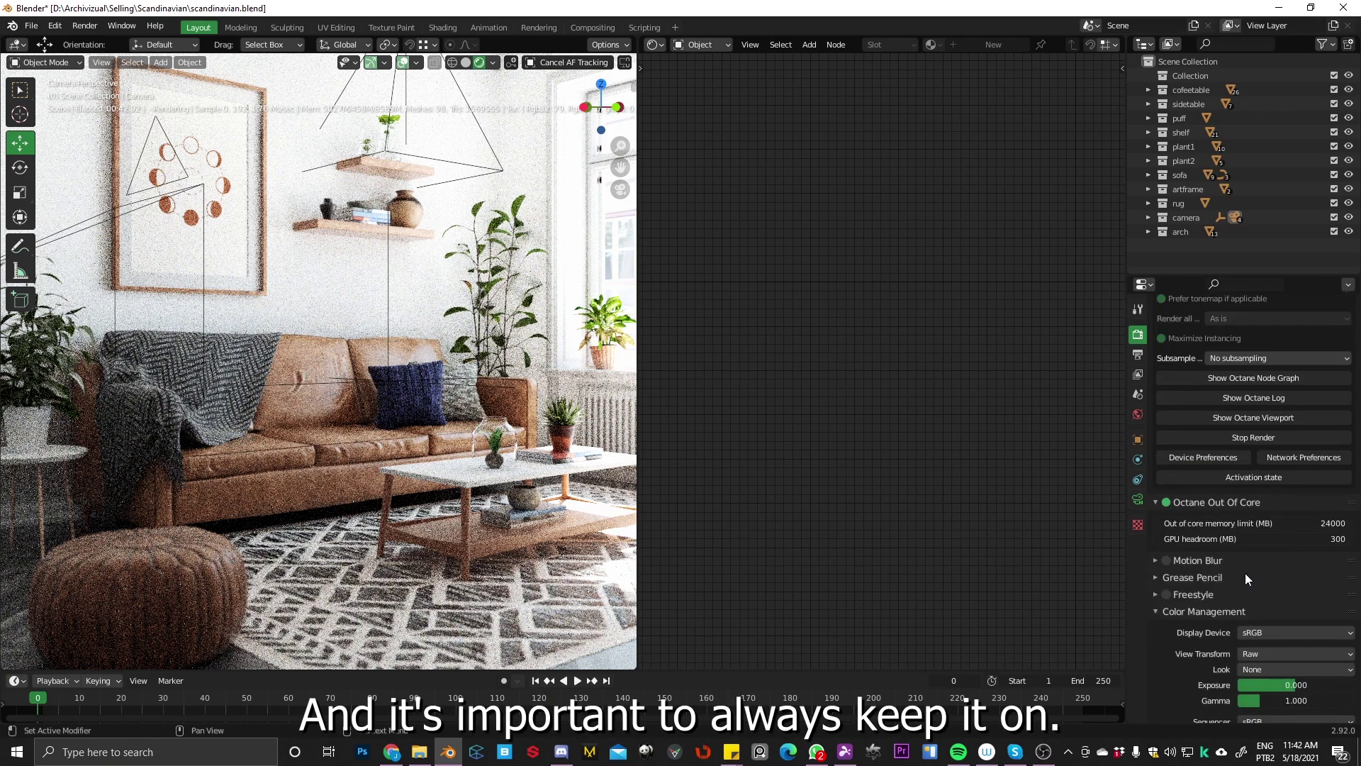
Select the sofa and examine the room's simple architecture from outside and inside, including the window wall.
left_click(328, 425)
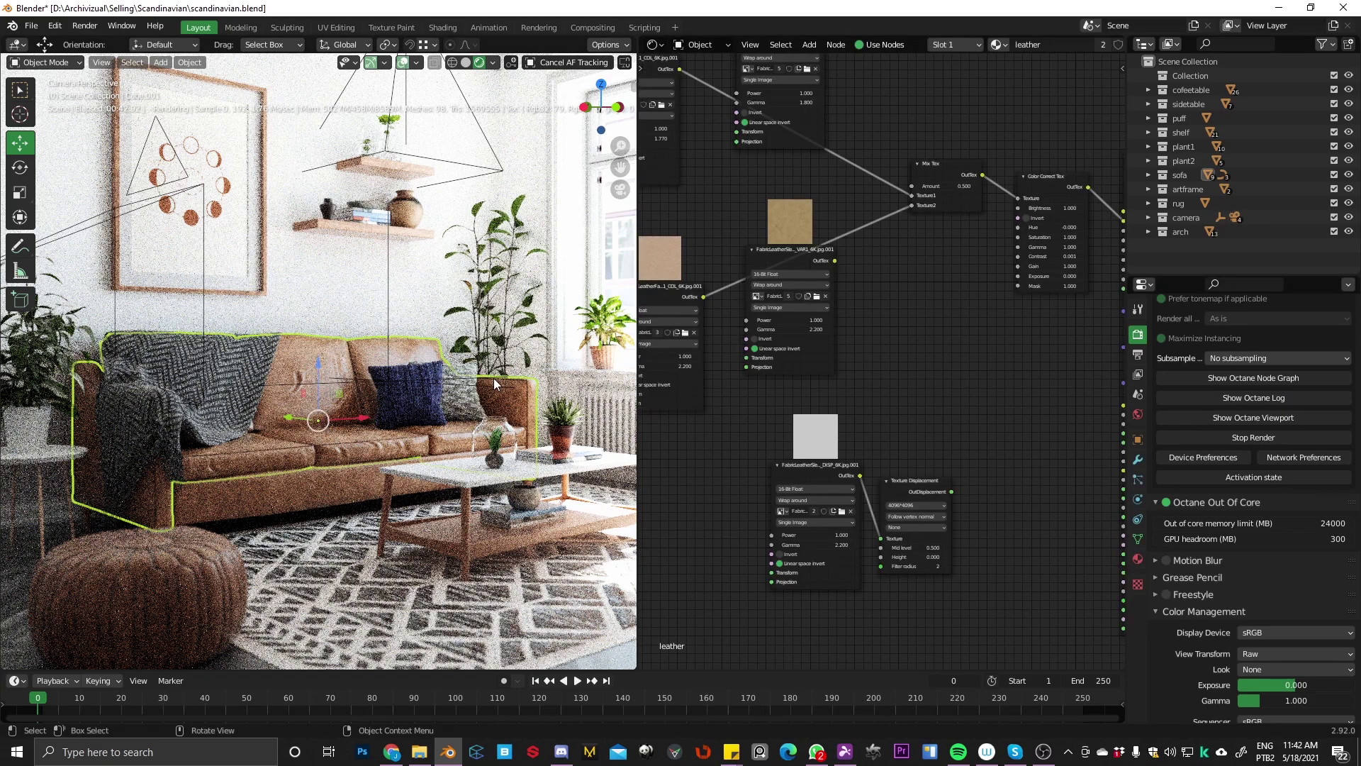
middle_click_drag(490, 377, 333, 390)
scroll(333, 390, "down", 6)
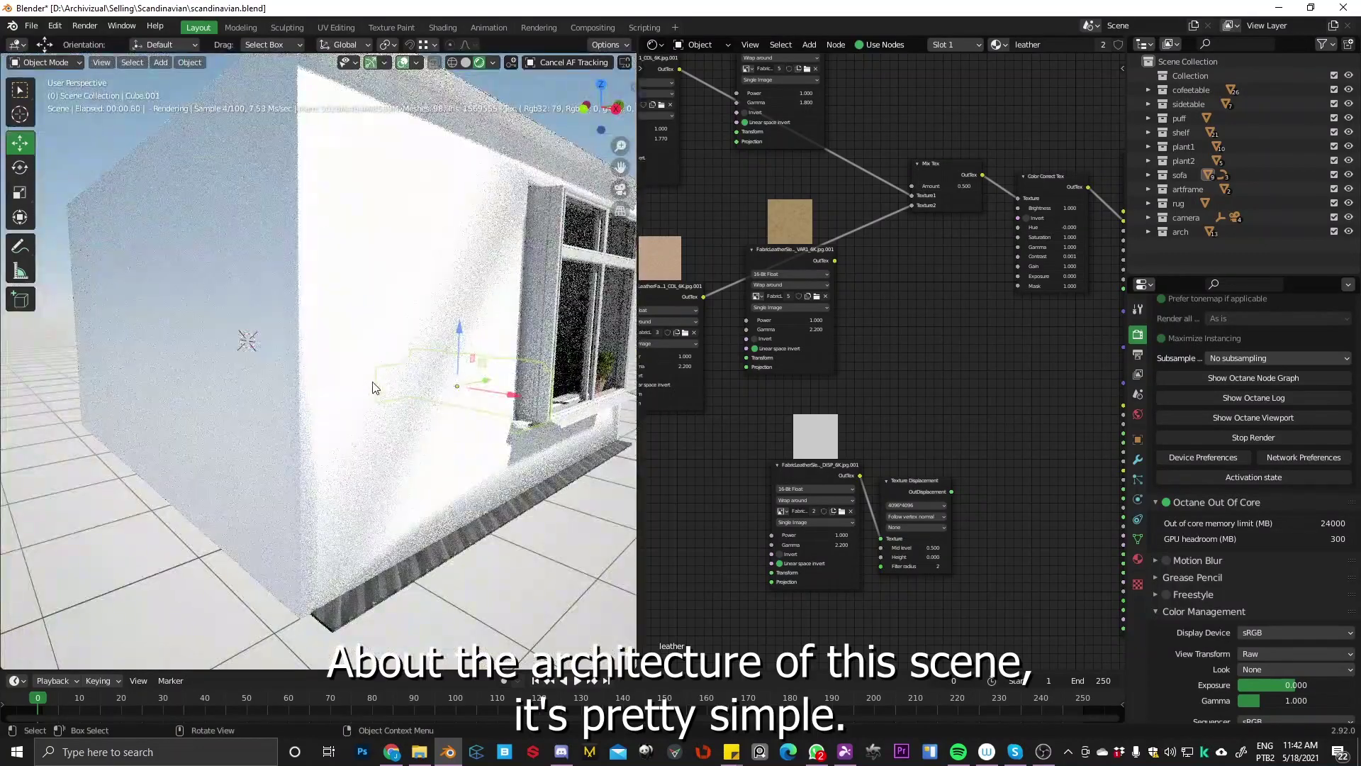
middle_click_drag(383, 380, 301, 390)
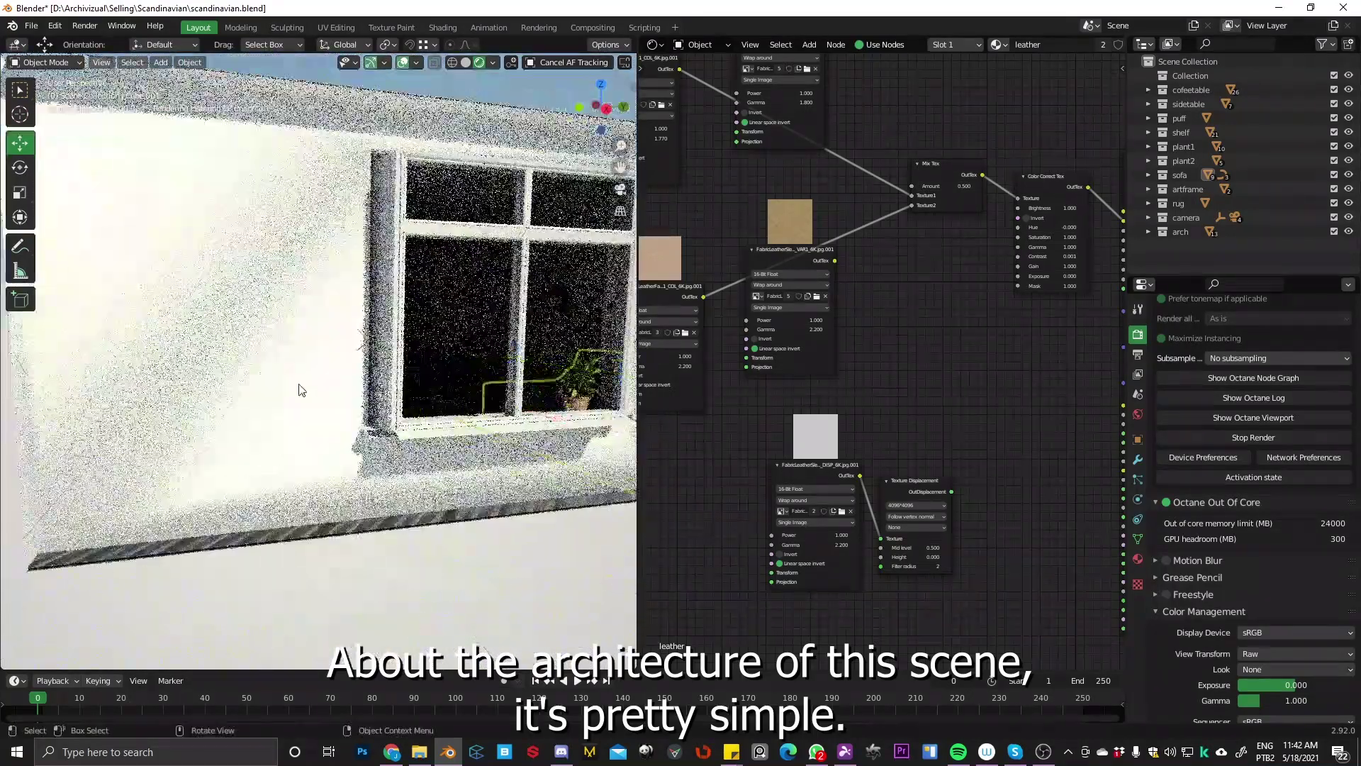
scroll(383, 356, "up", 3)
scroll(235, 353, "up", 3)
middle_click_drag(249, 346, 427, 355)
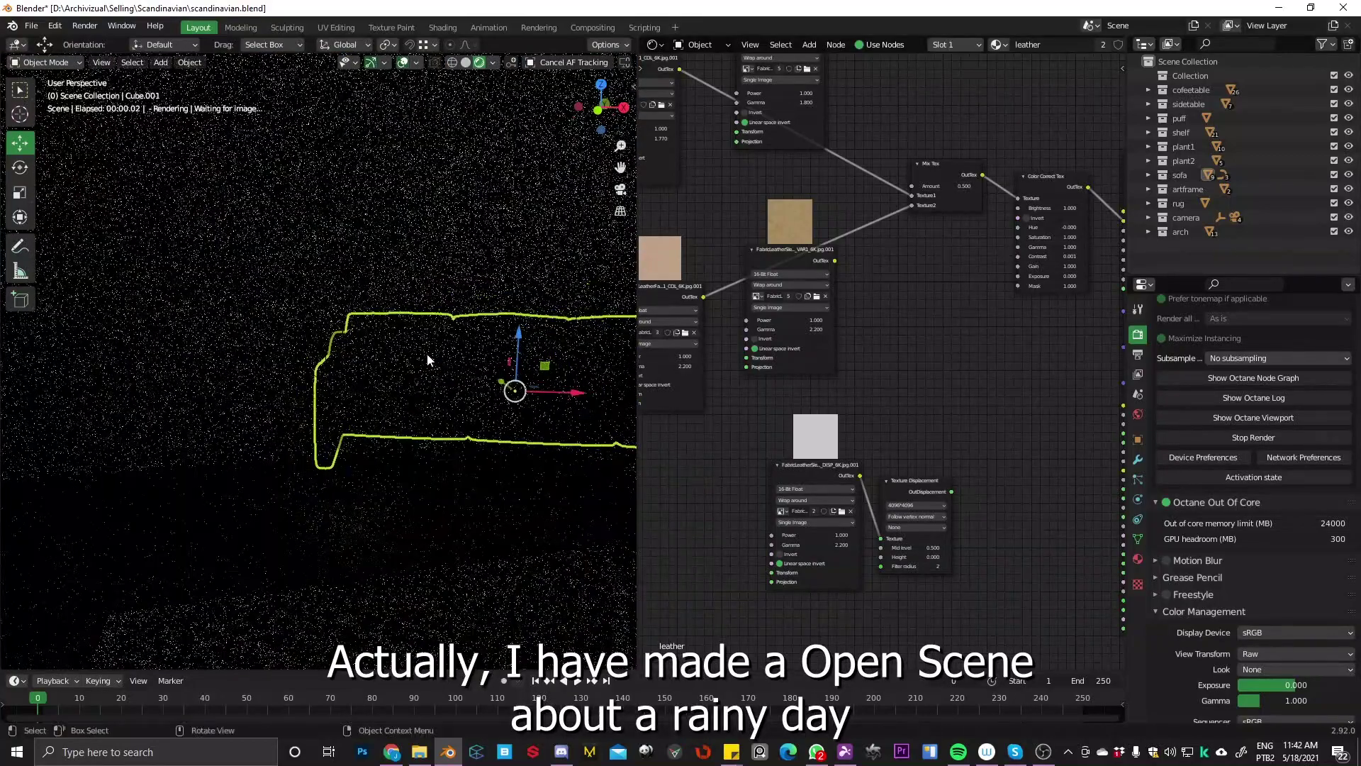
middle_click_drag(336, 358, 507, 344)
middle_click_drag(391, 280, 493, 472)
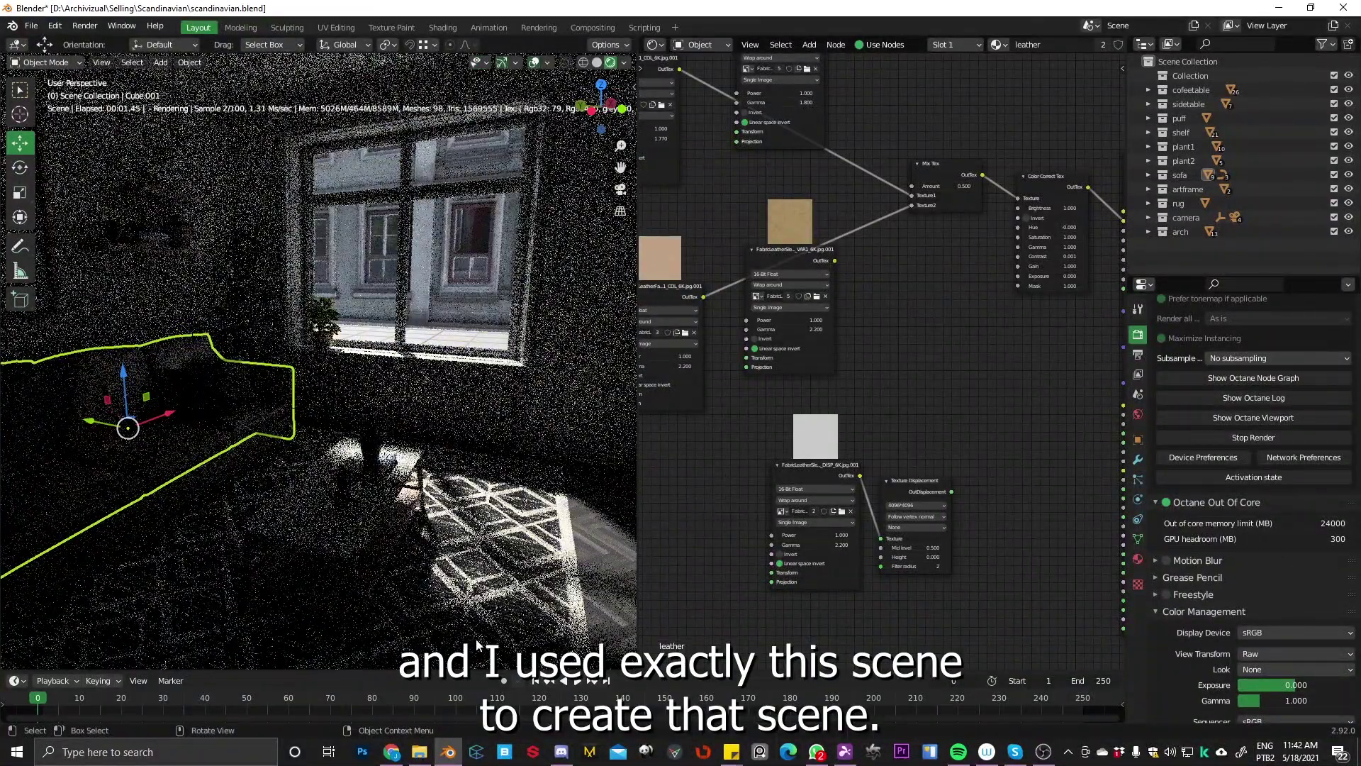
middle_click_drag(475, 640, 569, 403)
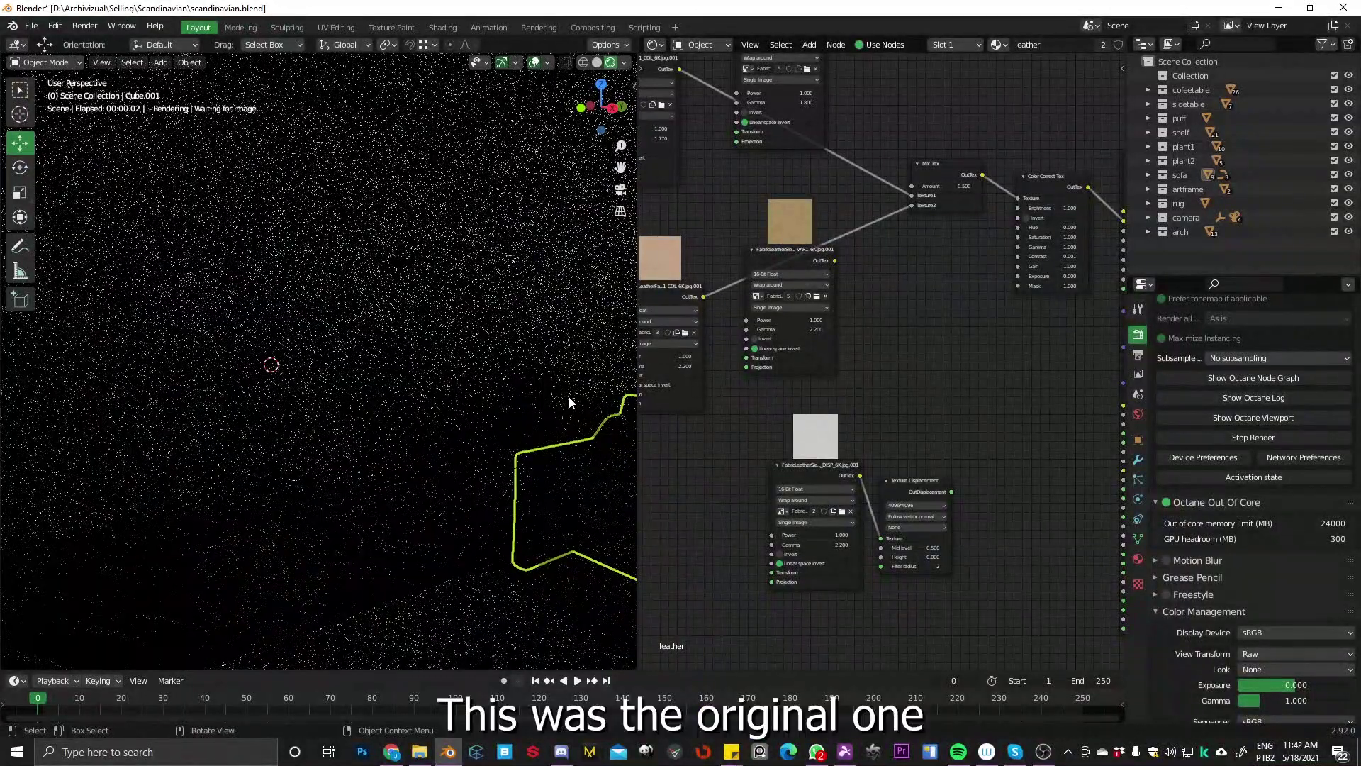
middle_click_drag(392, 389, 505, 378)
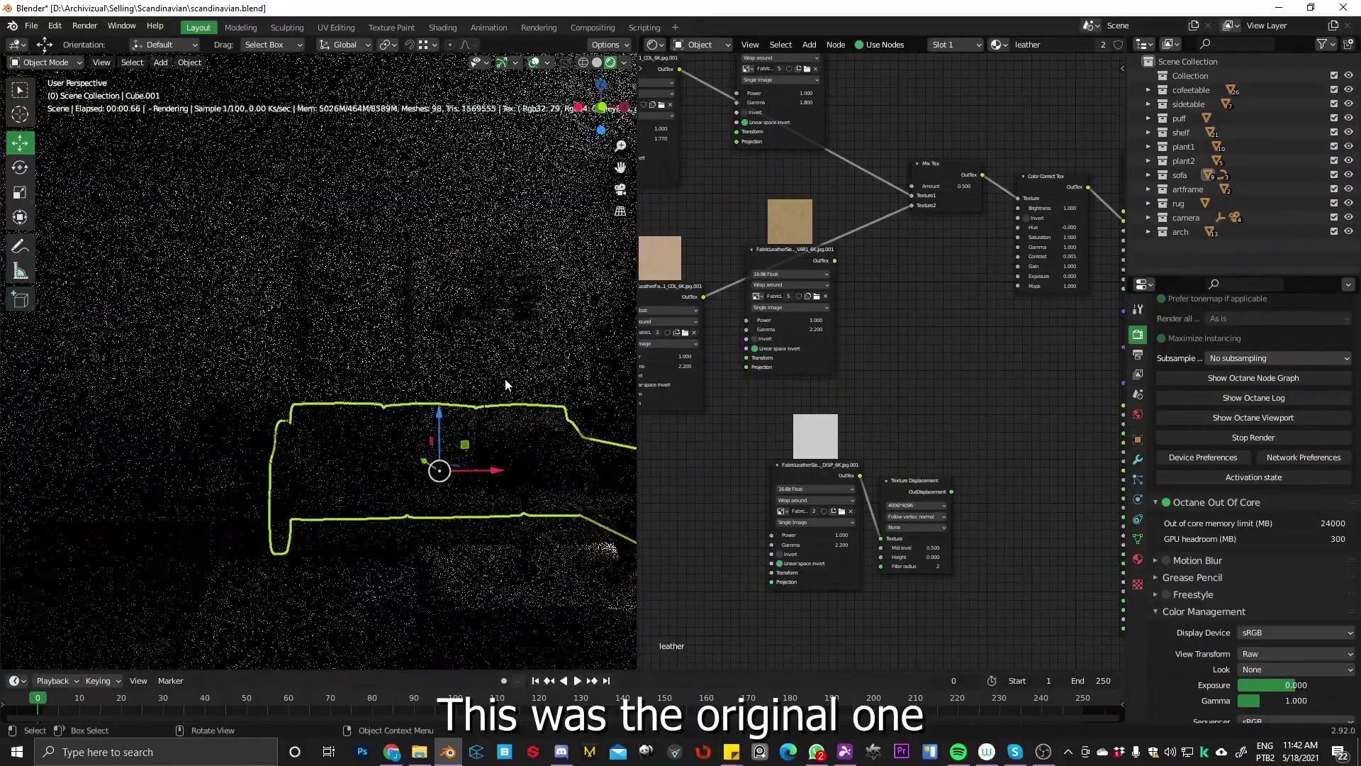
Return to the camera view and make the camera facing the window the active one to check its composition.
key("KP_0")
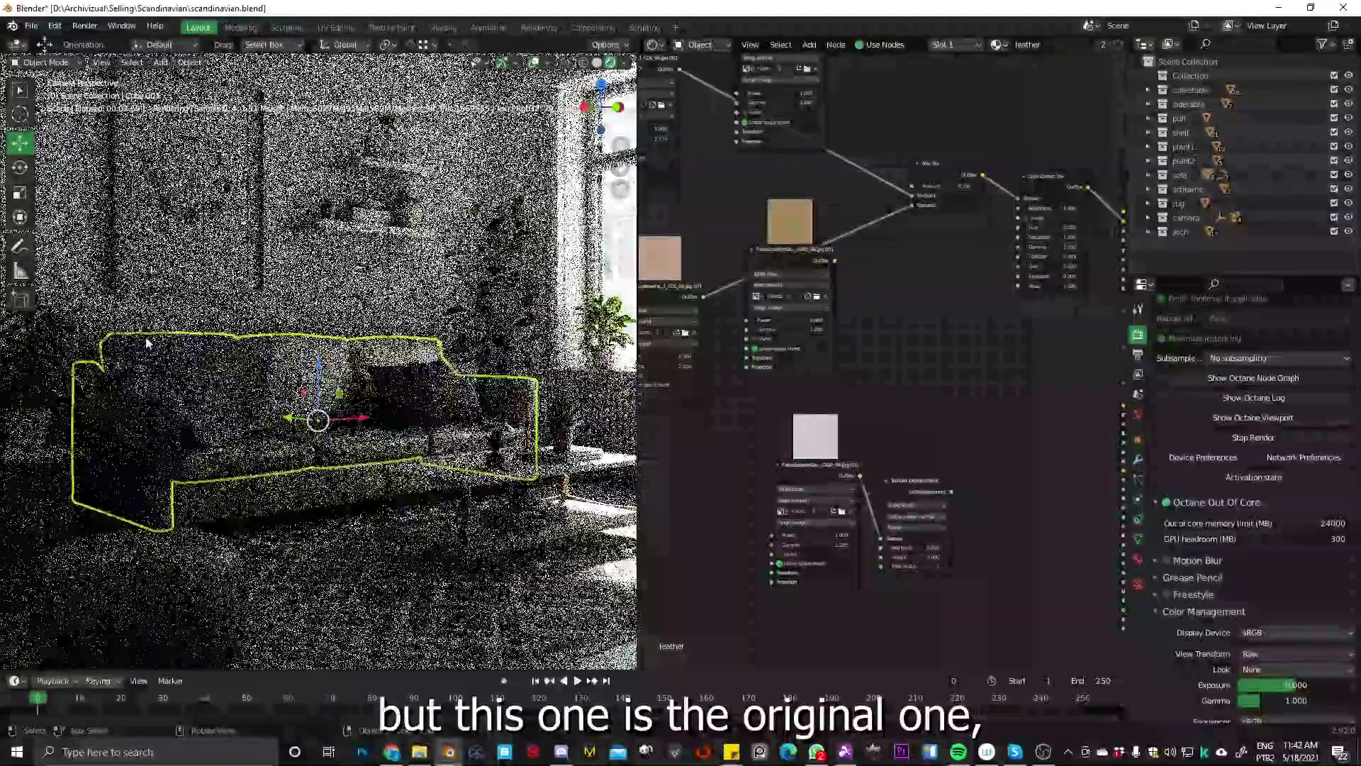
scroll(410, 403, "down", 1)
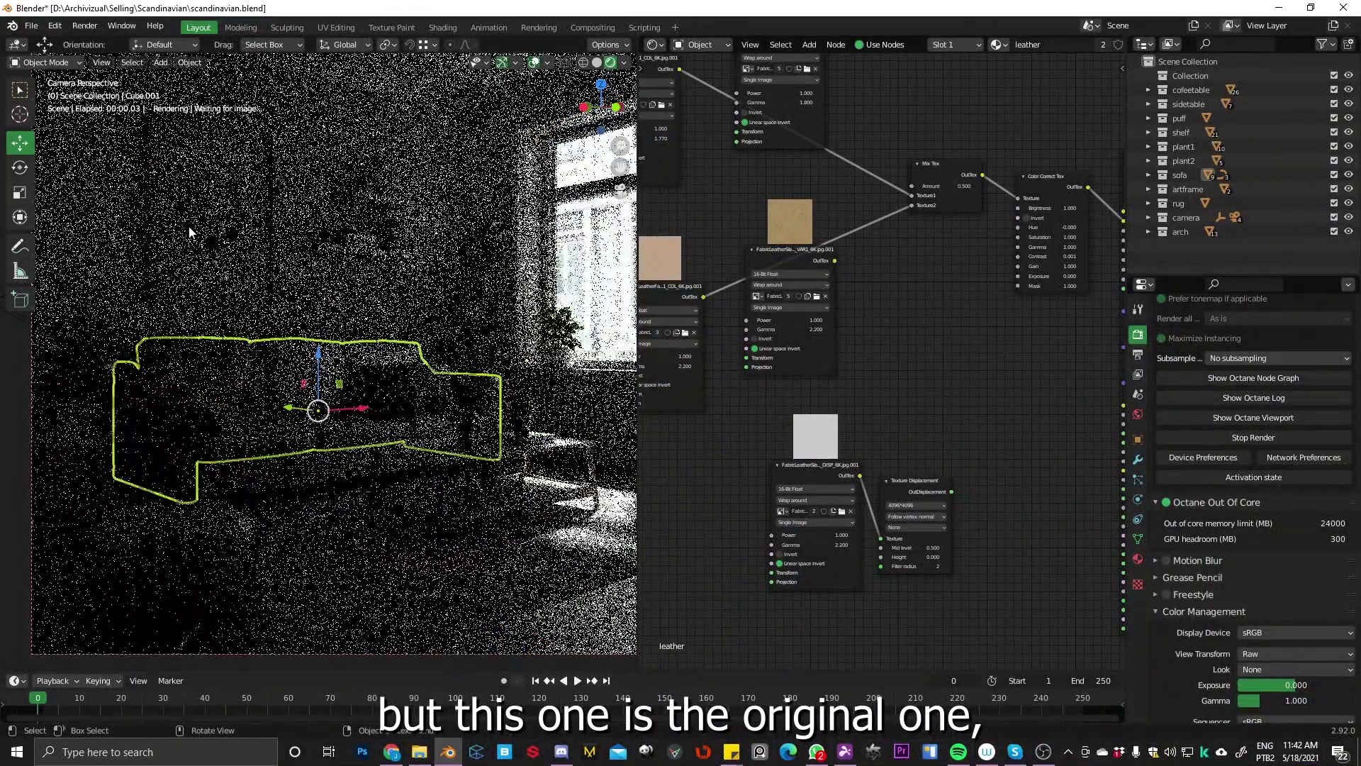
left_click(189, 227)
key("ctrl+KP_0")
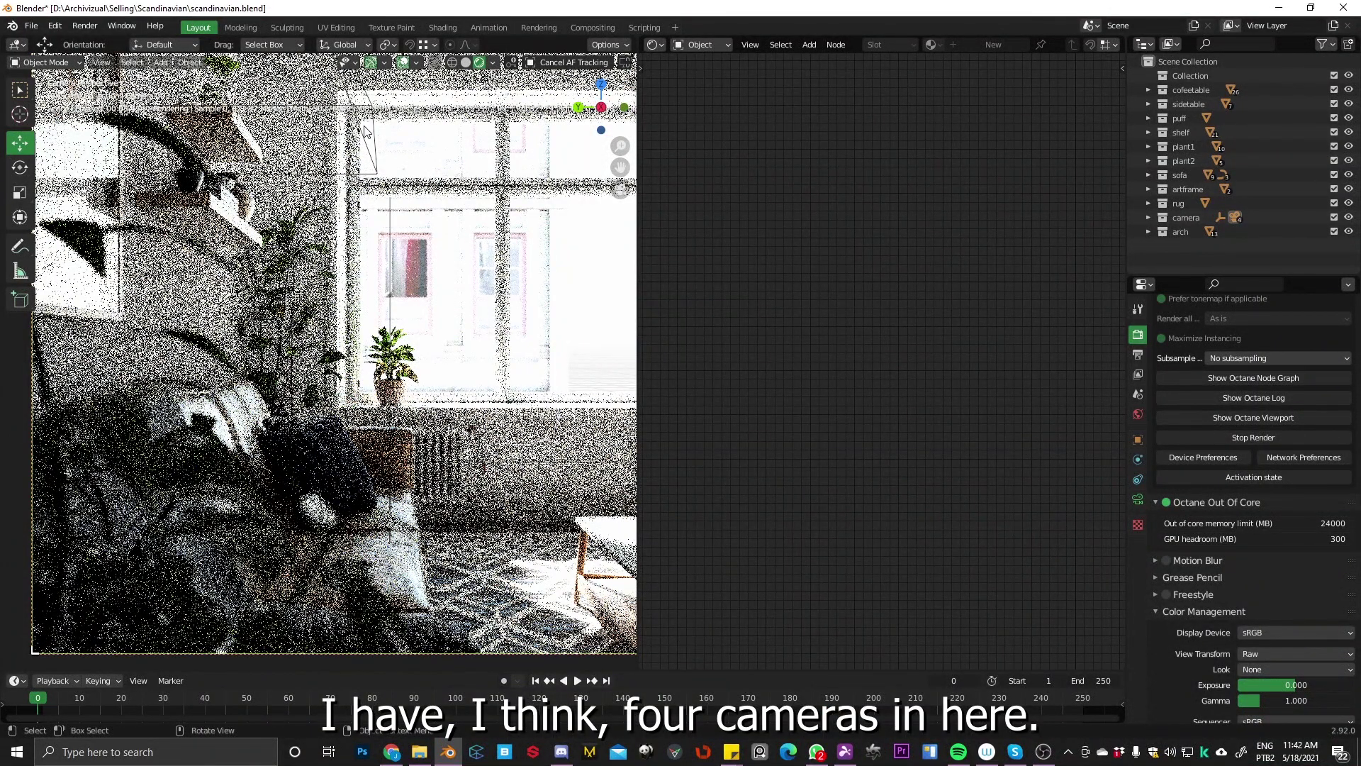
Select the top-down camera above the sofa and make it active to view its framing.
left_click(345, 111)
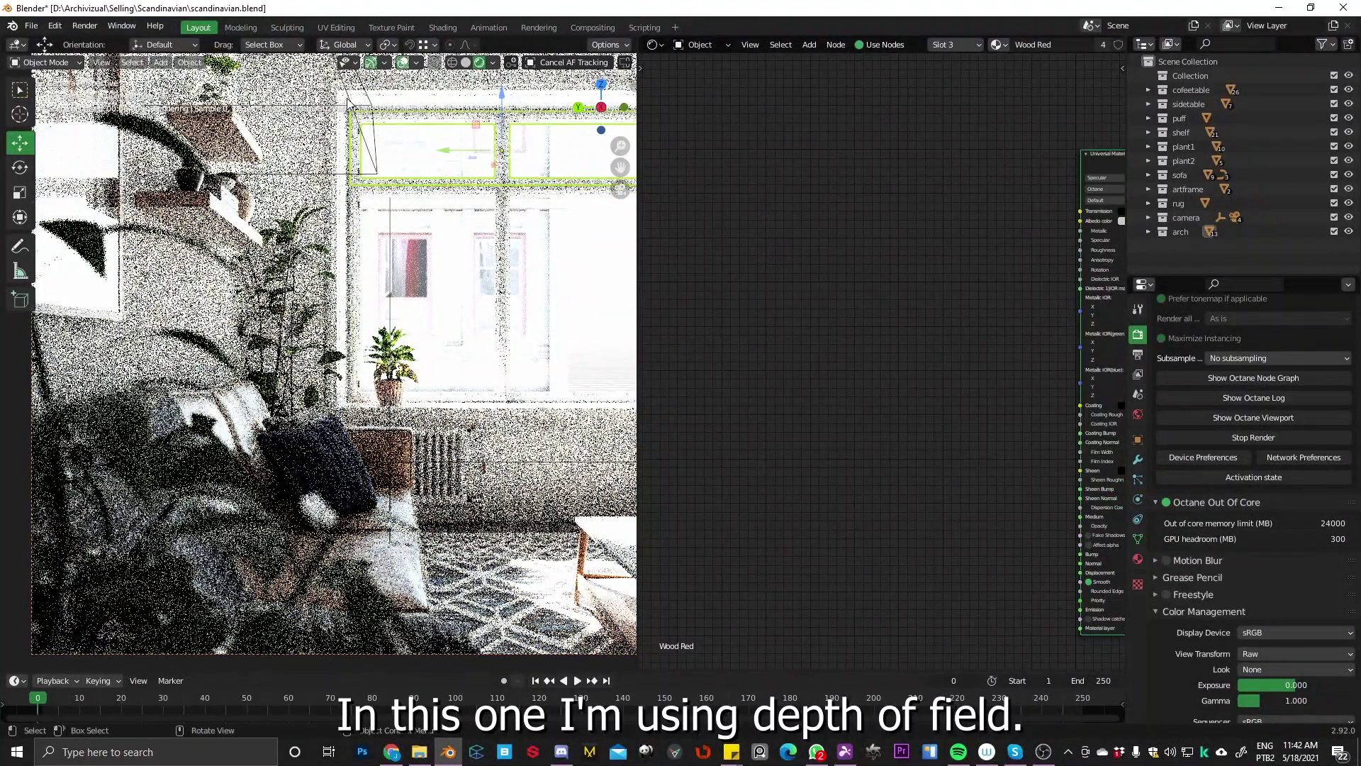
left_click(348, 101)
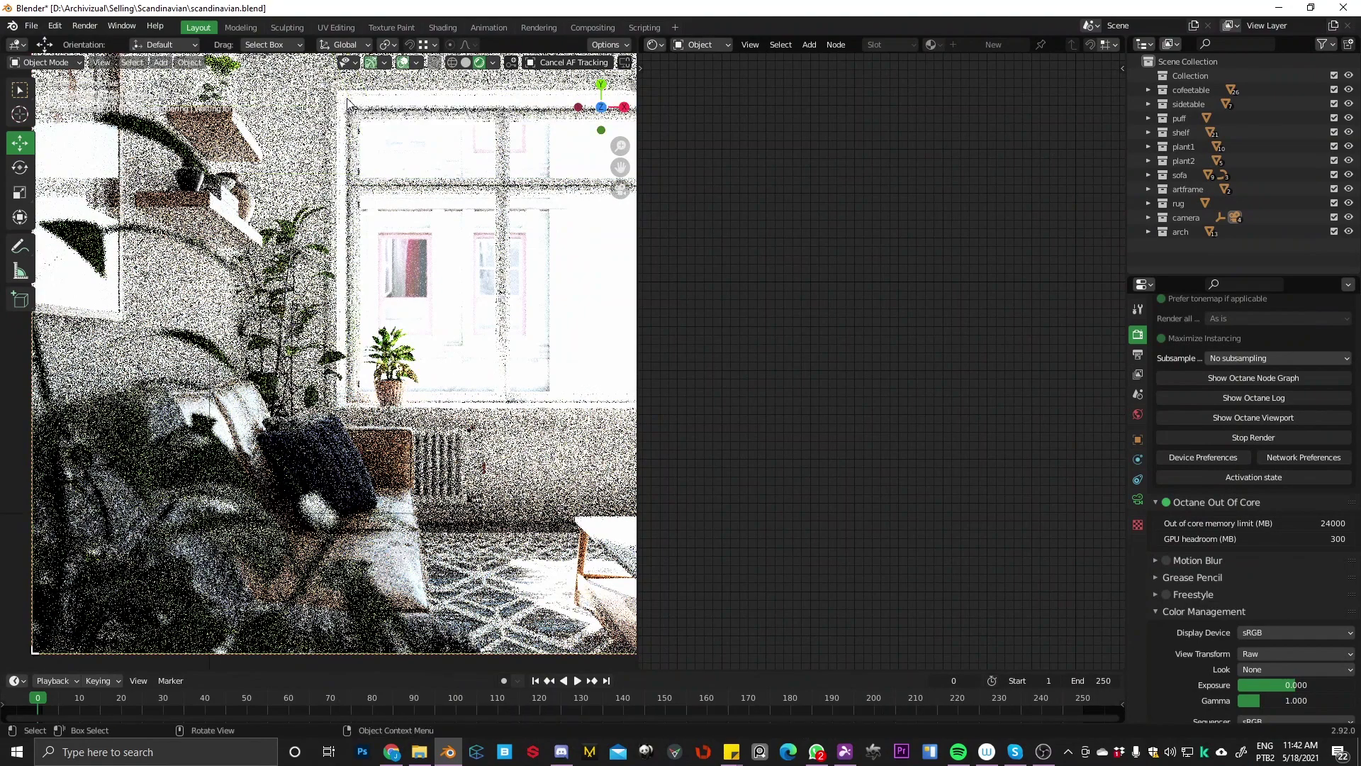
key("ctrl+KP_0")
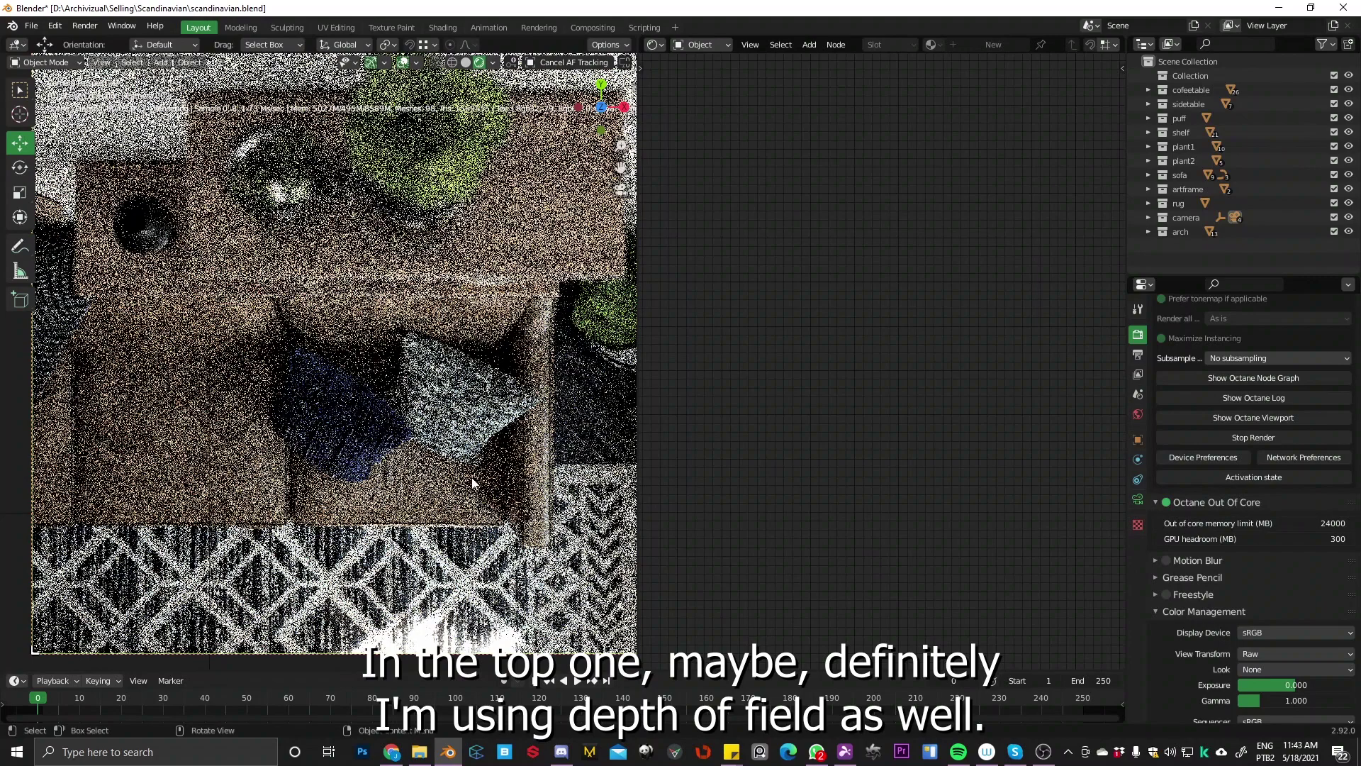
Select the front camera facing the sofa, make it the active camera and frame its render in the viewport.
scroll(411, 505, "down", 5)
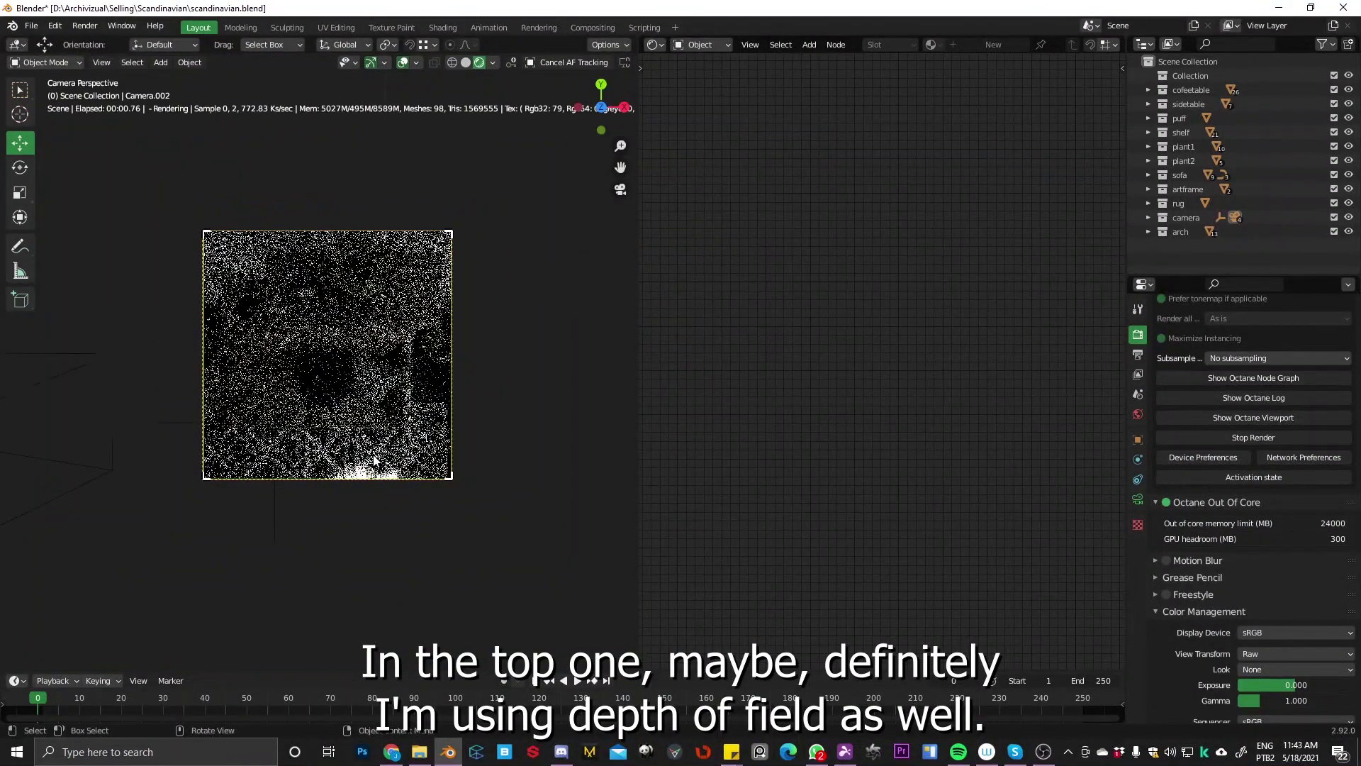
scroll(319, 440, "down", 1)
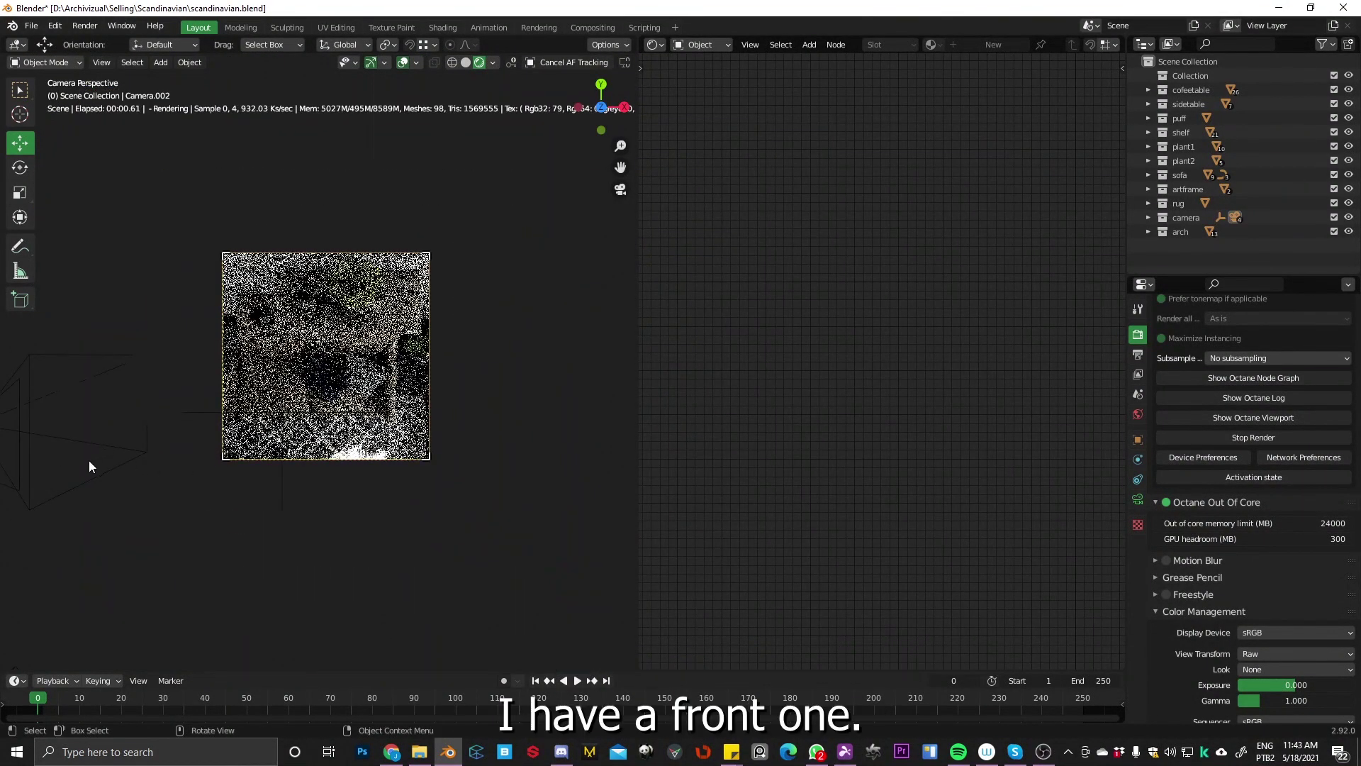
left_click(102, 504)
scroll(142, 517, "down", 3)
left_click(269, 589)
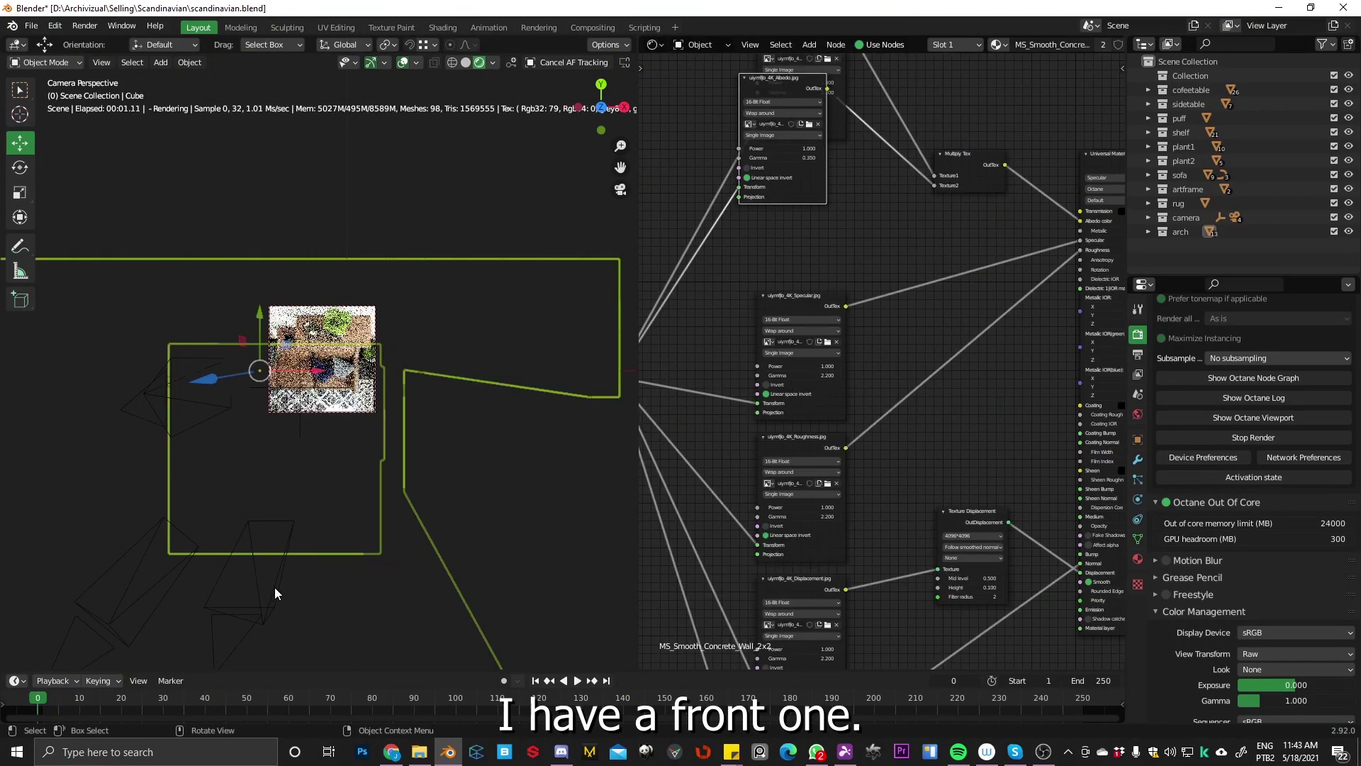
left_click(274, 587)
key("ctrl+KP_0")
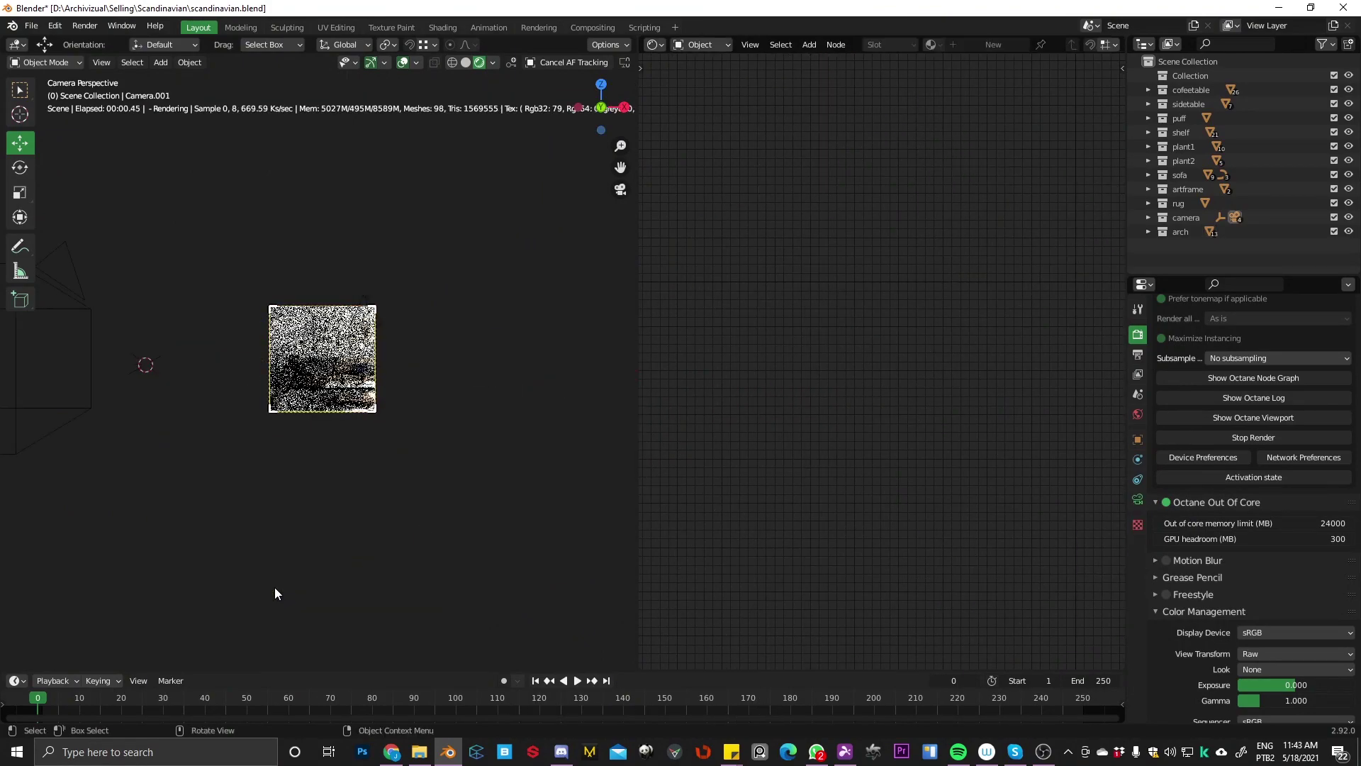
scroll(341, 399, "up", 8)
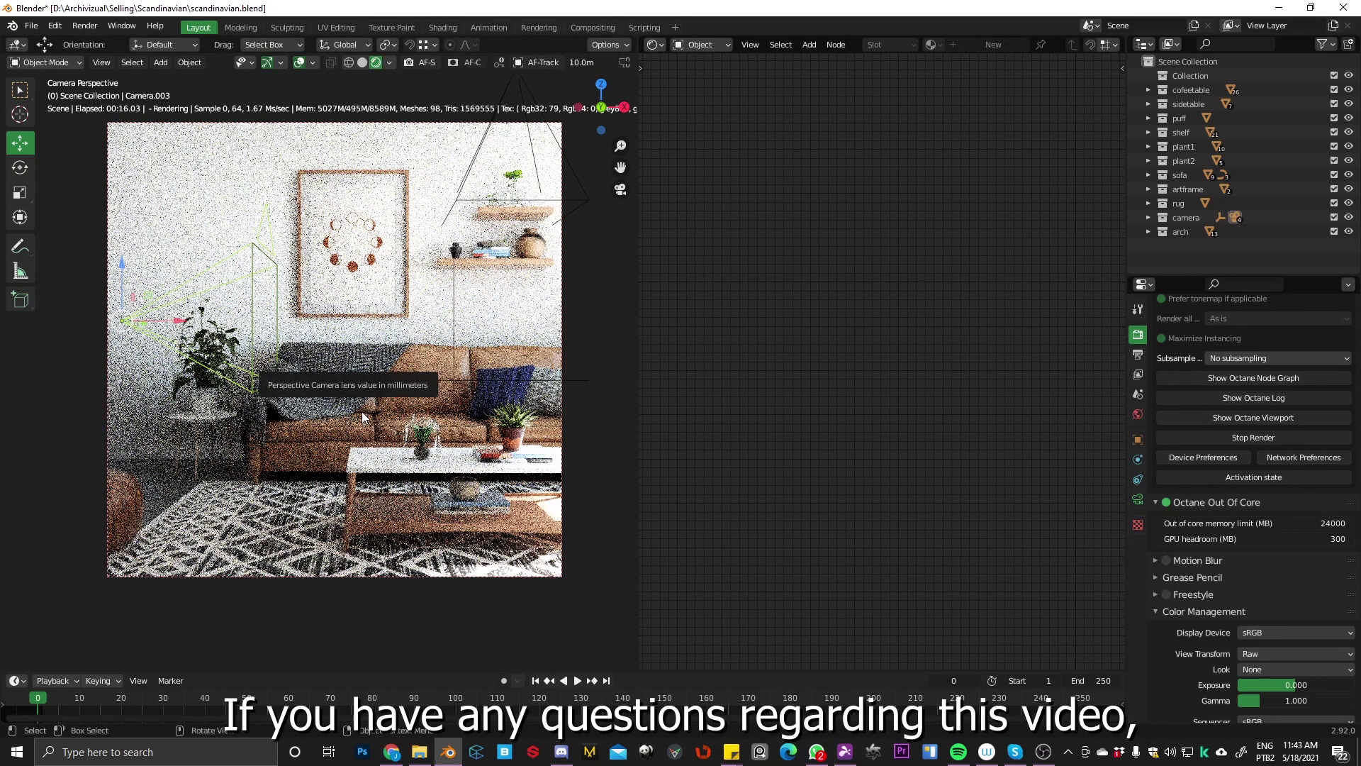
middle_click_drag(395, 346, 372, 374, "shift")
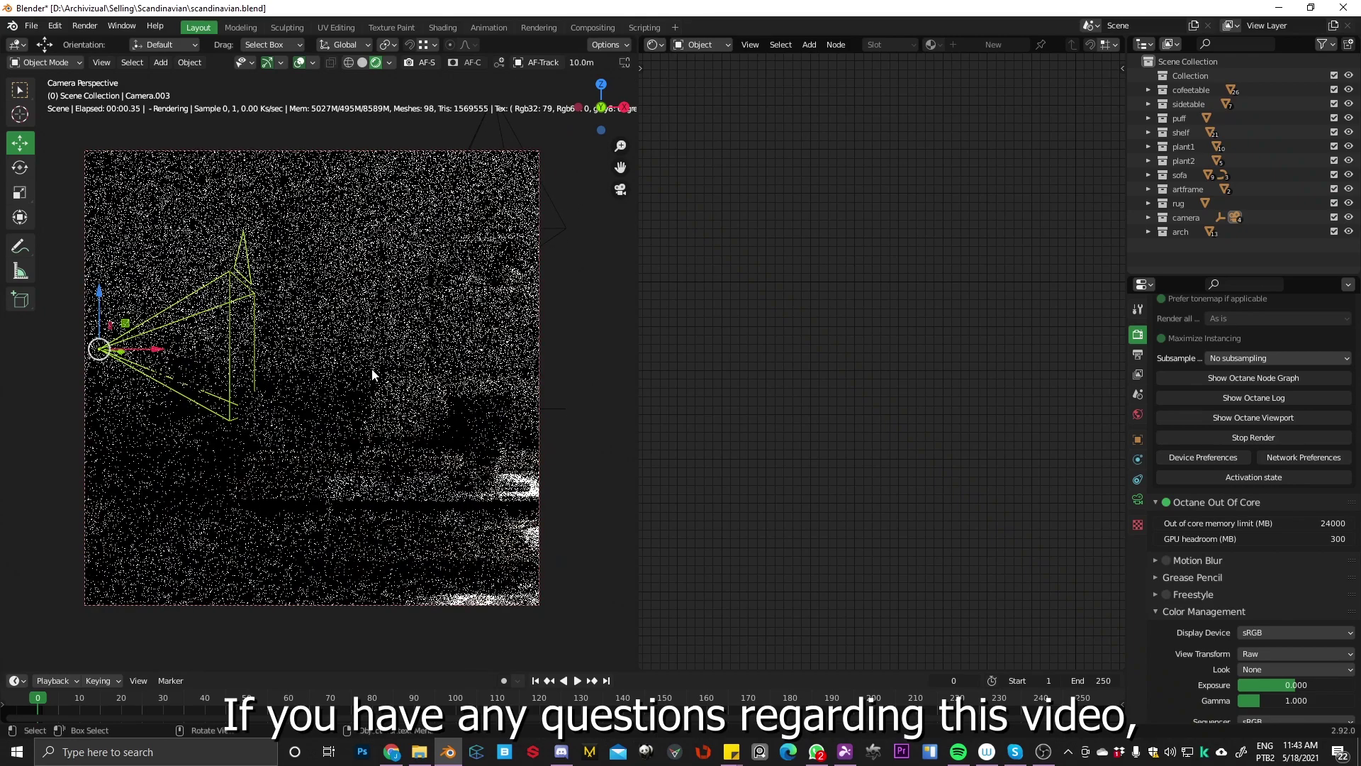